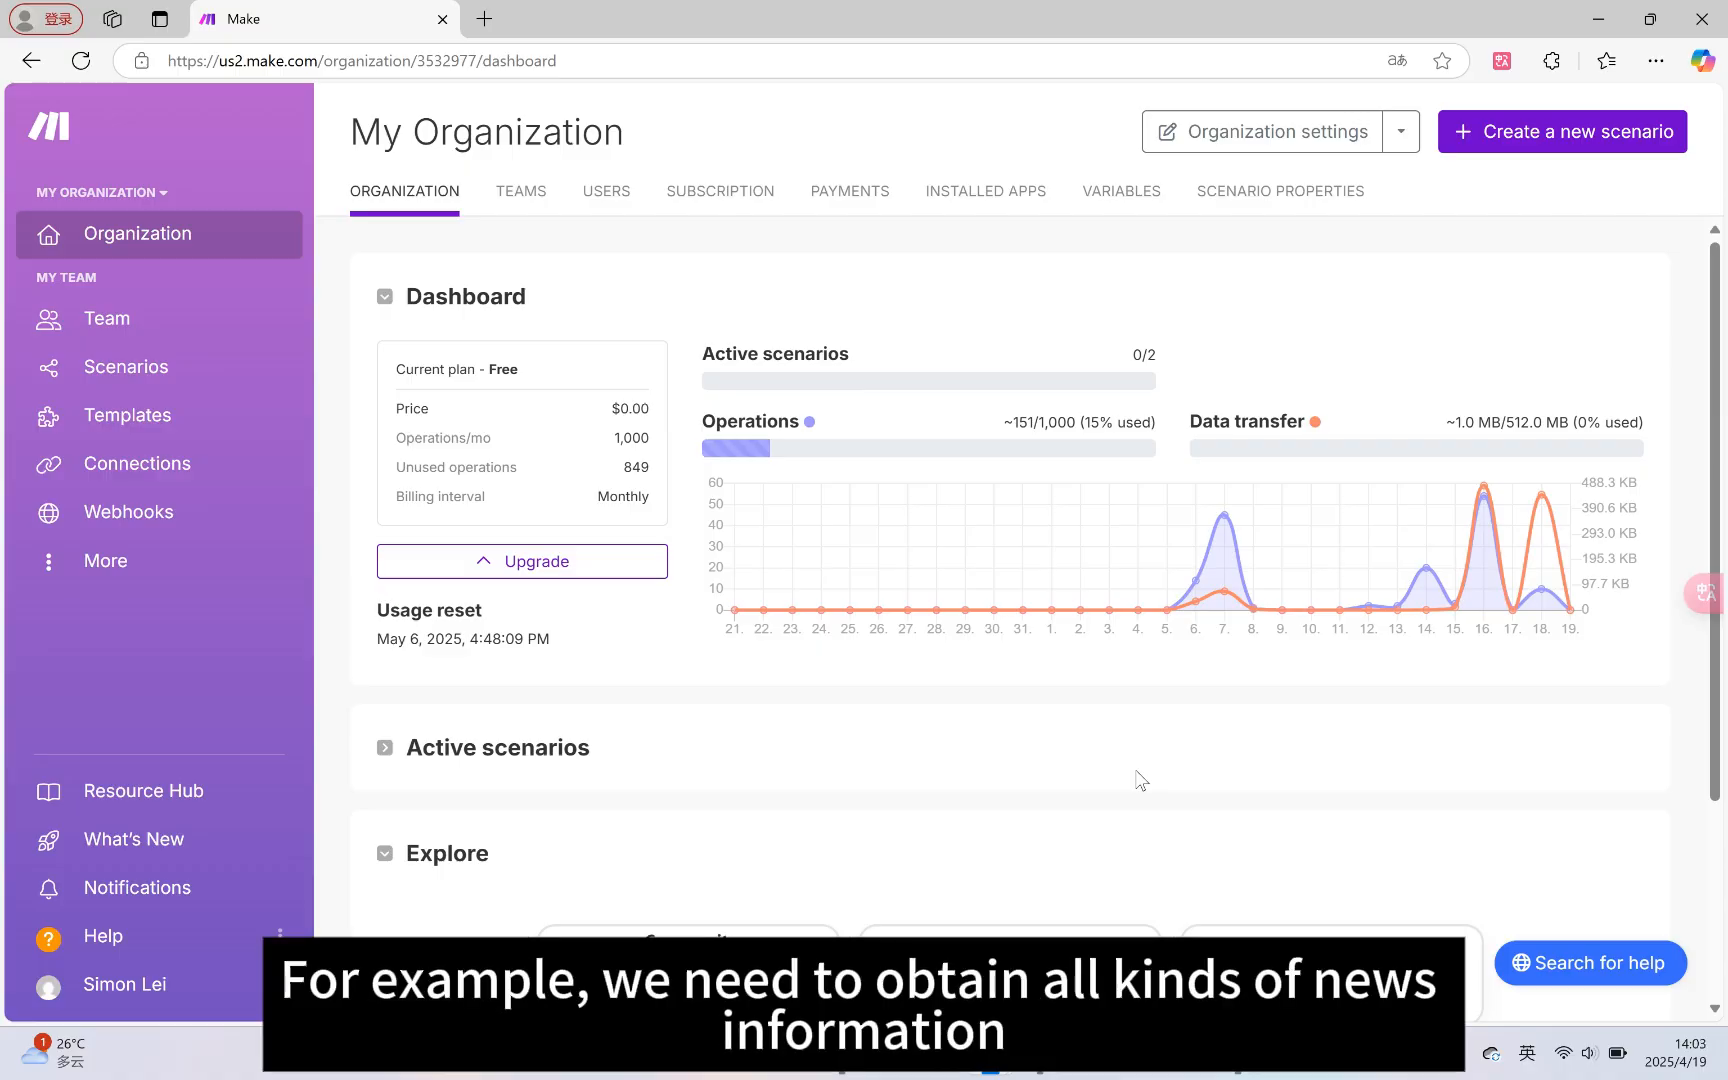
- Open newsapi.org in a new browser tab and view the example API requests on its home page
left_click(486, 20)
type("ne")
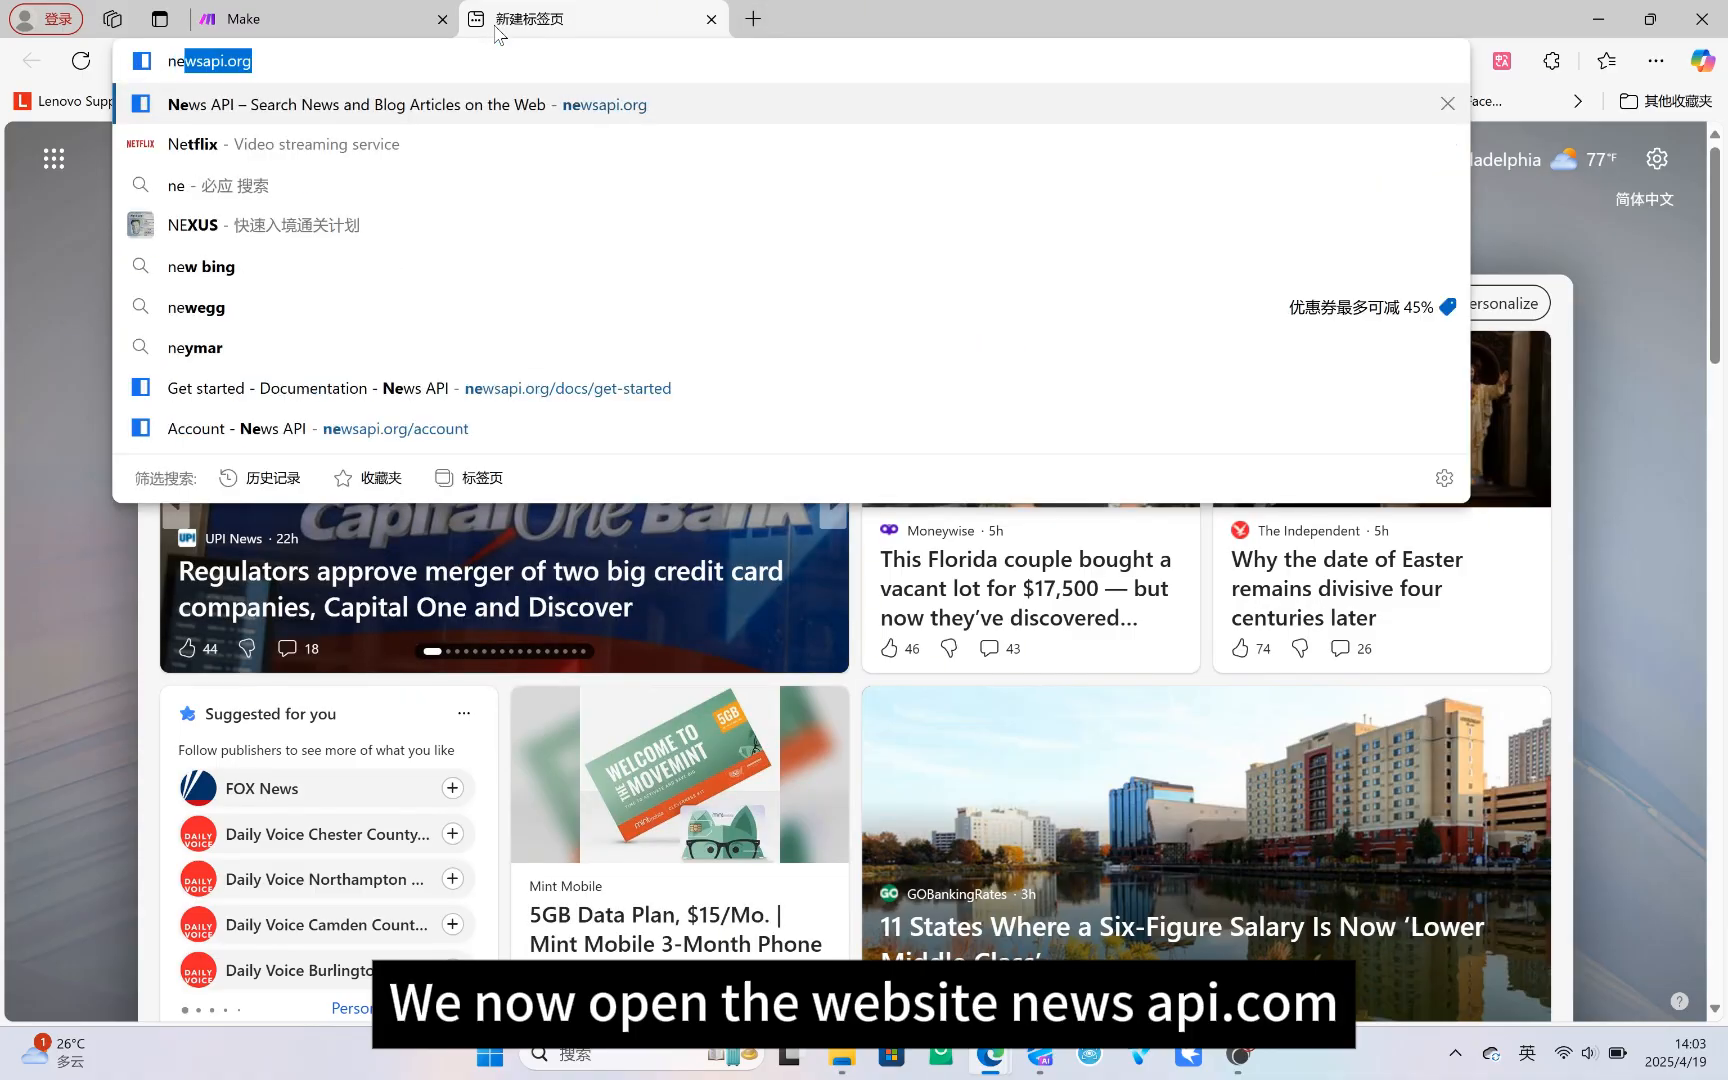
type("ws")
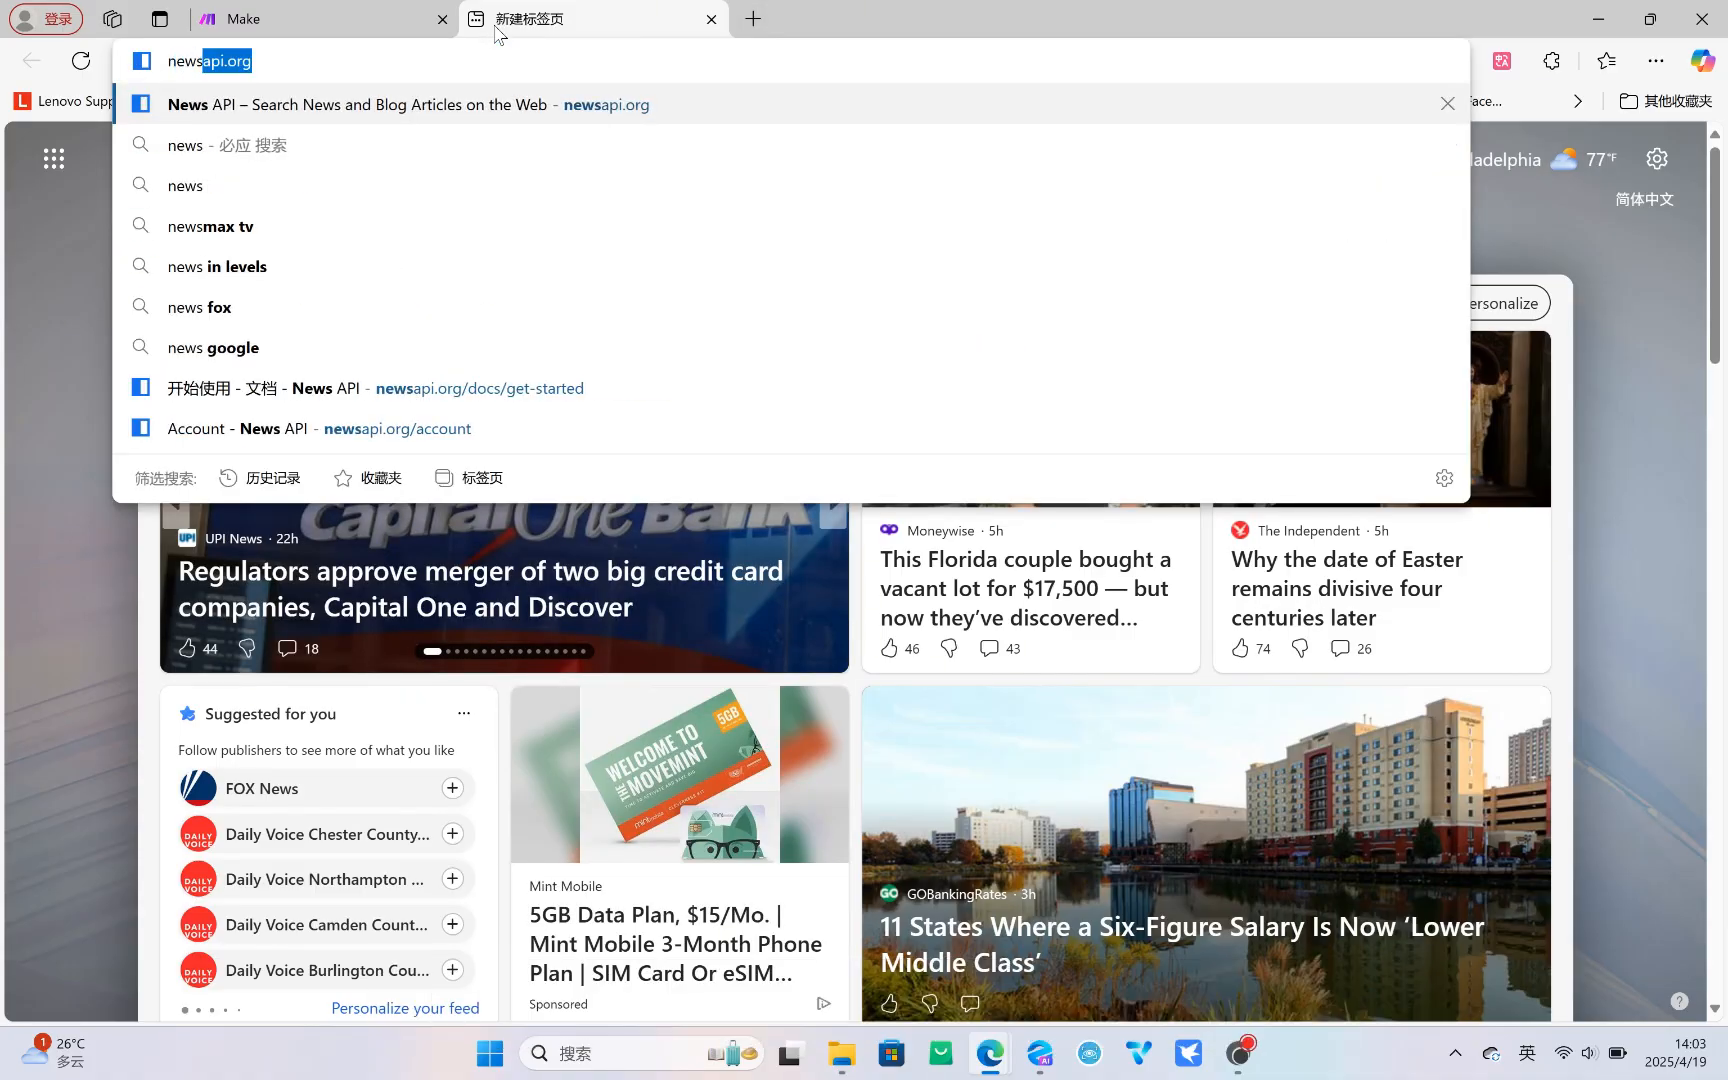
left_click(491, 108)
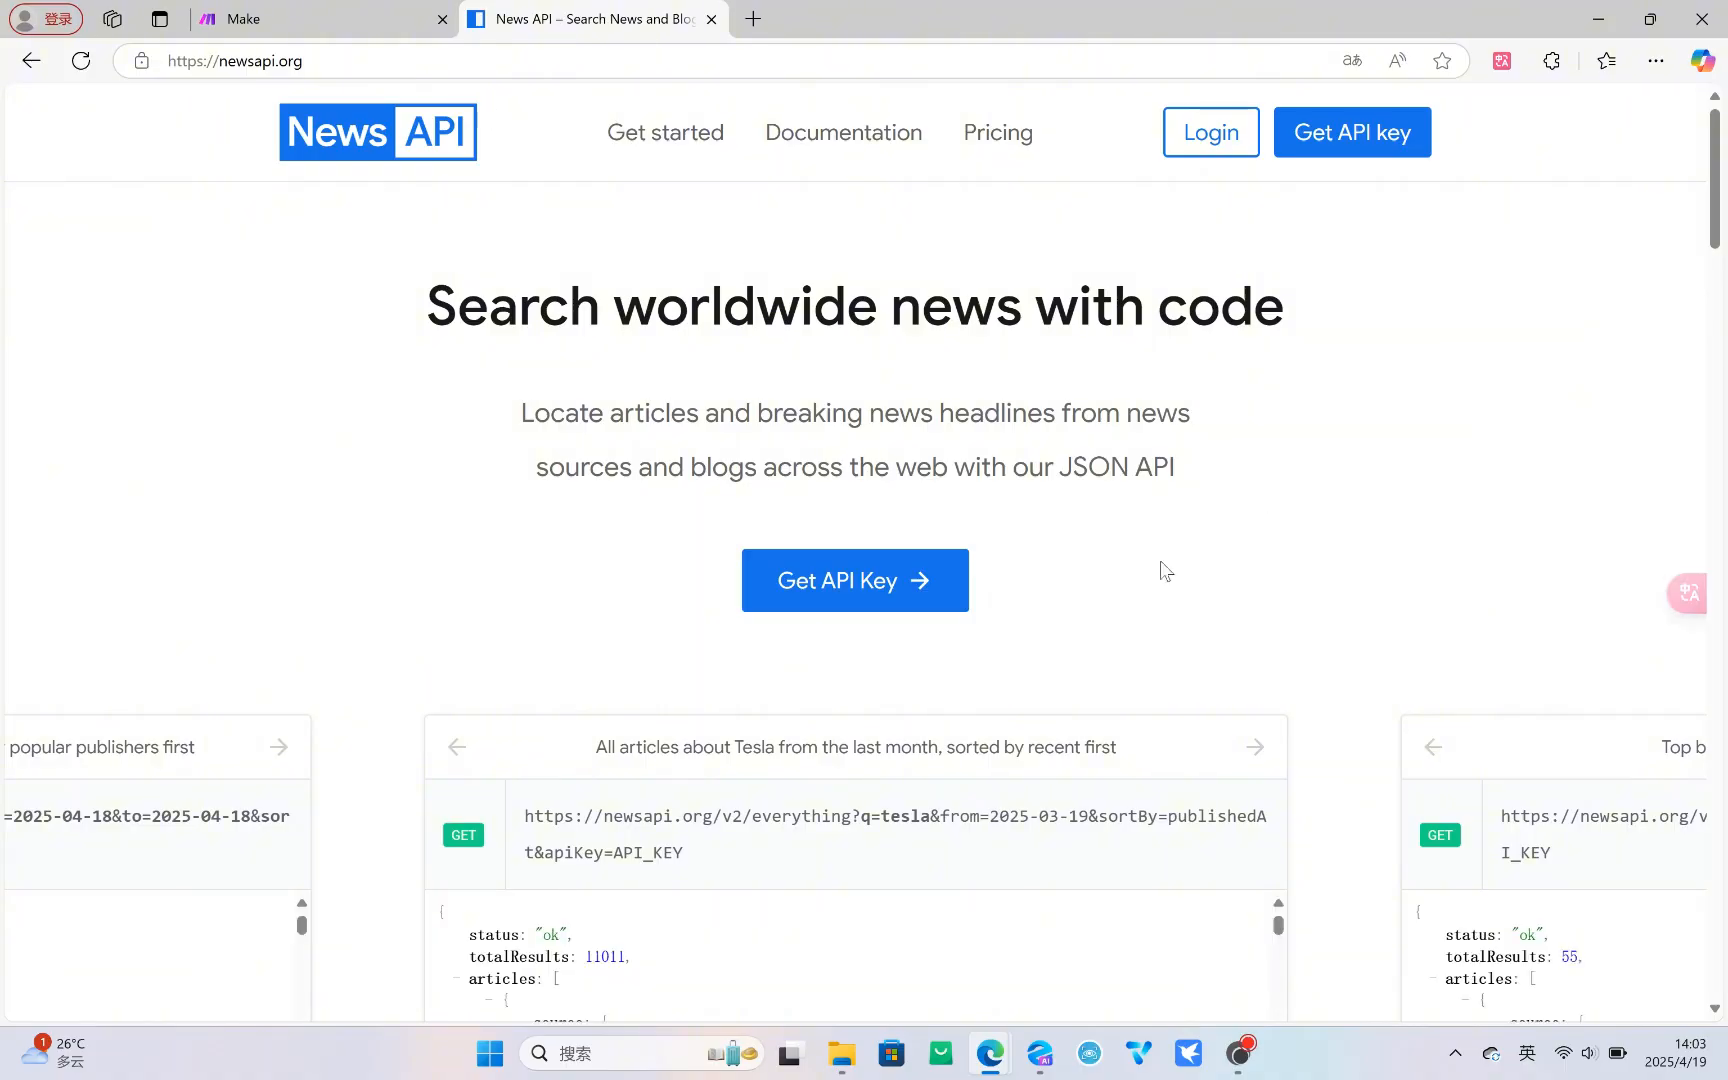
scroll(1460, 725, "down", 1)
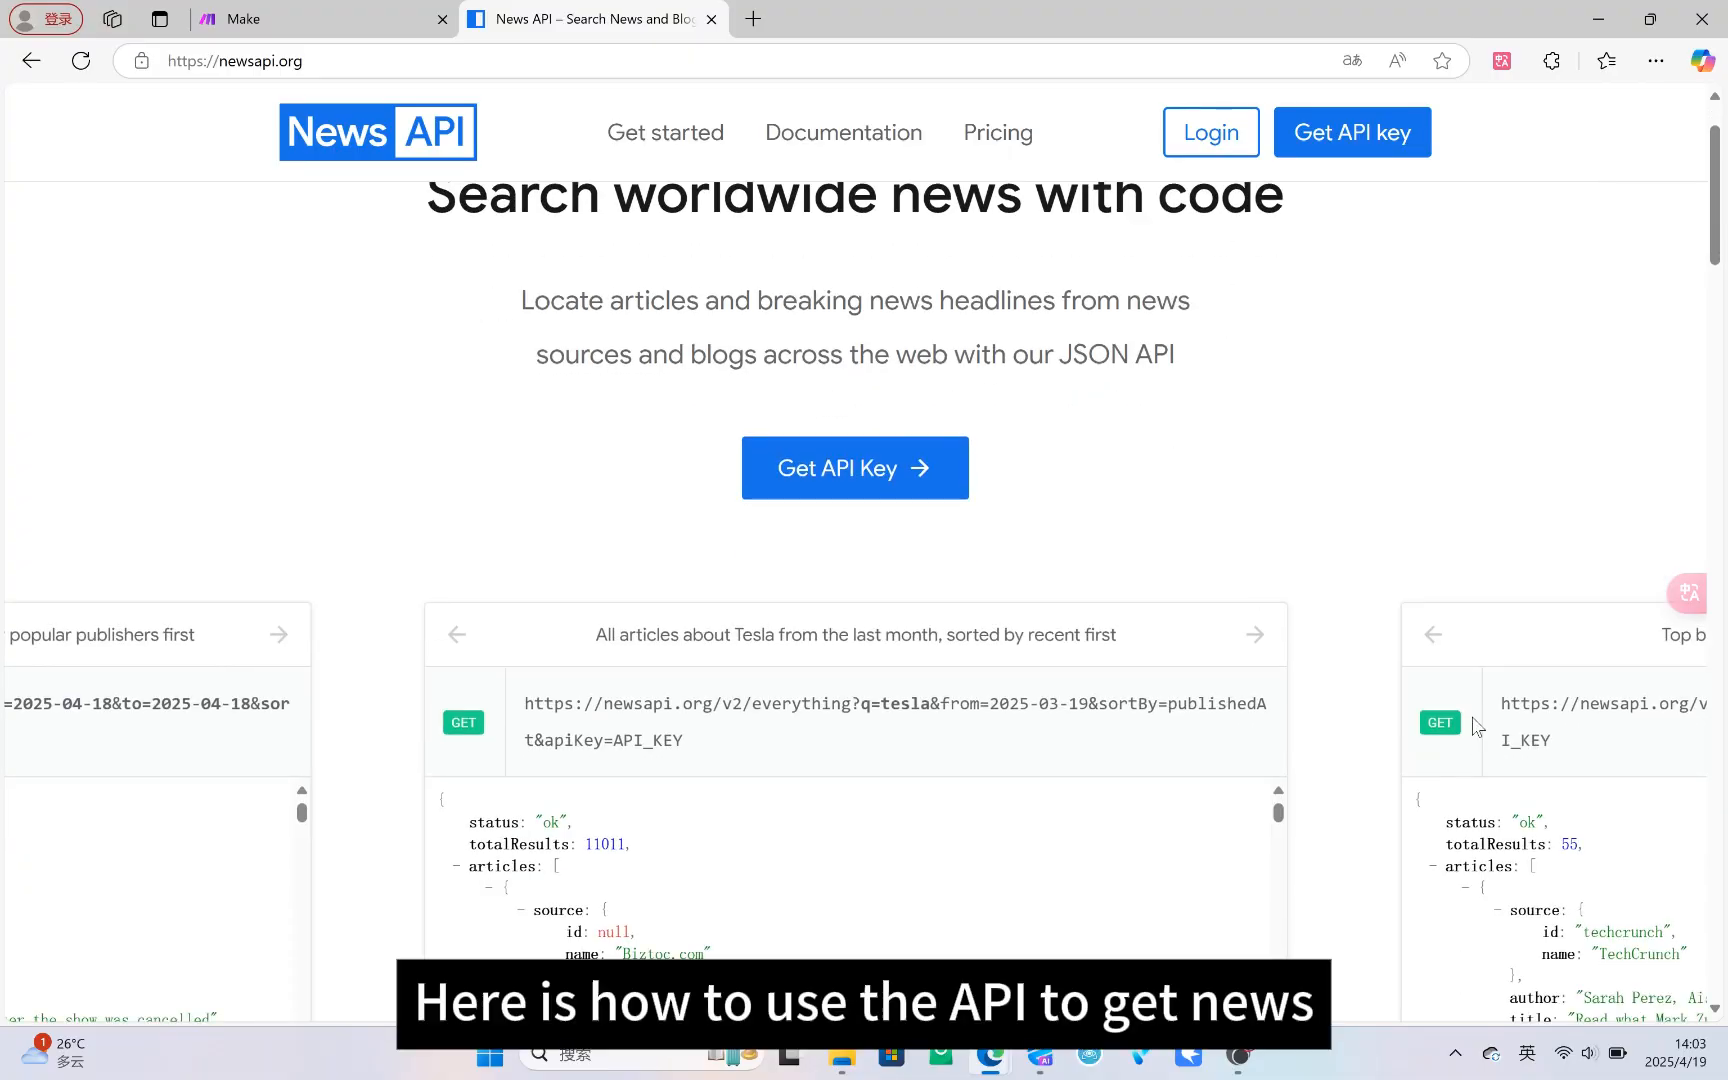
scroll(1410, 770, "down", 2)
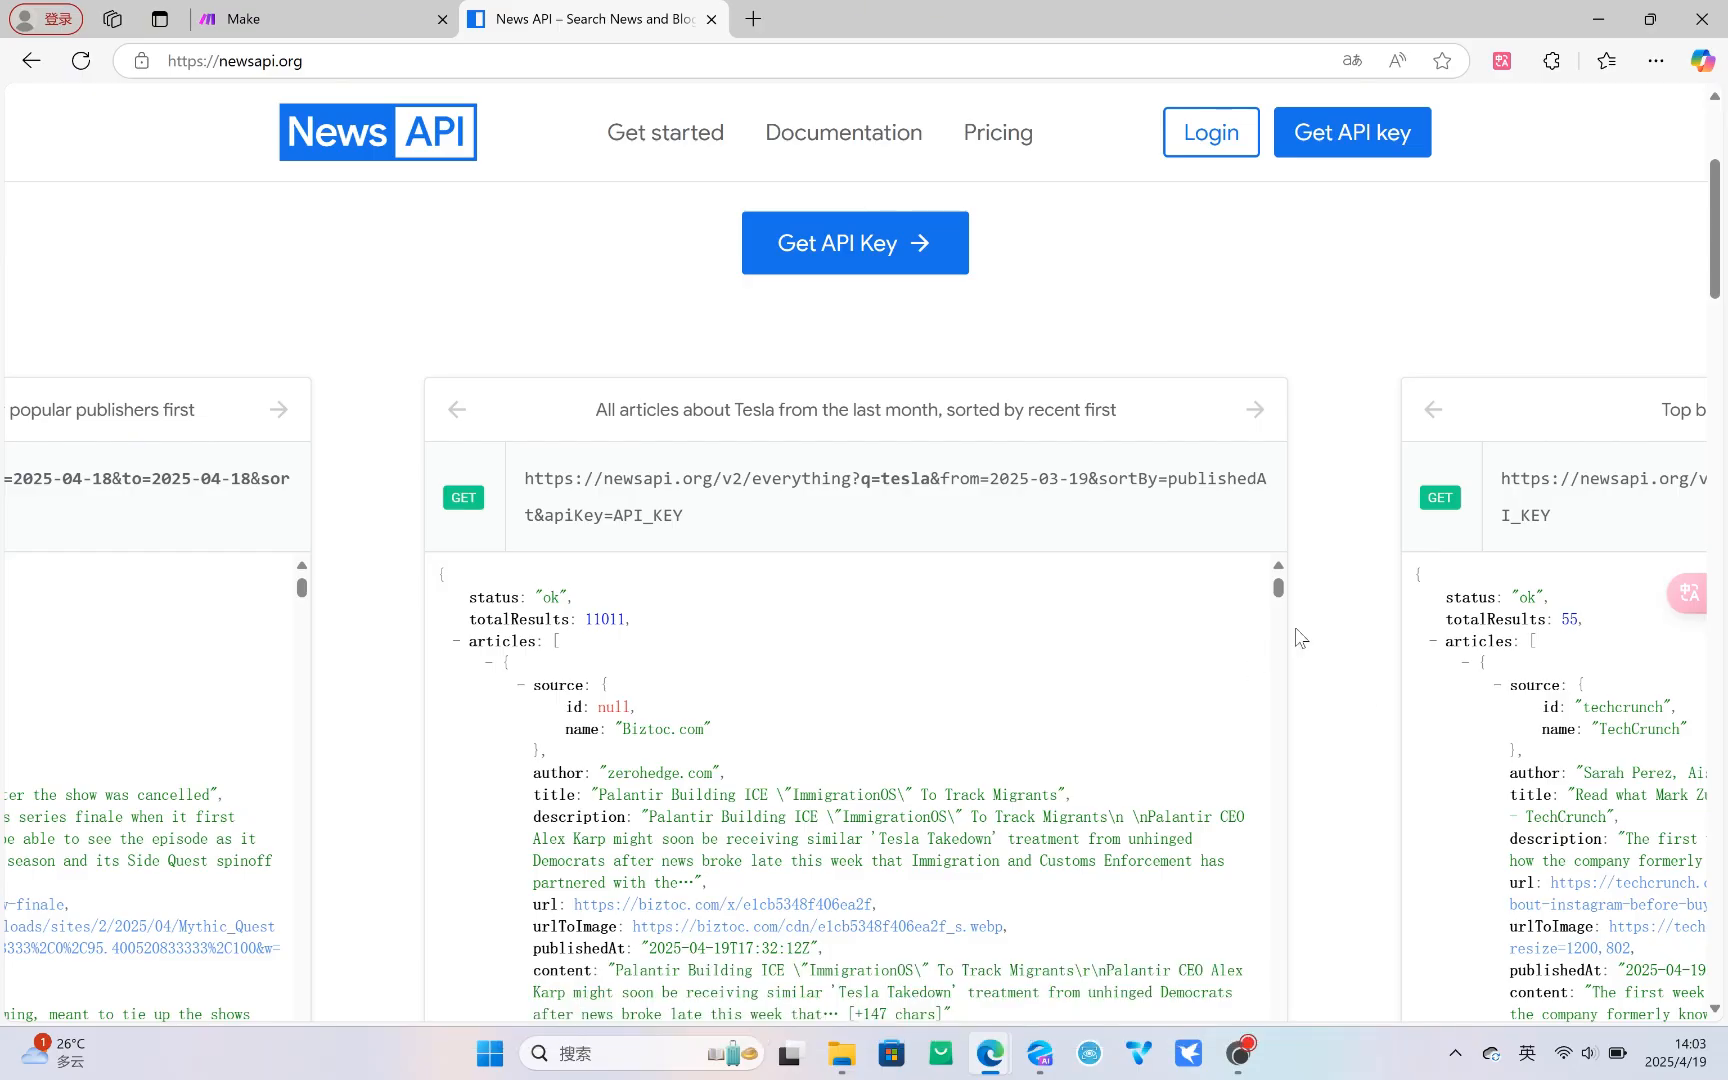
left_click(1434, 409)
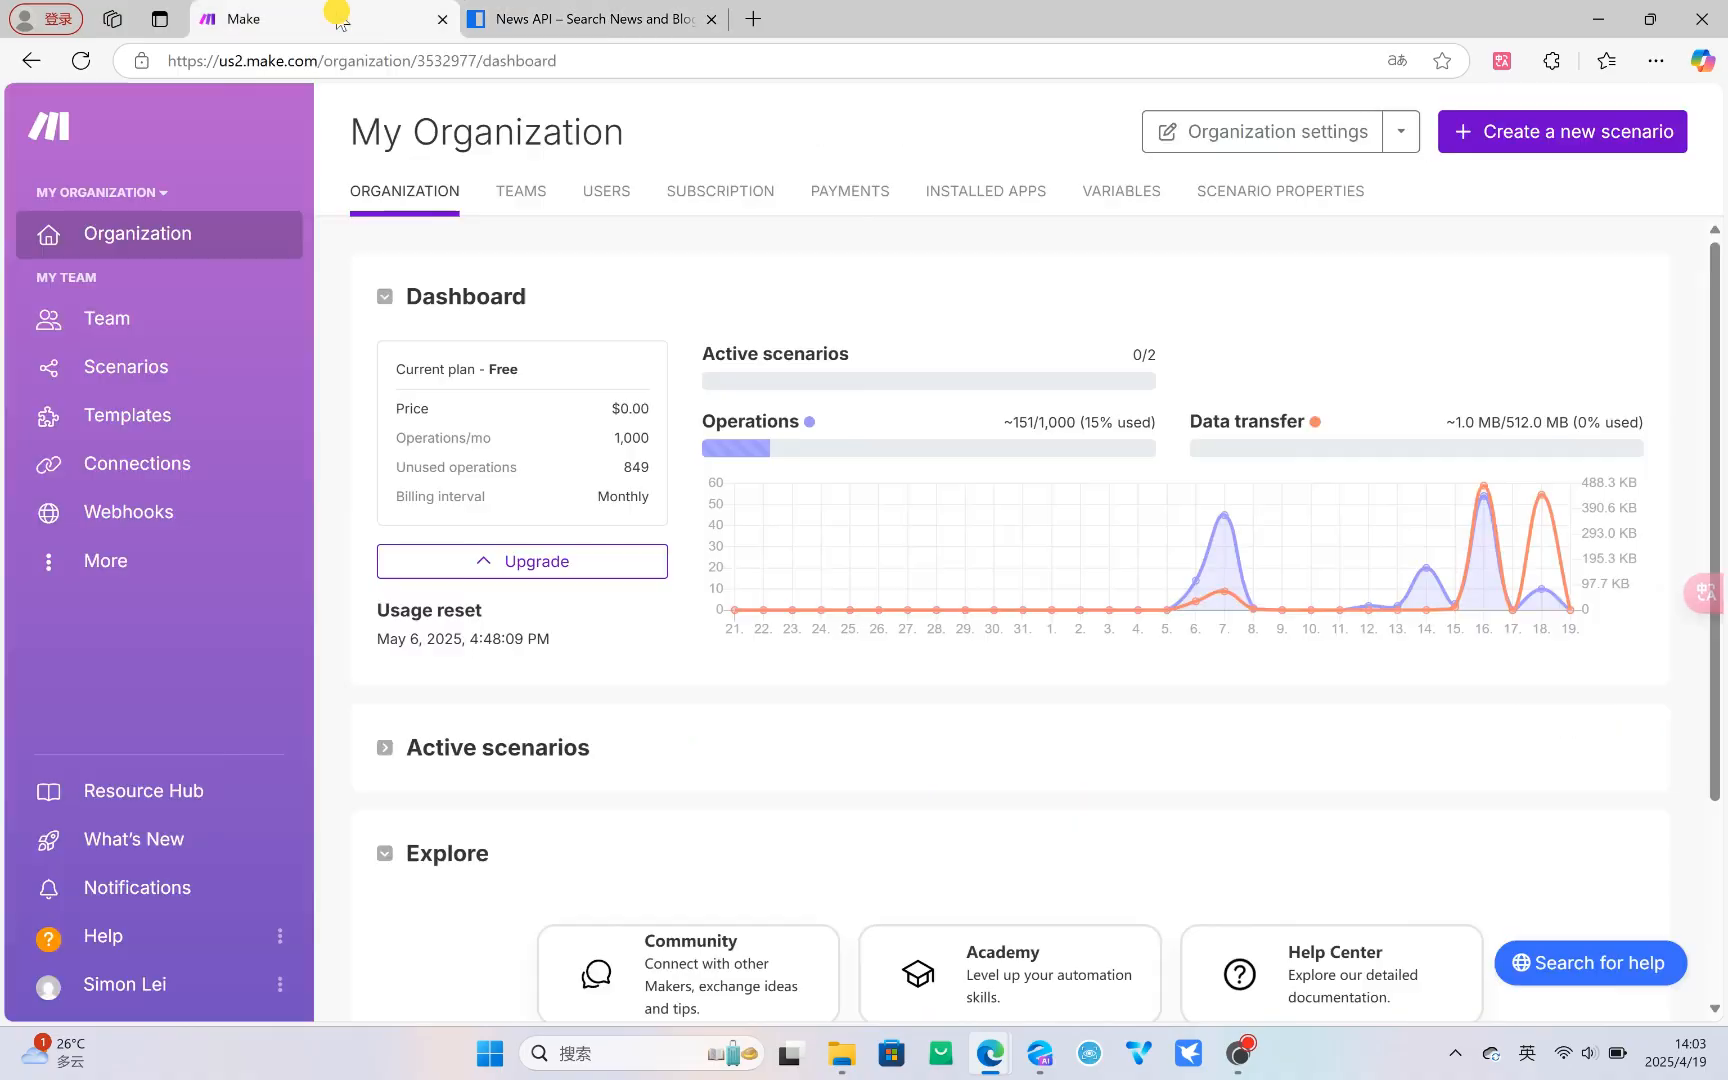
- Switch back to Make, create a new scenario and add an HTTP "Make a request" module to it
left_click(350, 19)
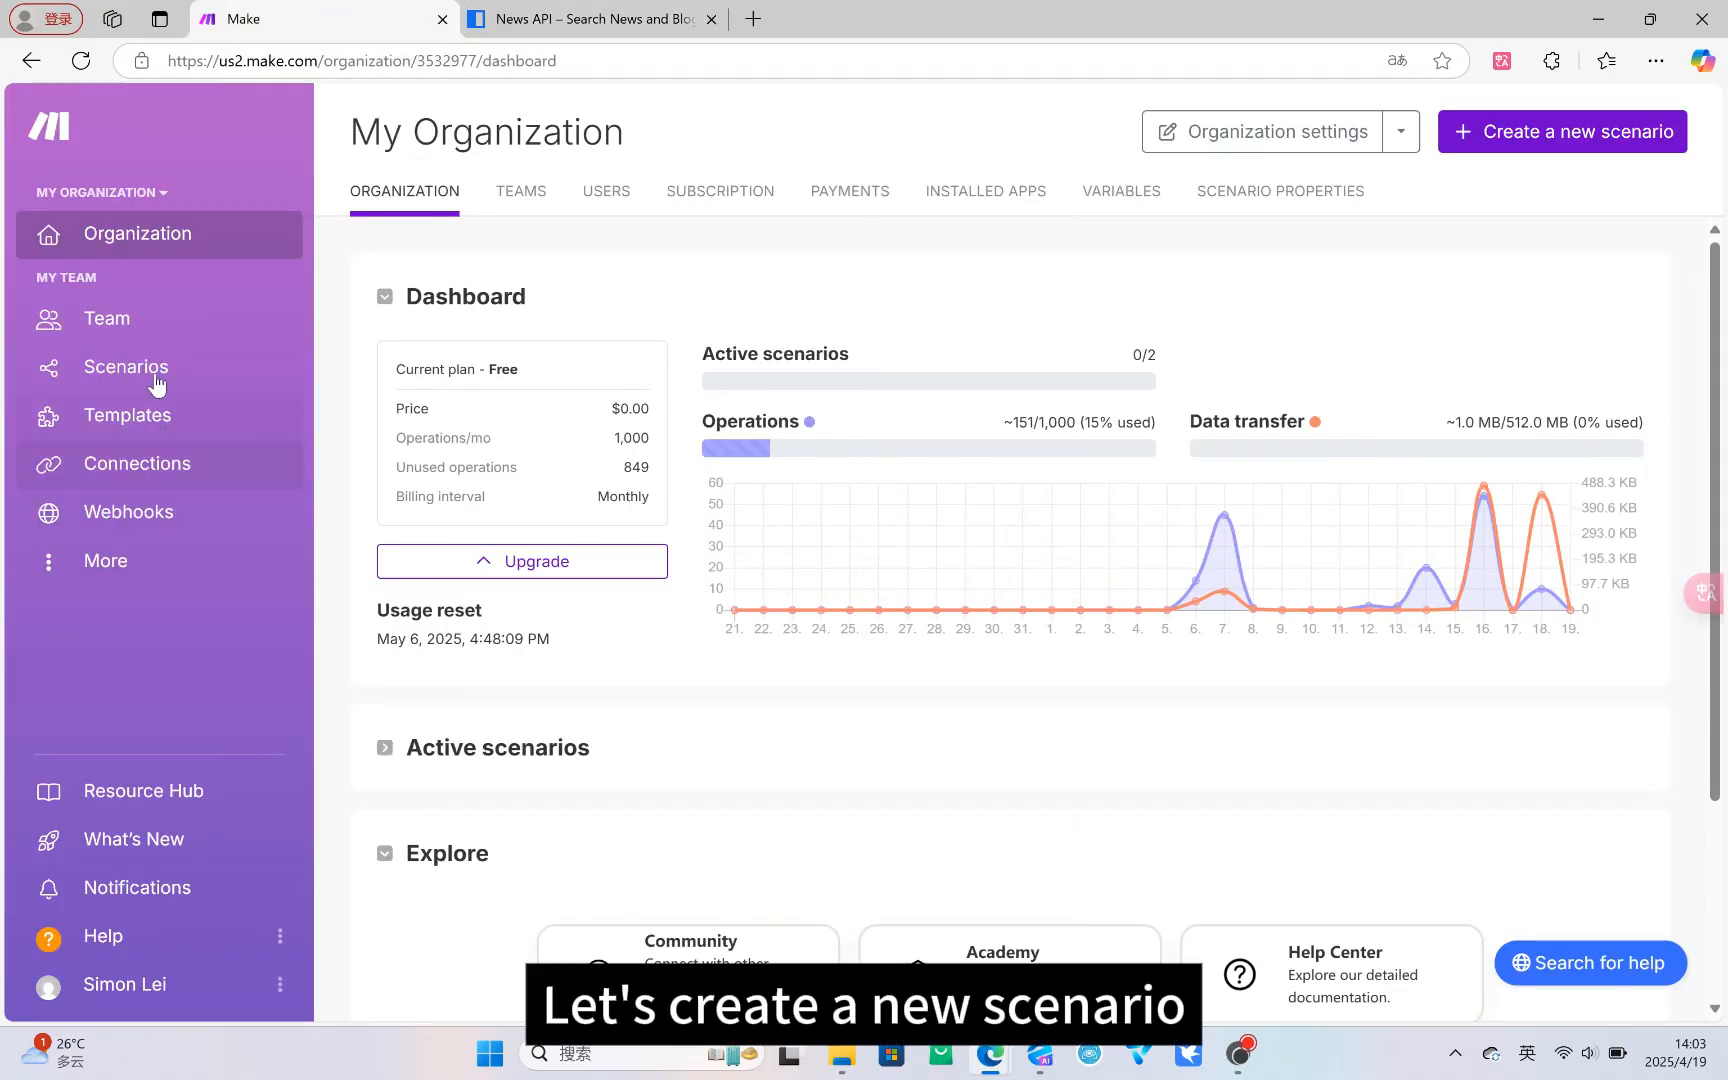
left_click(155, 372)
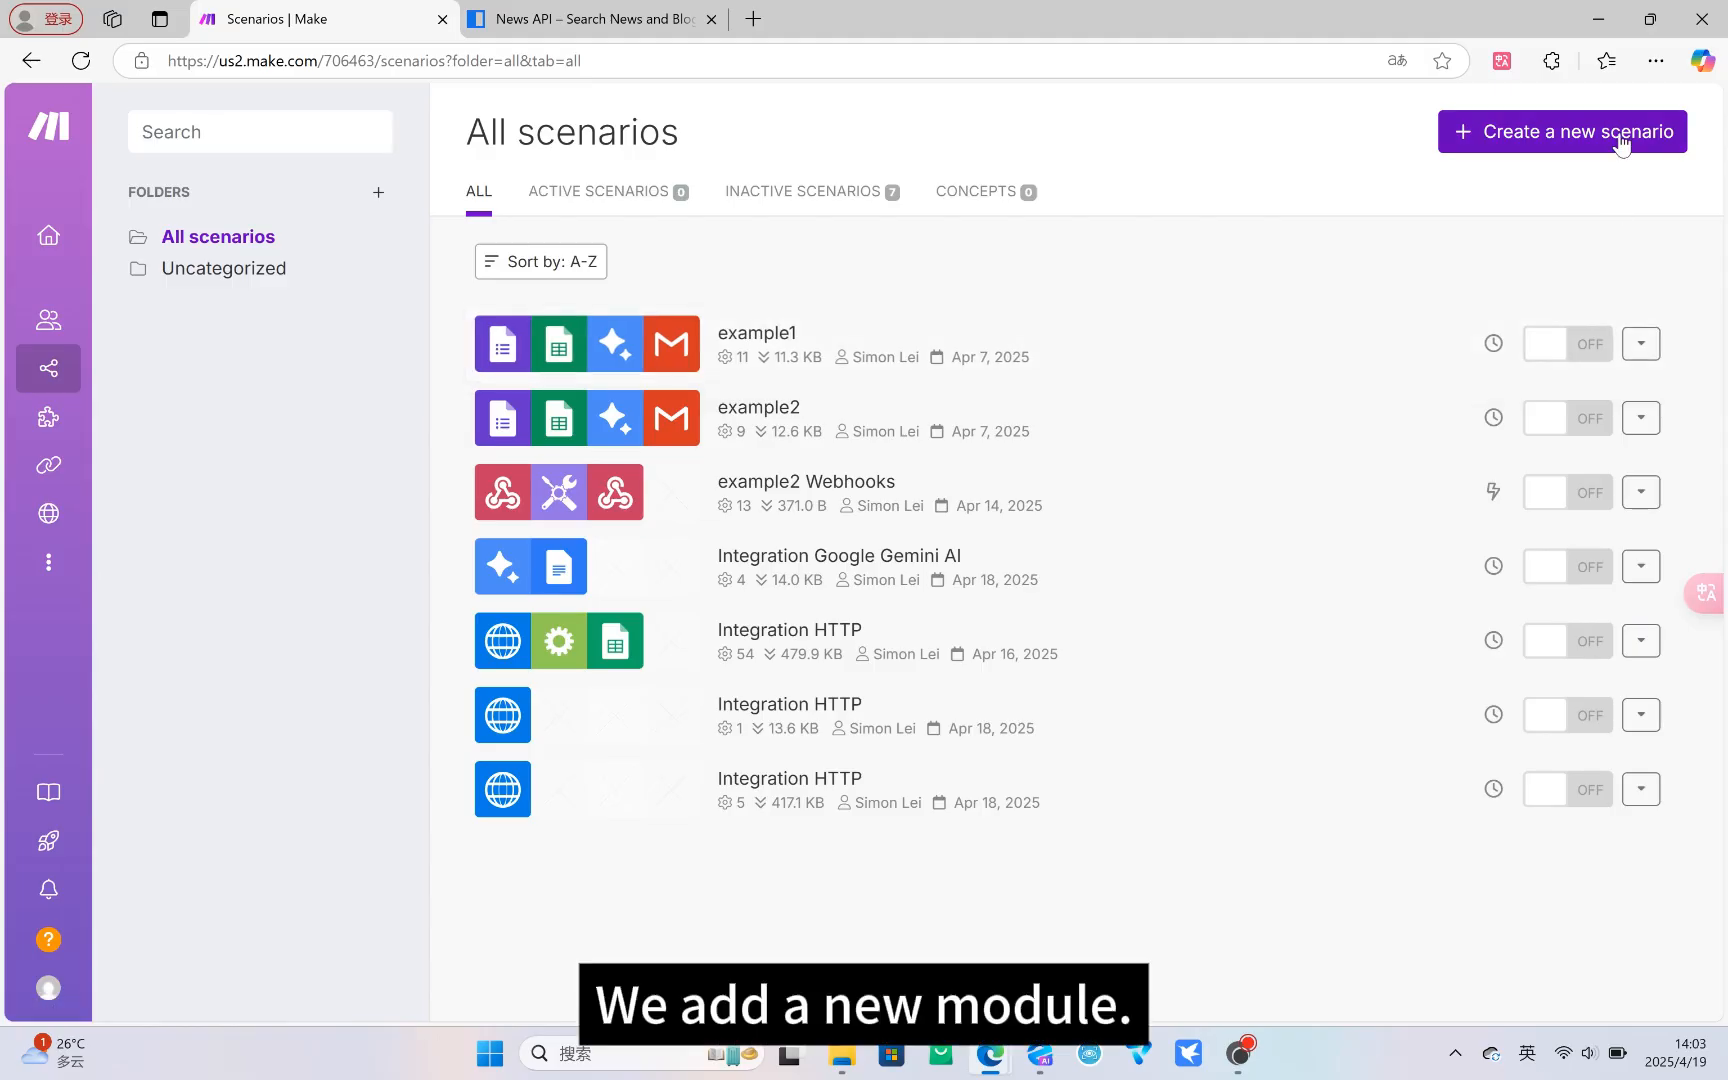
left_click(1621, 141)
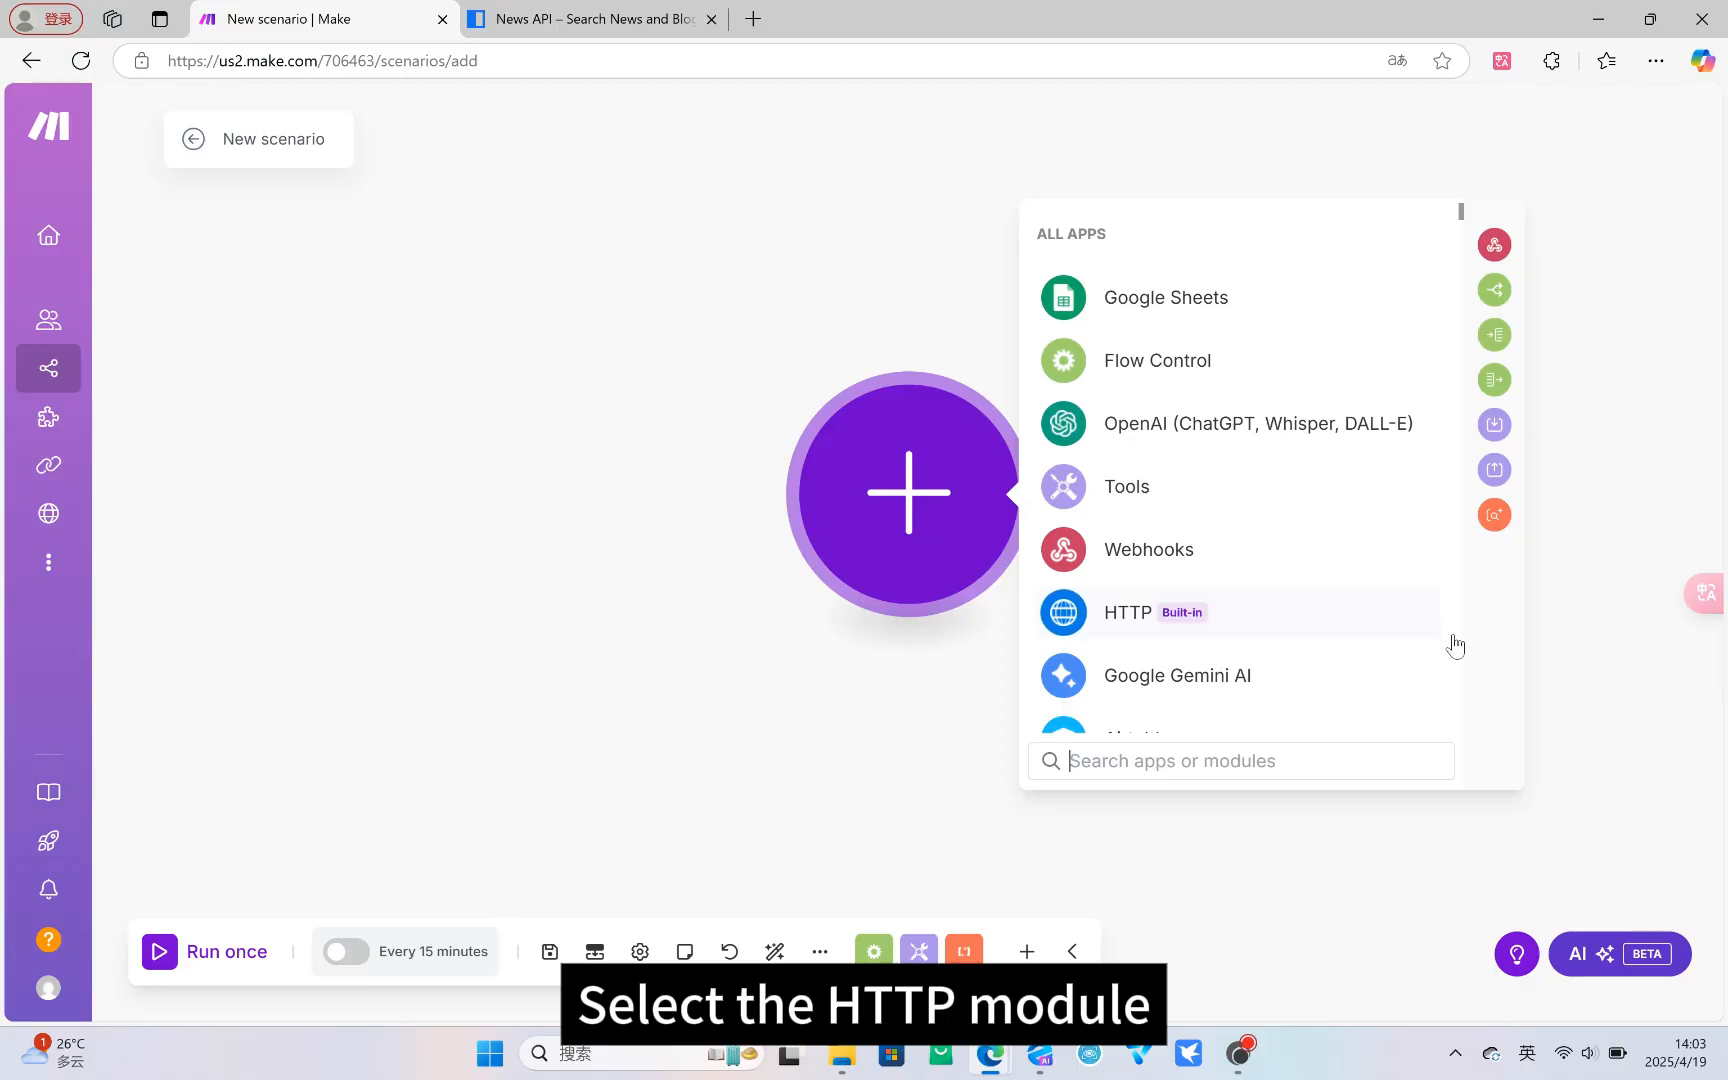
left_click(1132, 630)
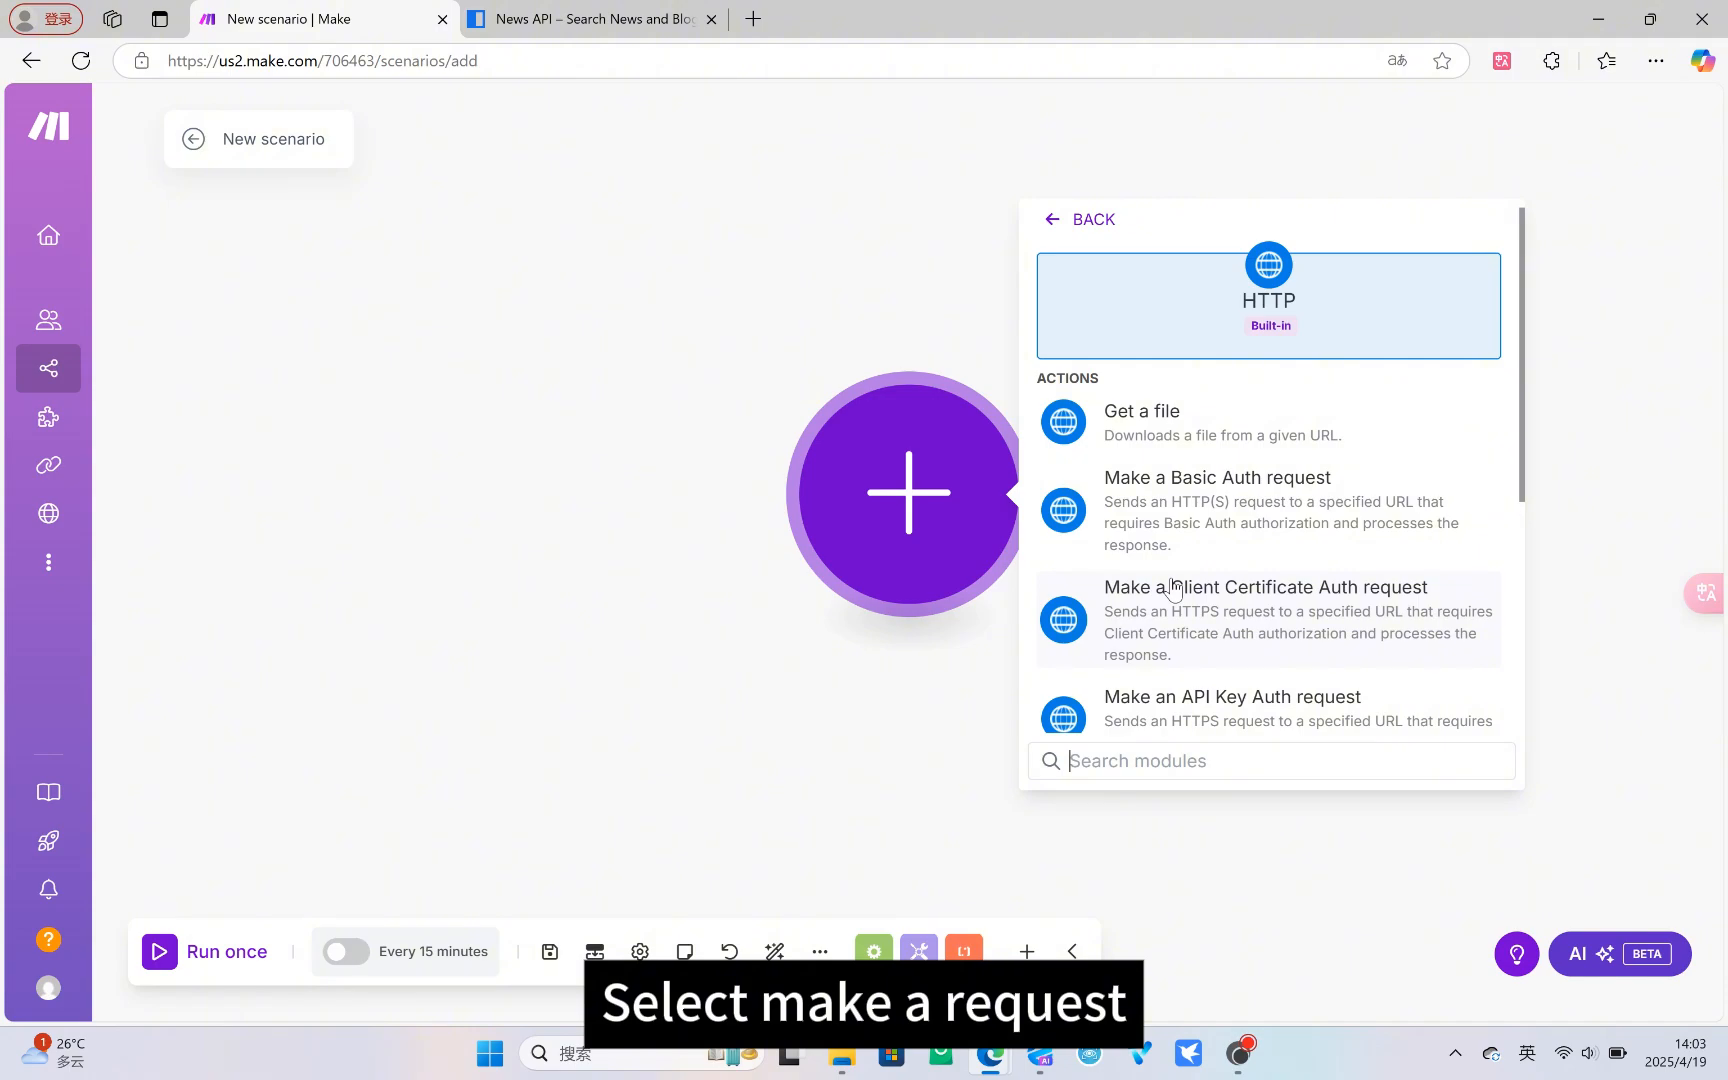
scroll(1180, 600, "down", 2)
left_click(1203, 667)
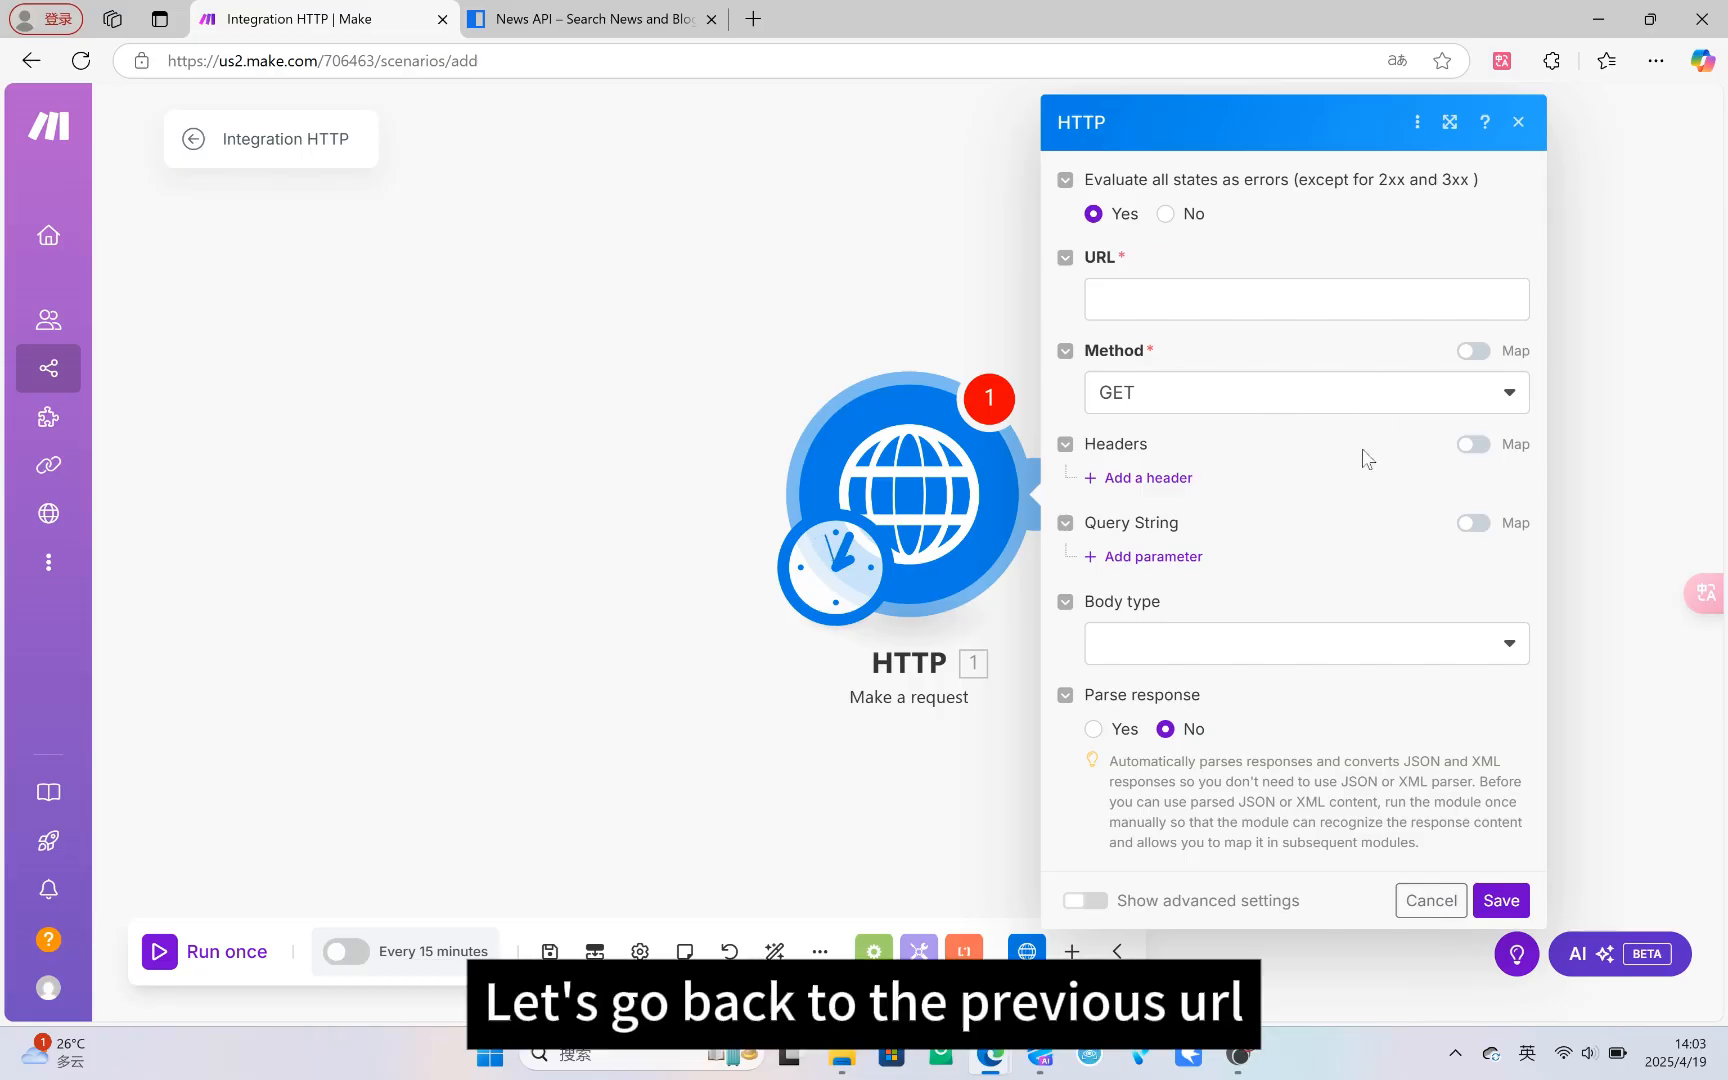
- Return to the News API site, log in with the saved credentials and locate the API key on the account page
left_click(545, 24)
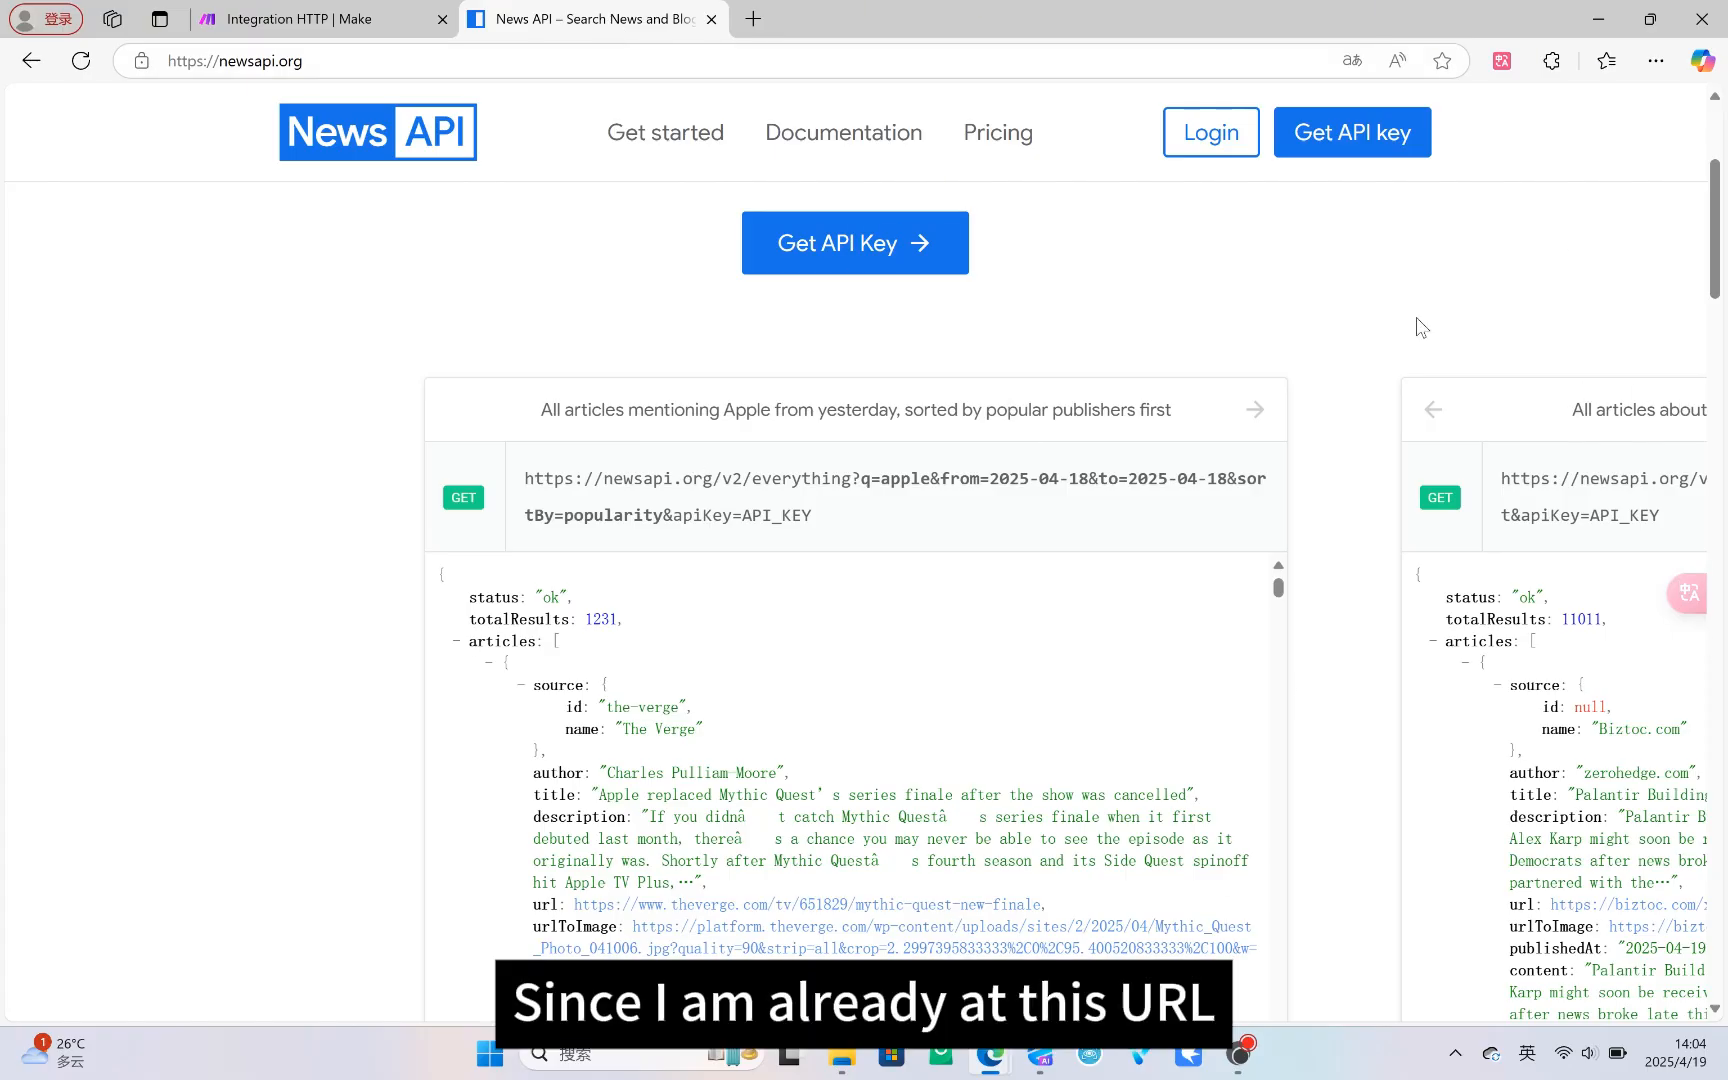
left_click(1221, 131)
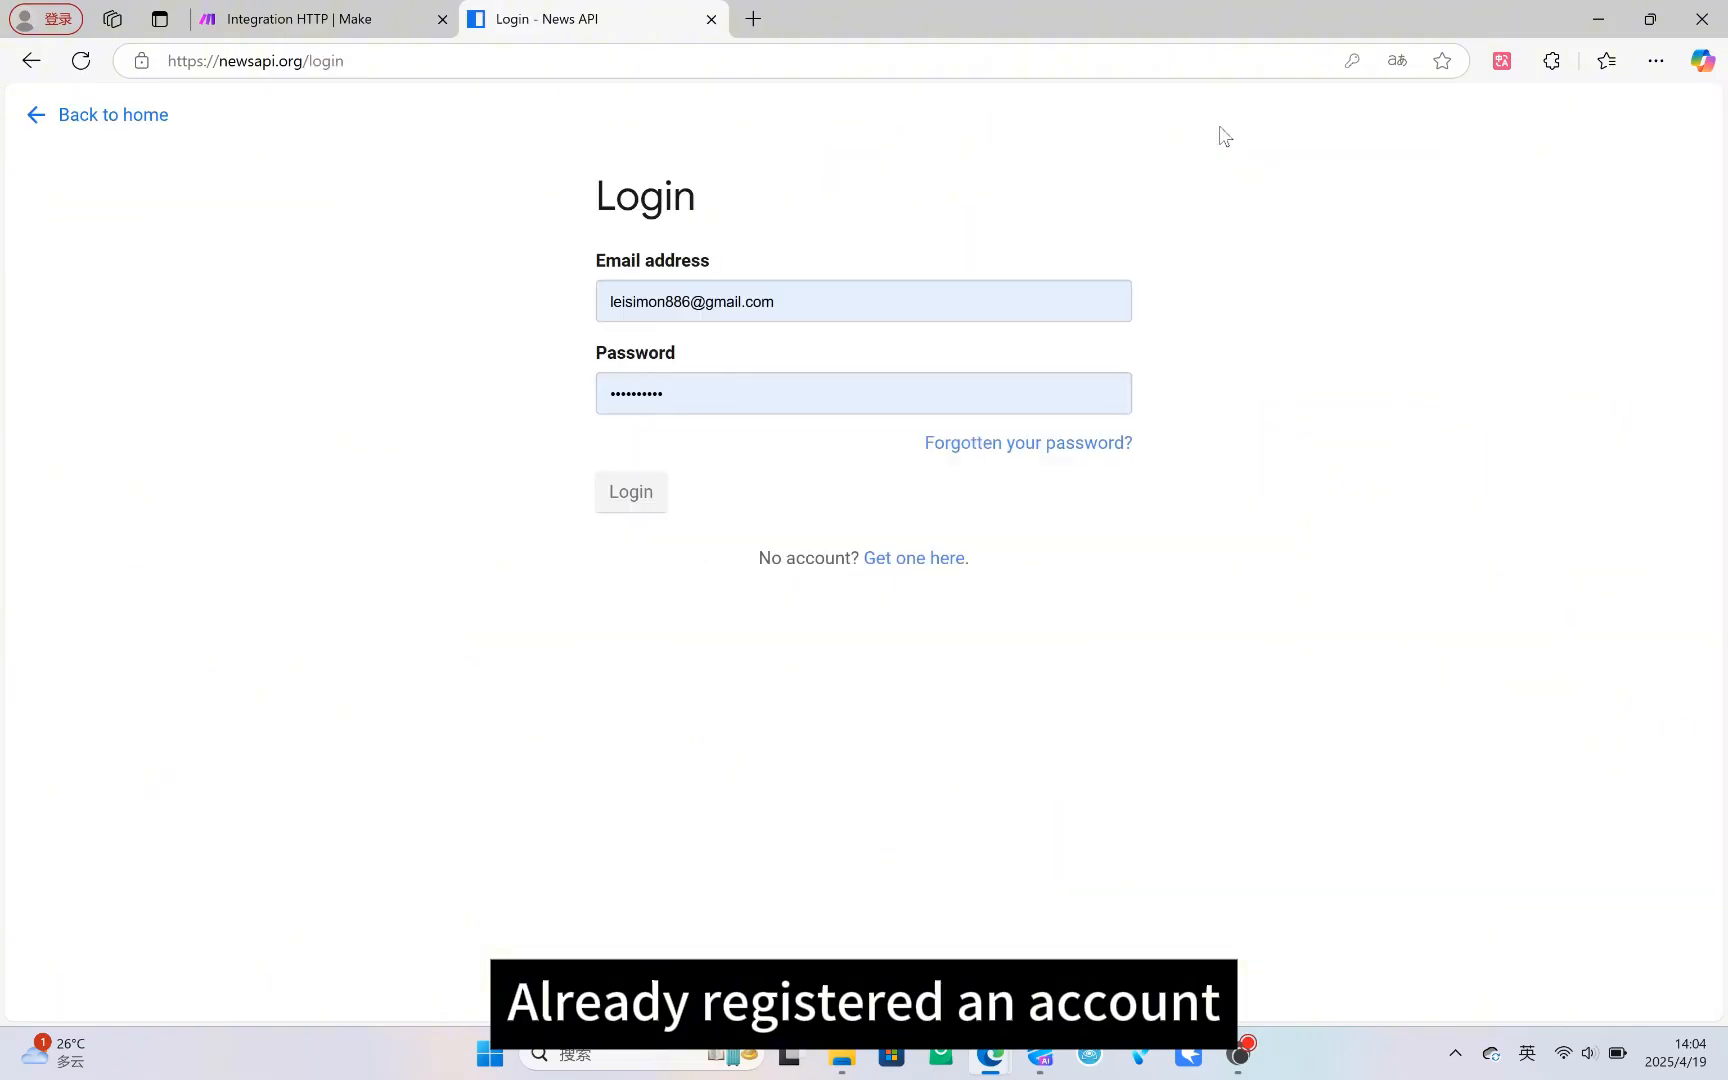
left_click(630, 498)
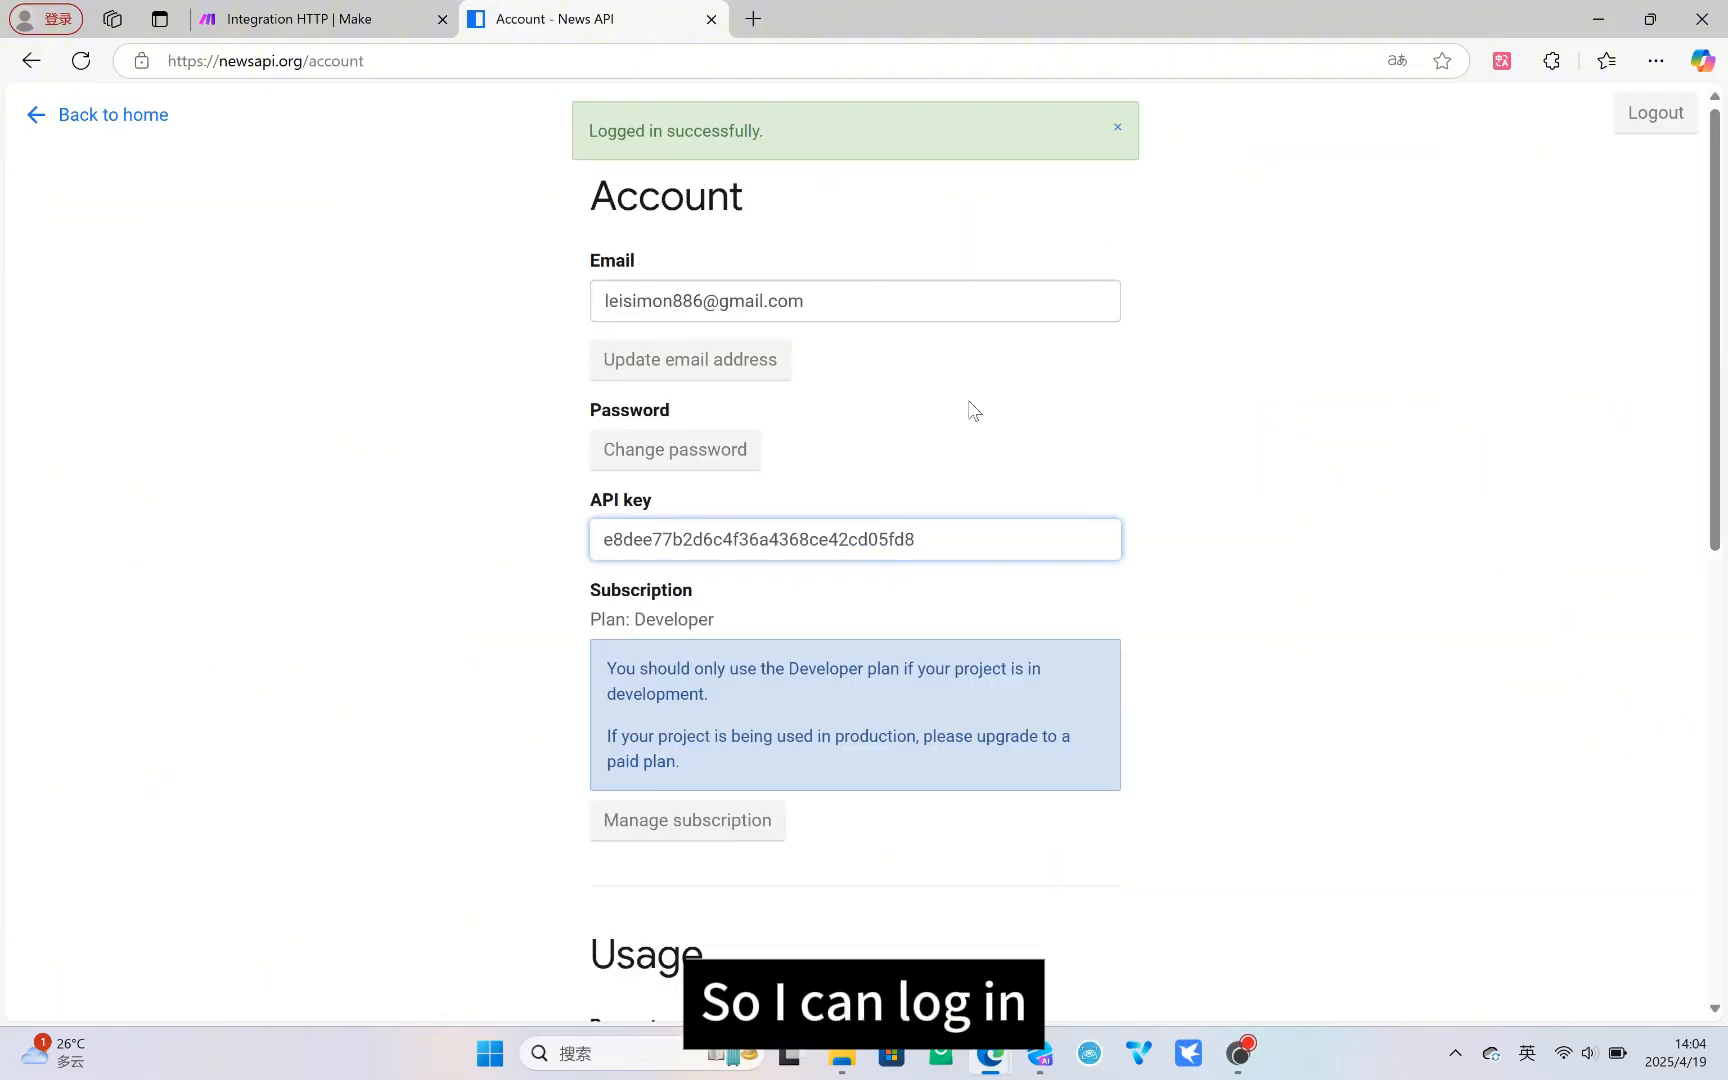
left_click_drag(1005, 540, 482, 551)
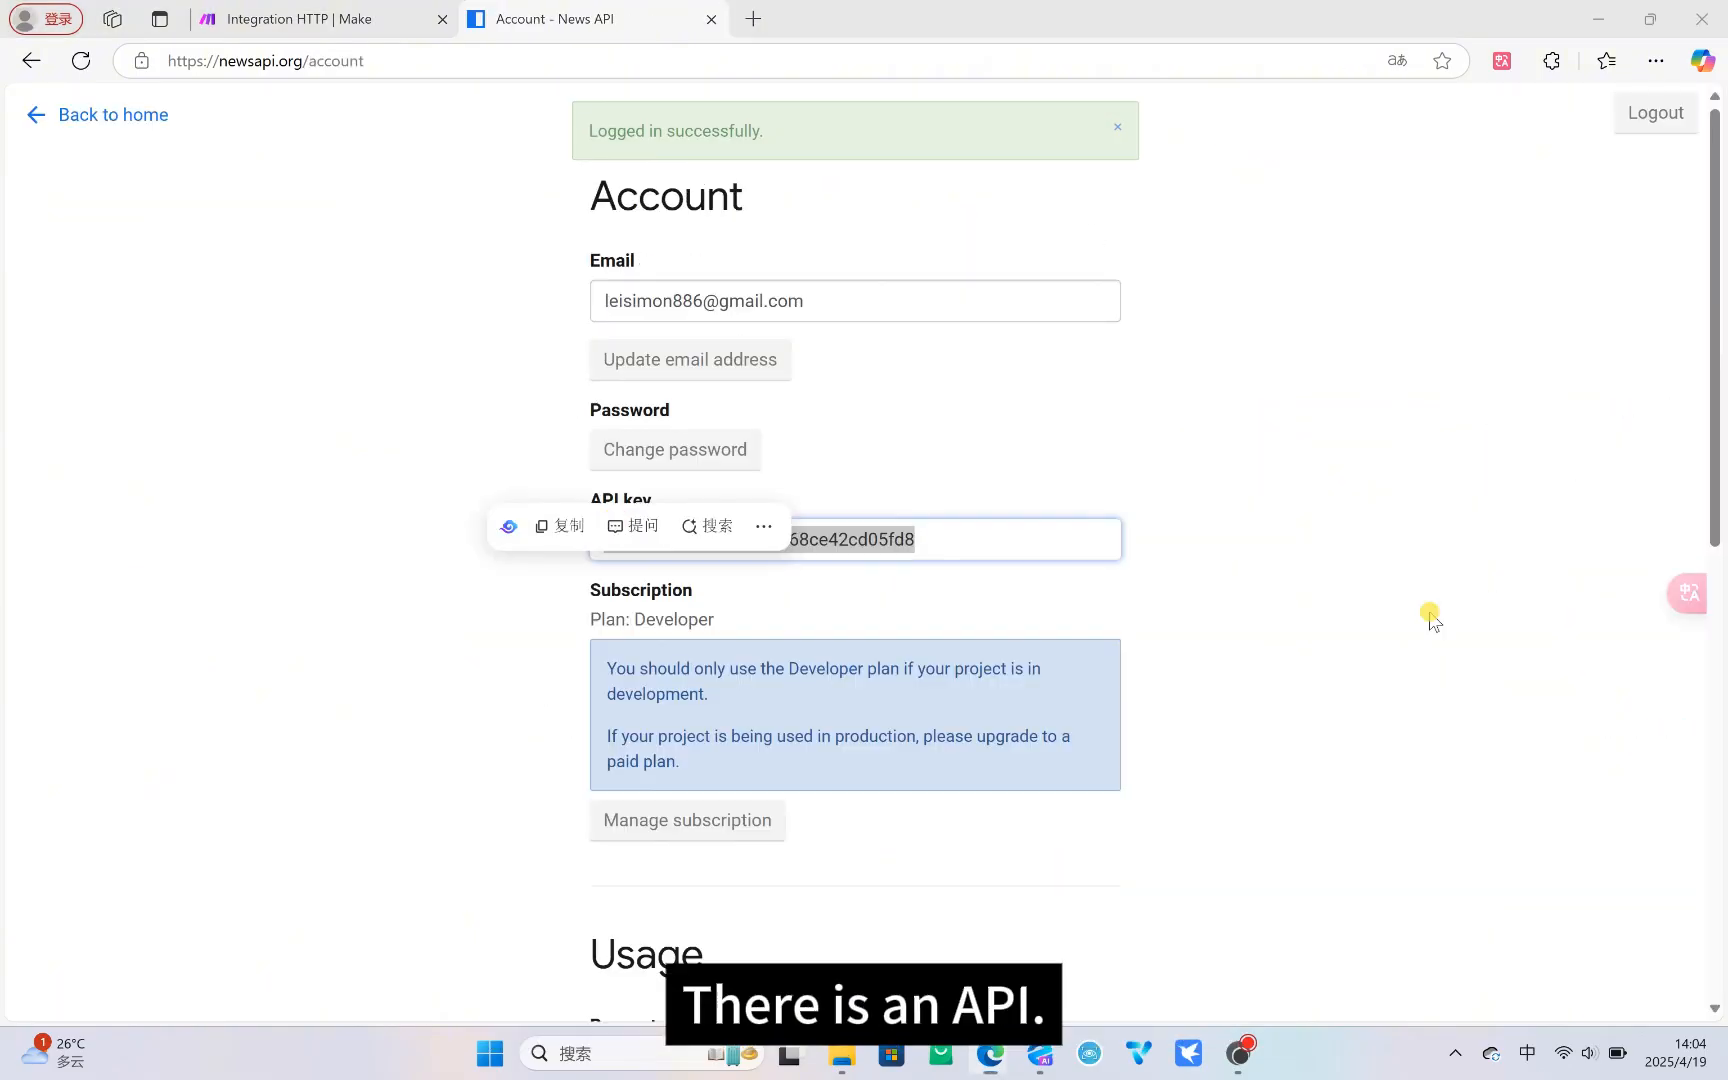
left_click(1323, 640)
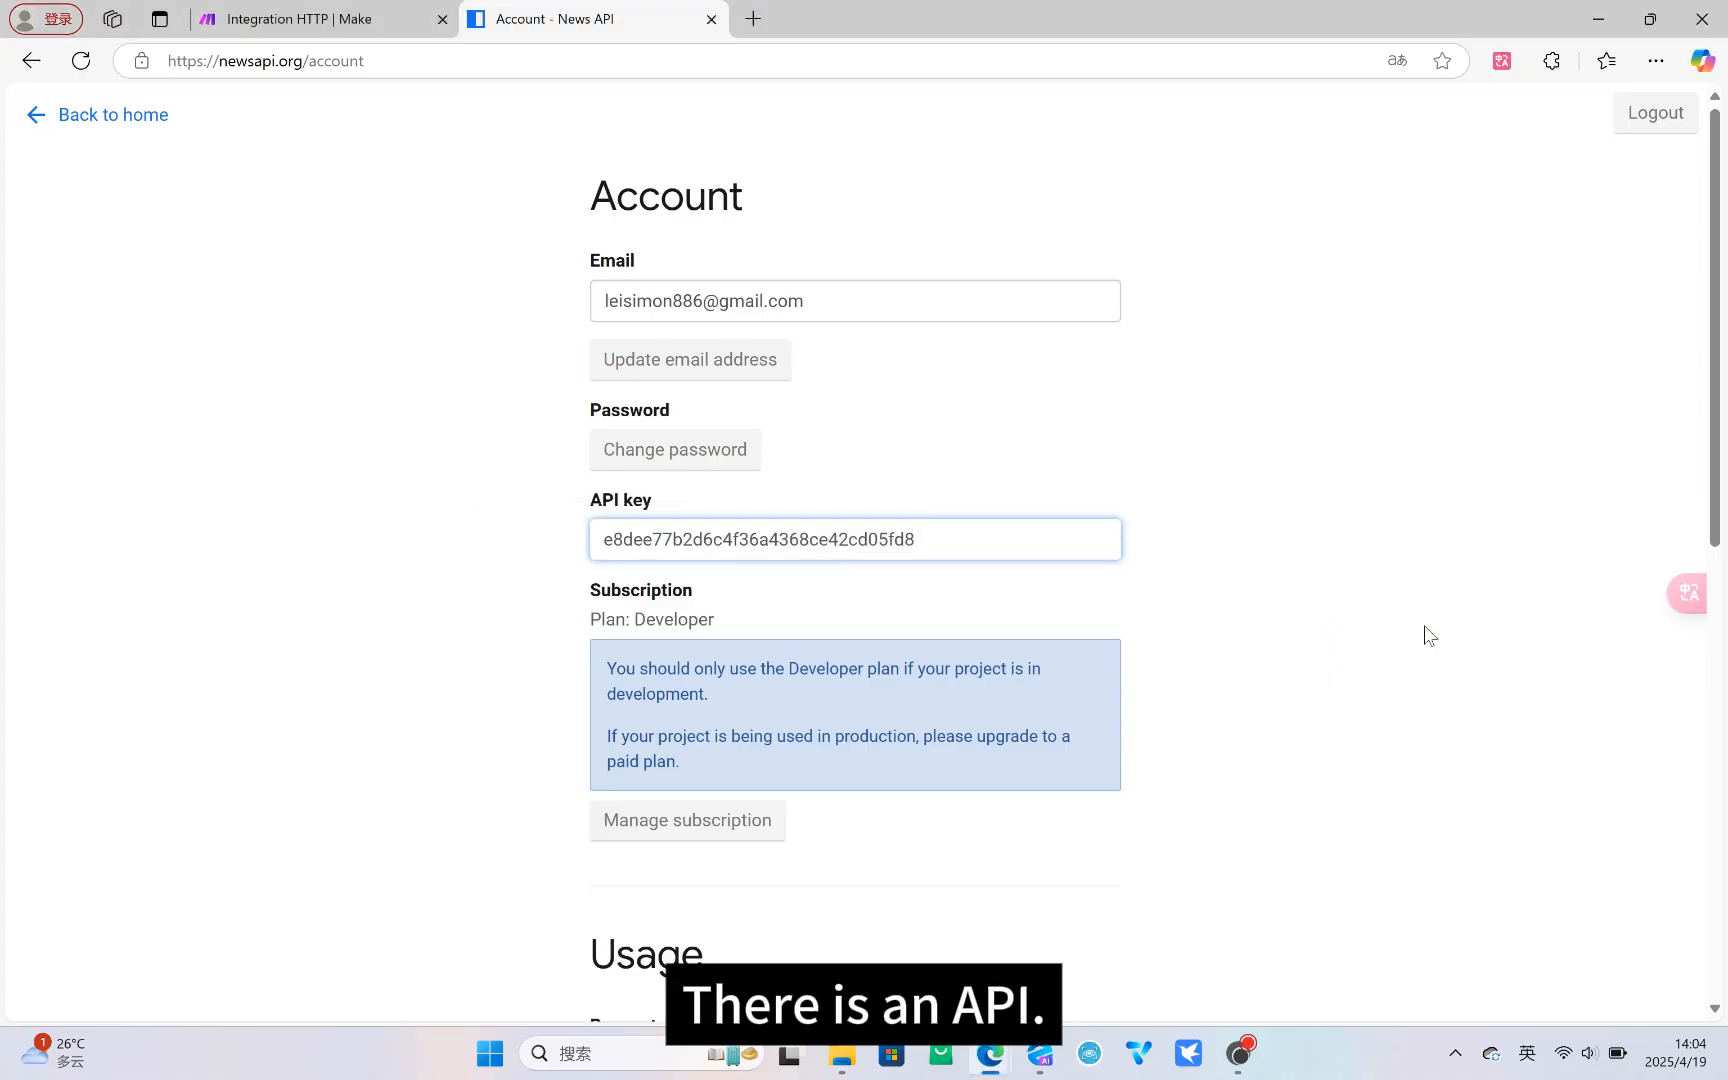
- Return to the News API home page and examine the request URL and description of the Tesla articles example
left_click(123, 117)
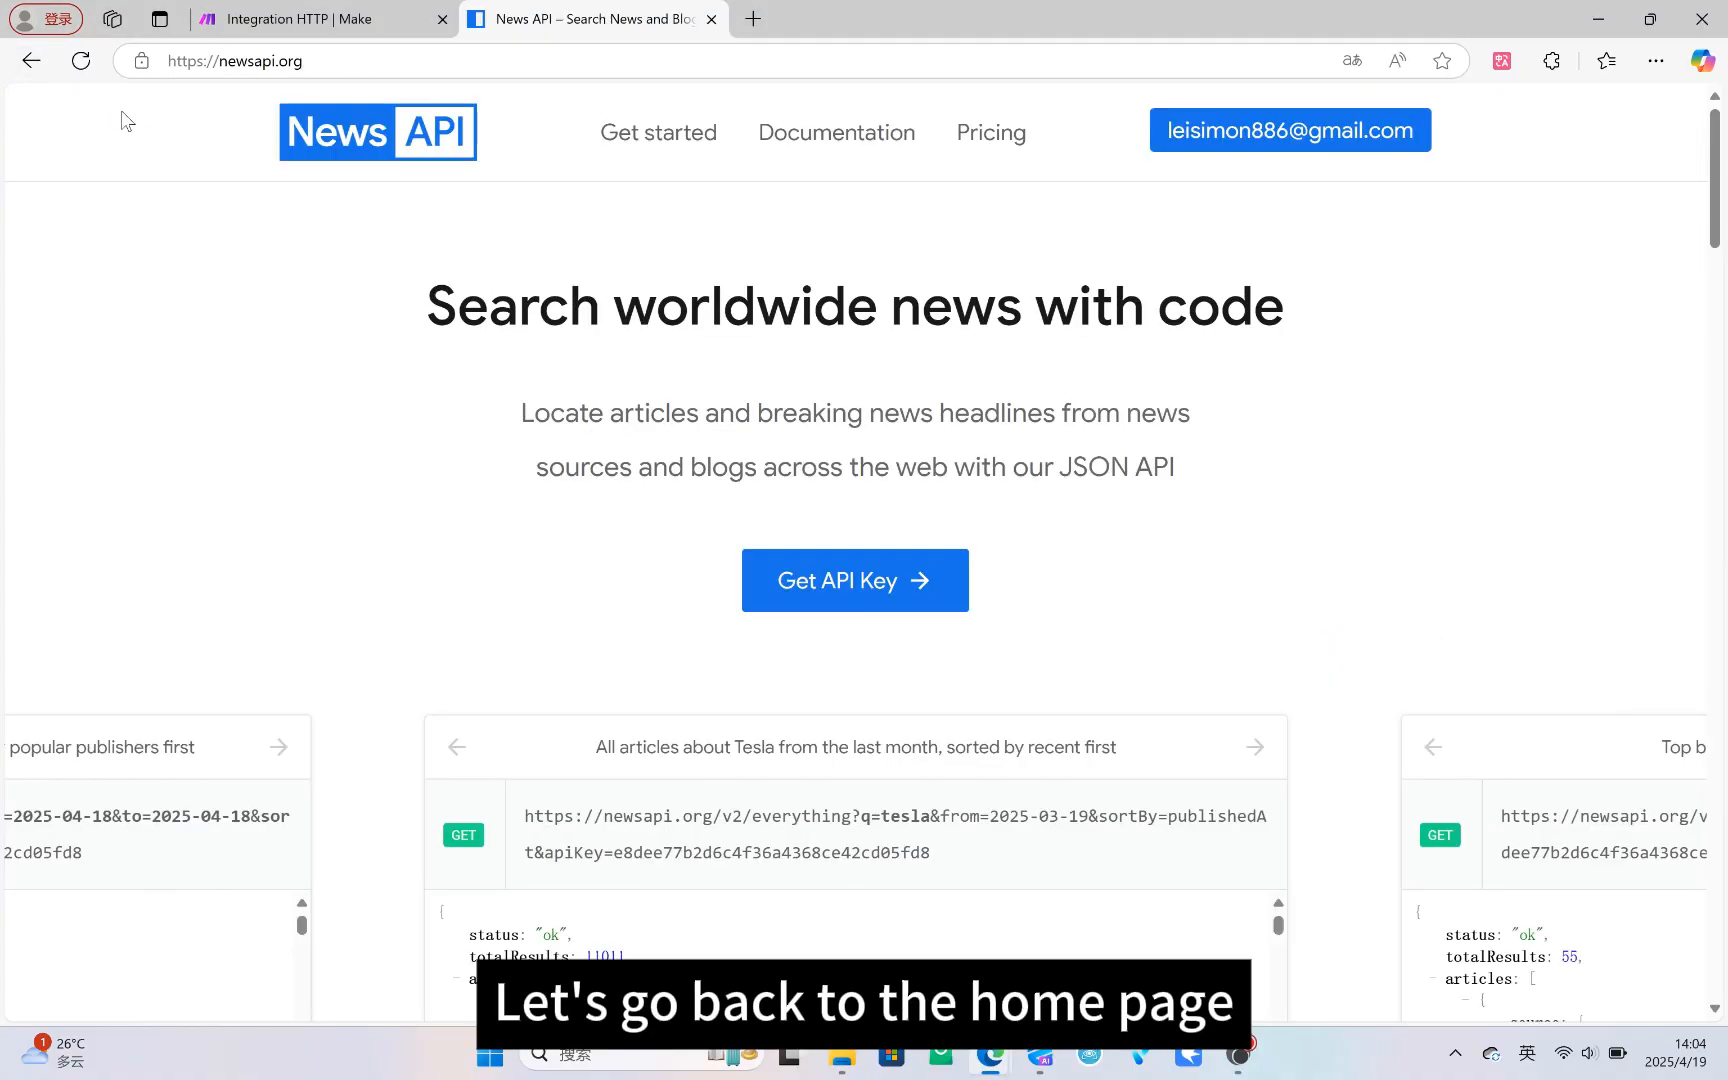
scroll(698, 285, "down", 1)
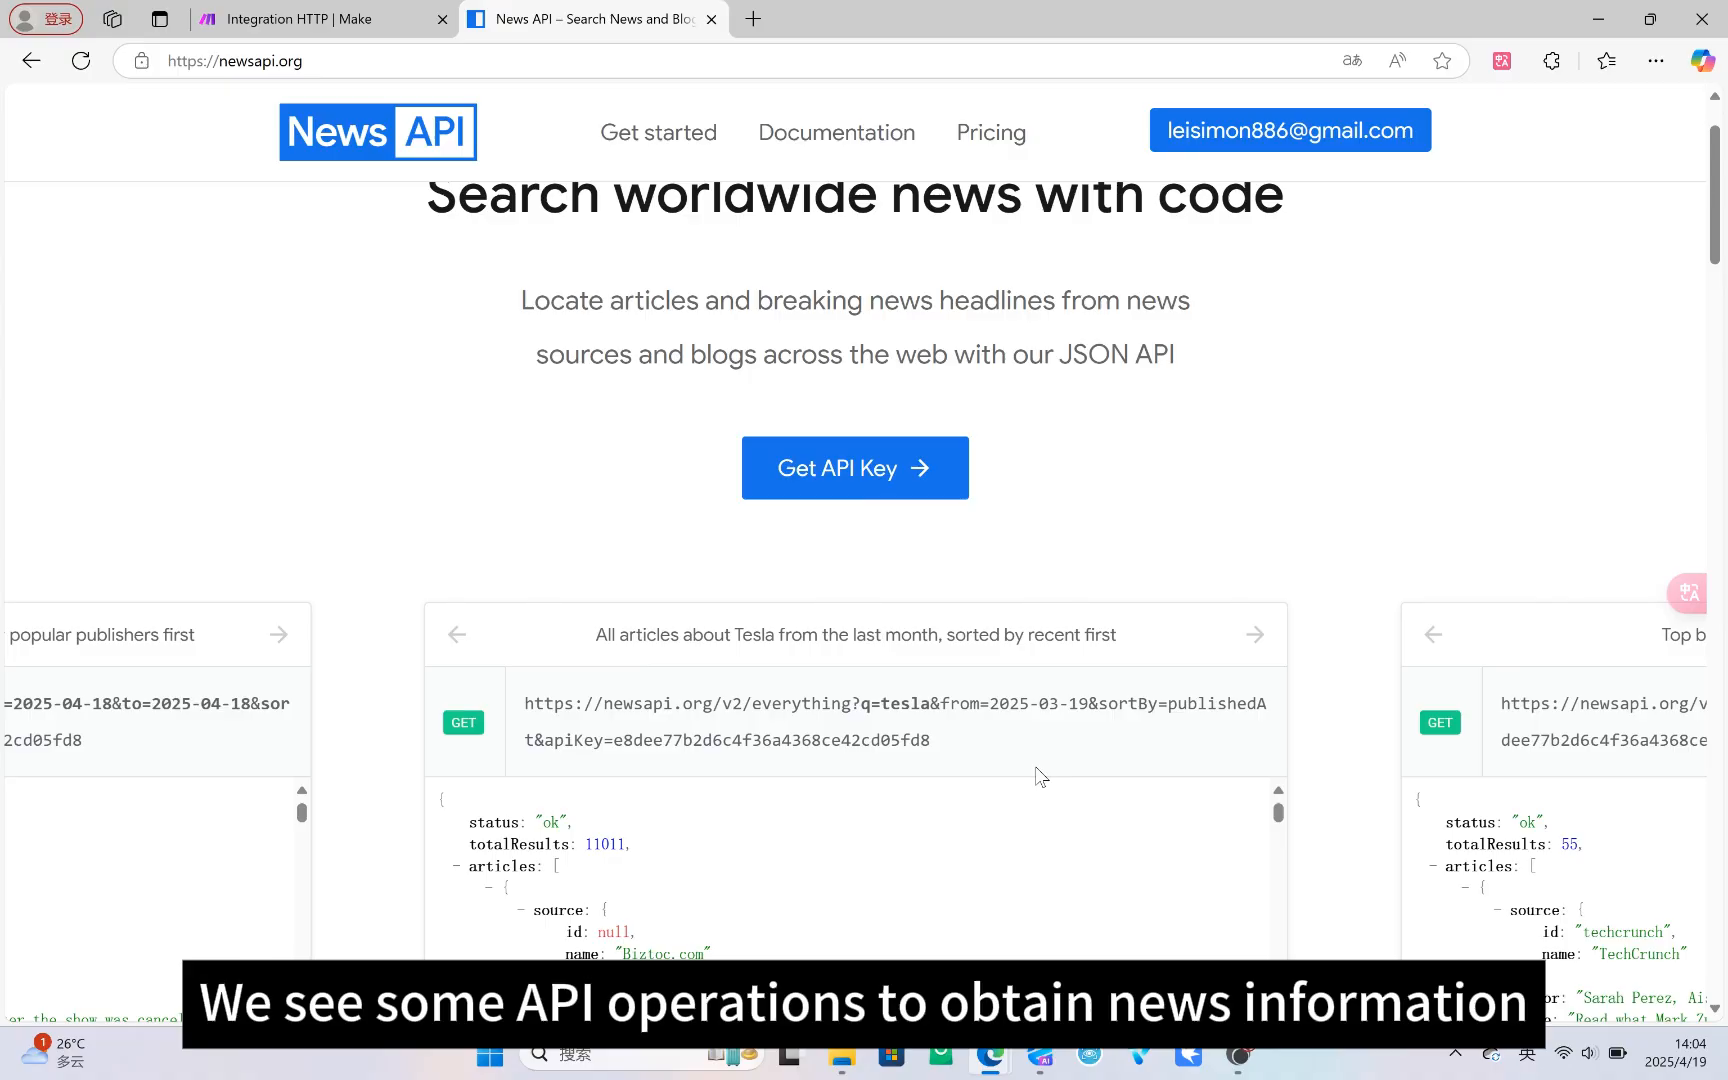
left_click(945, 749)
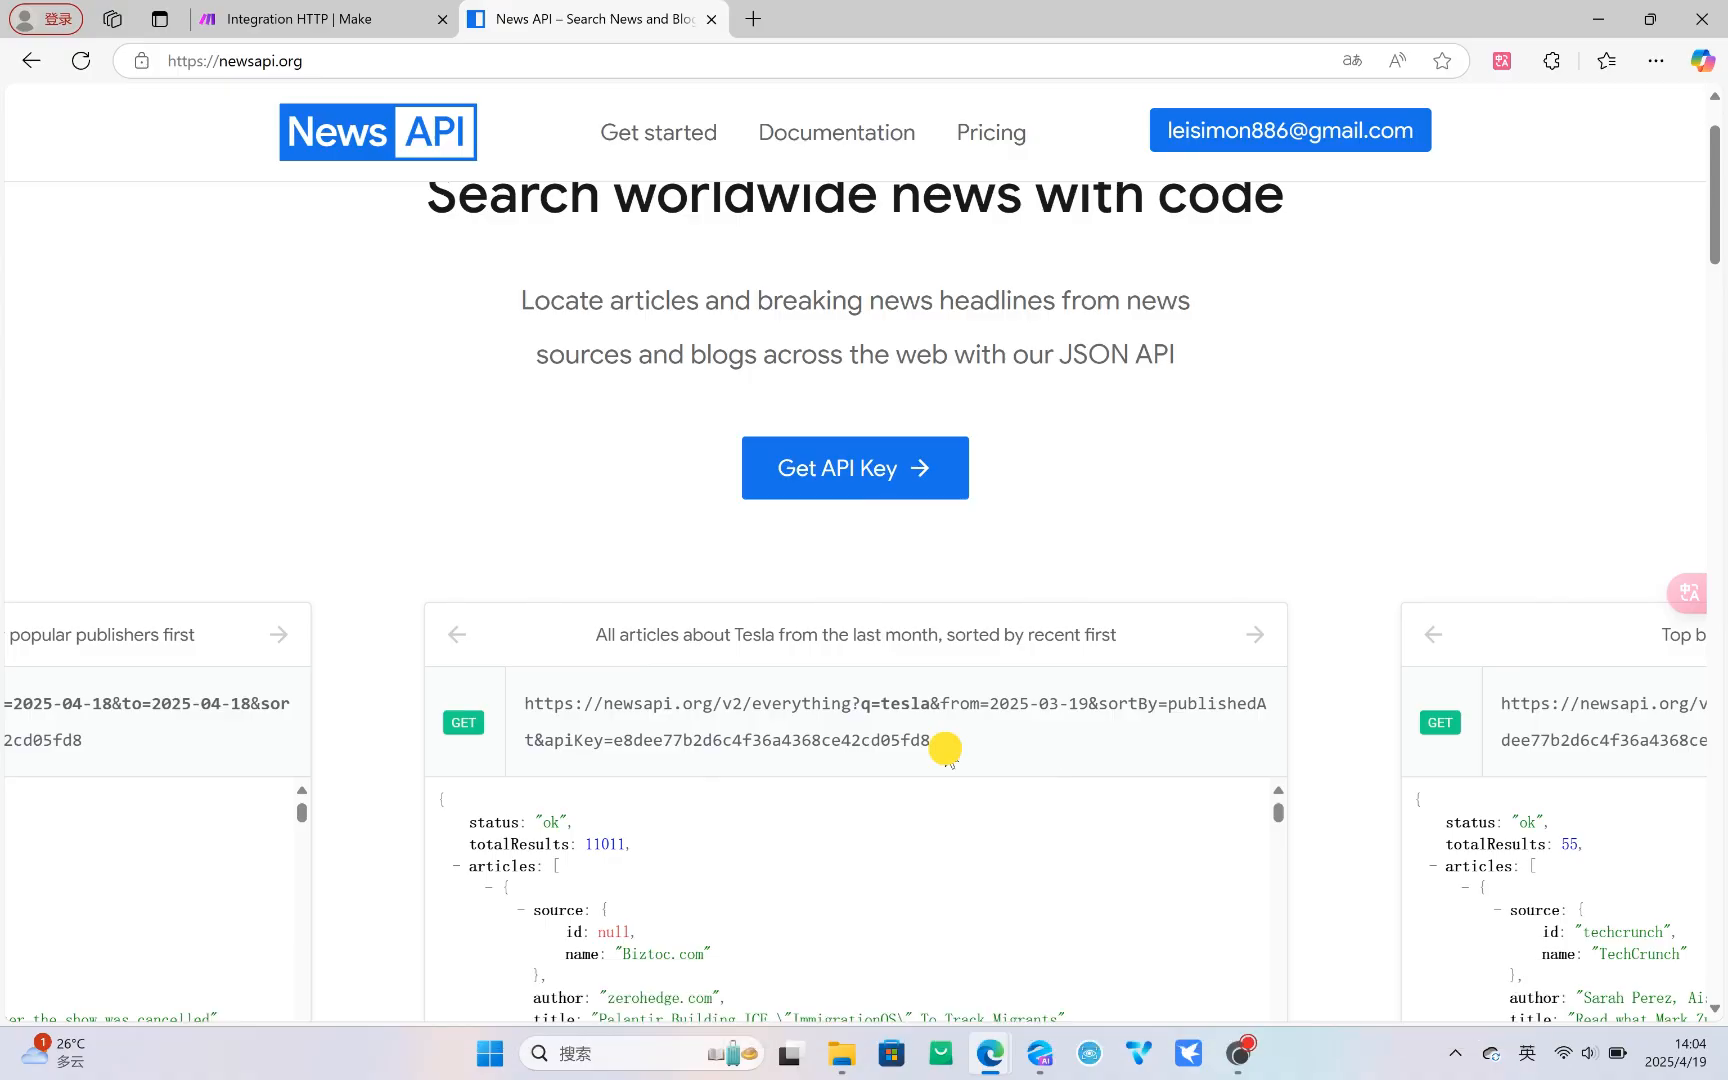
left_click_drag(945, 749, 524, 722)
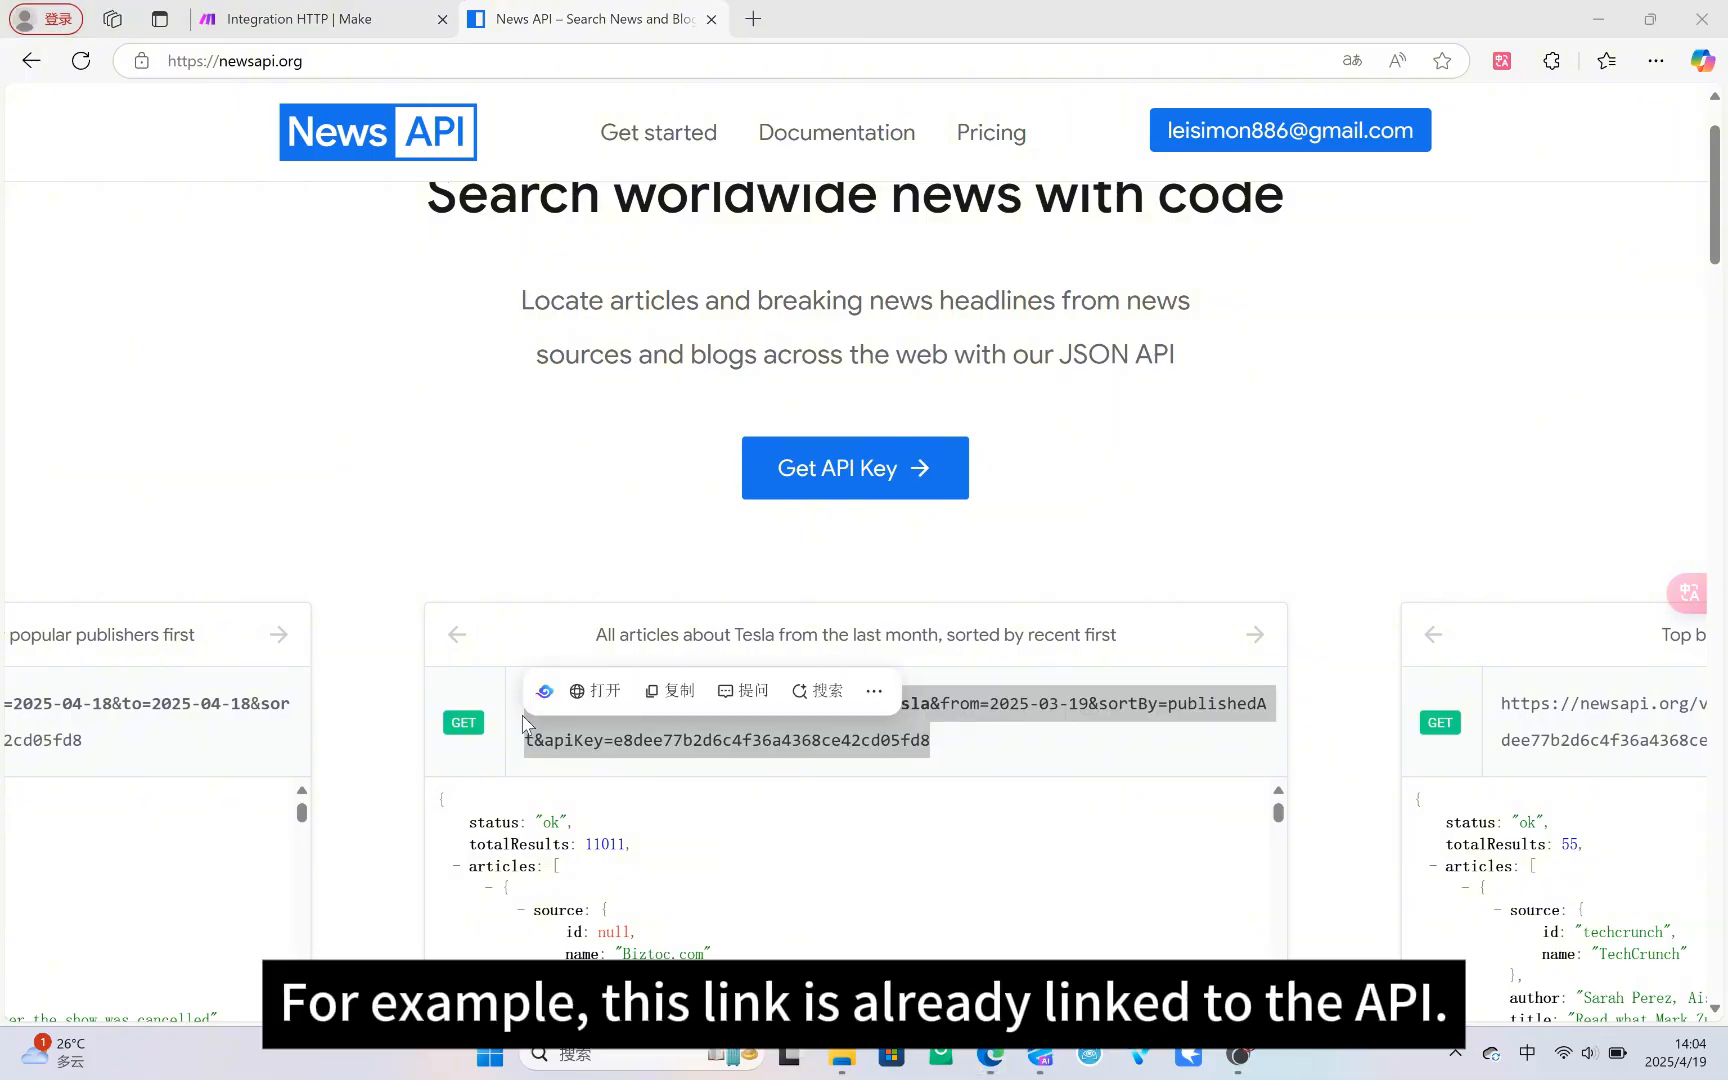
left_click(586, 600)
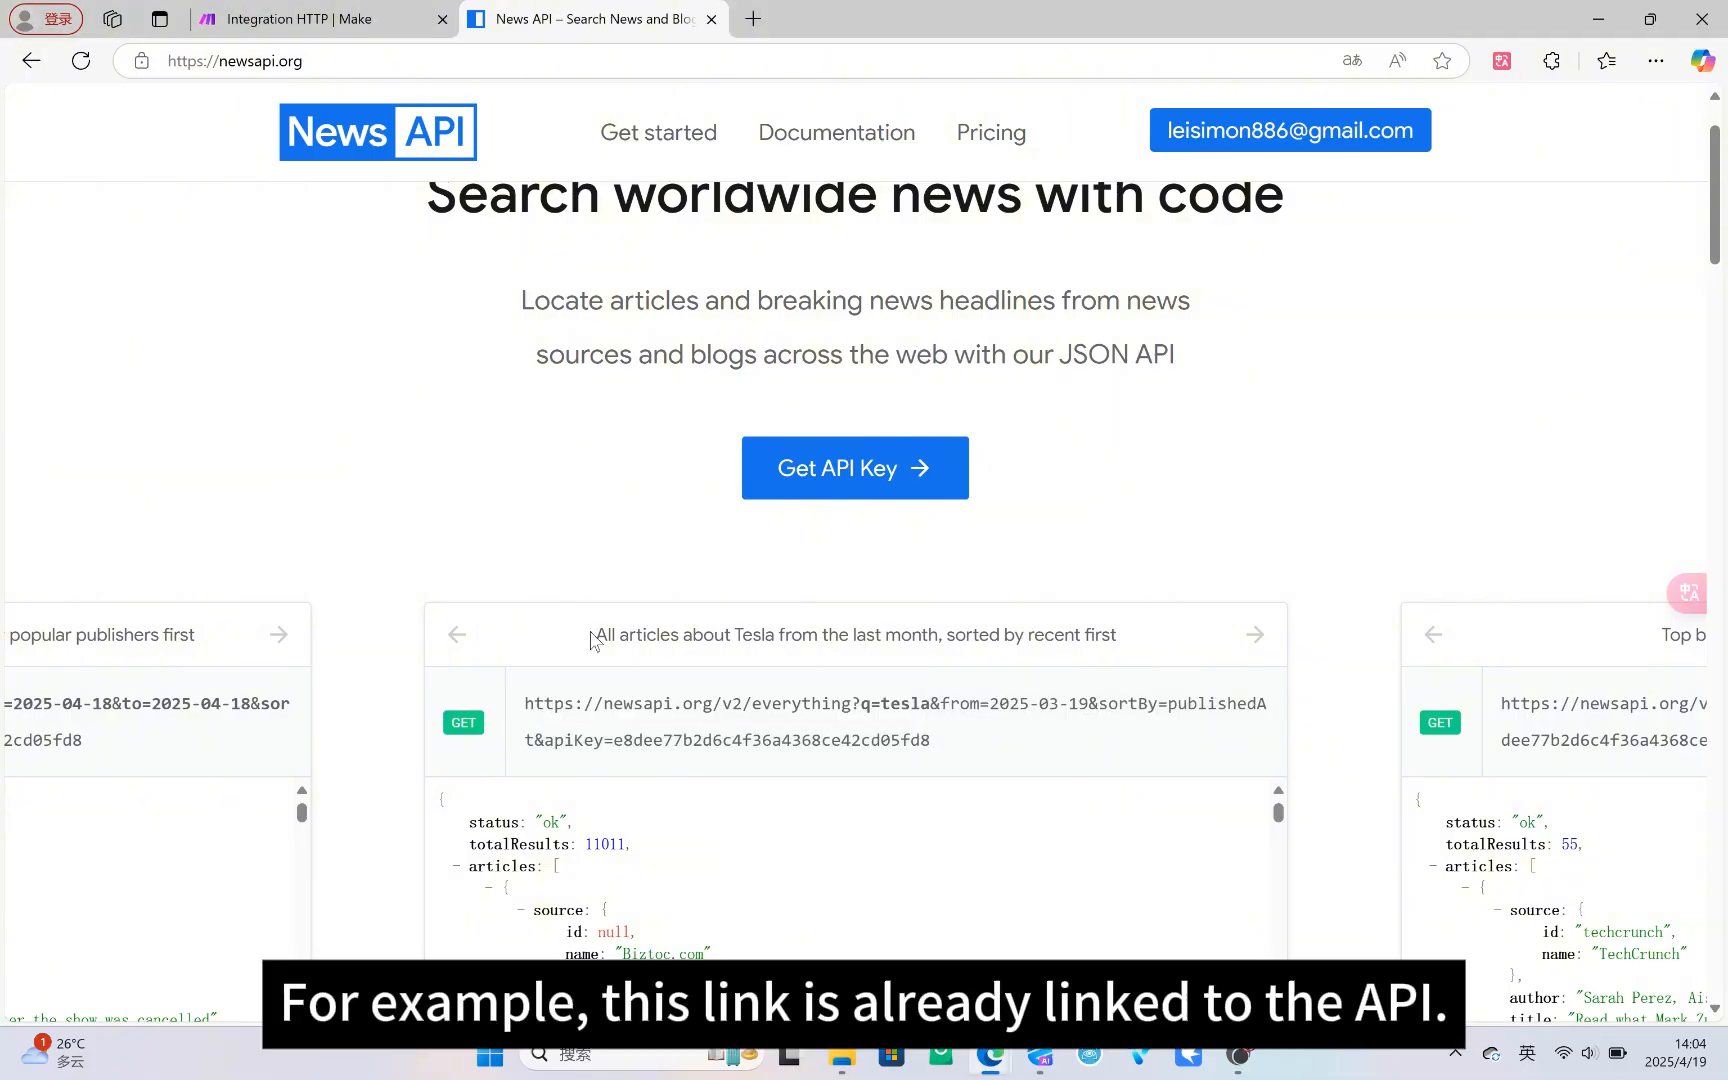
left_click(590, 638)
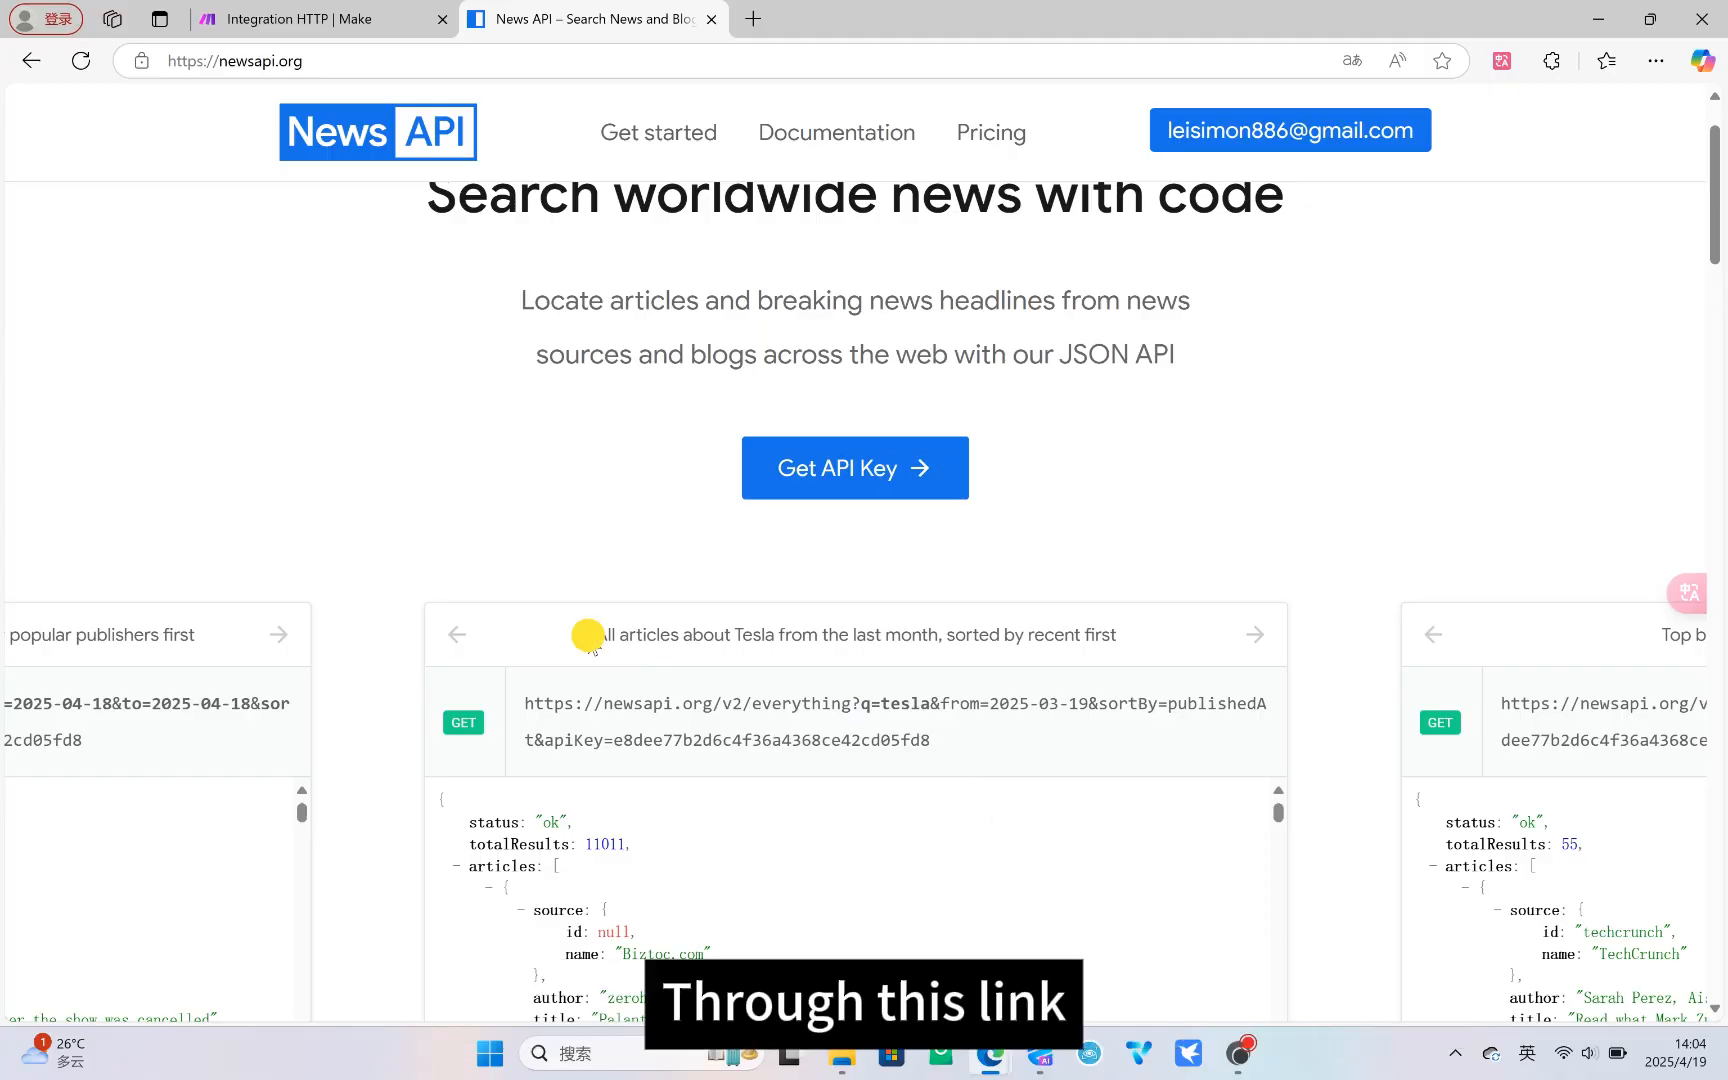
left_click_drag(588, 636, 926, 628)
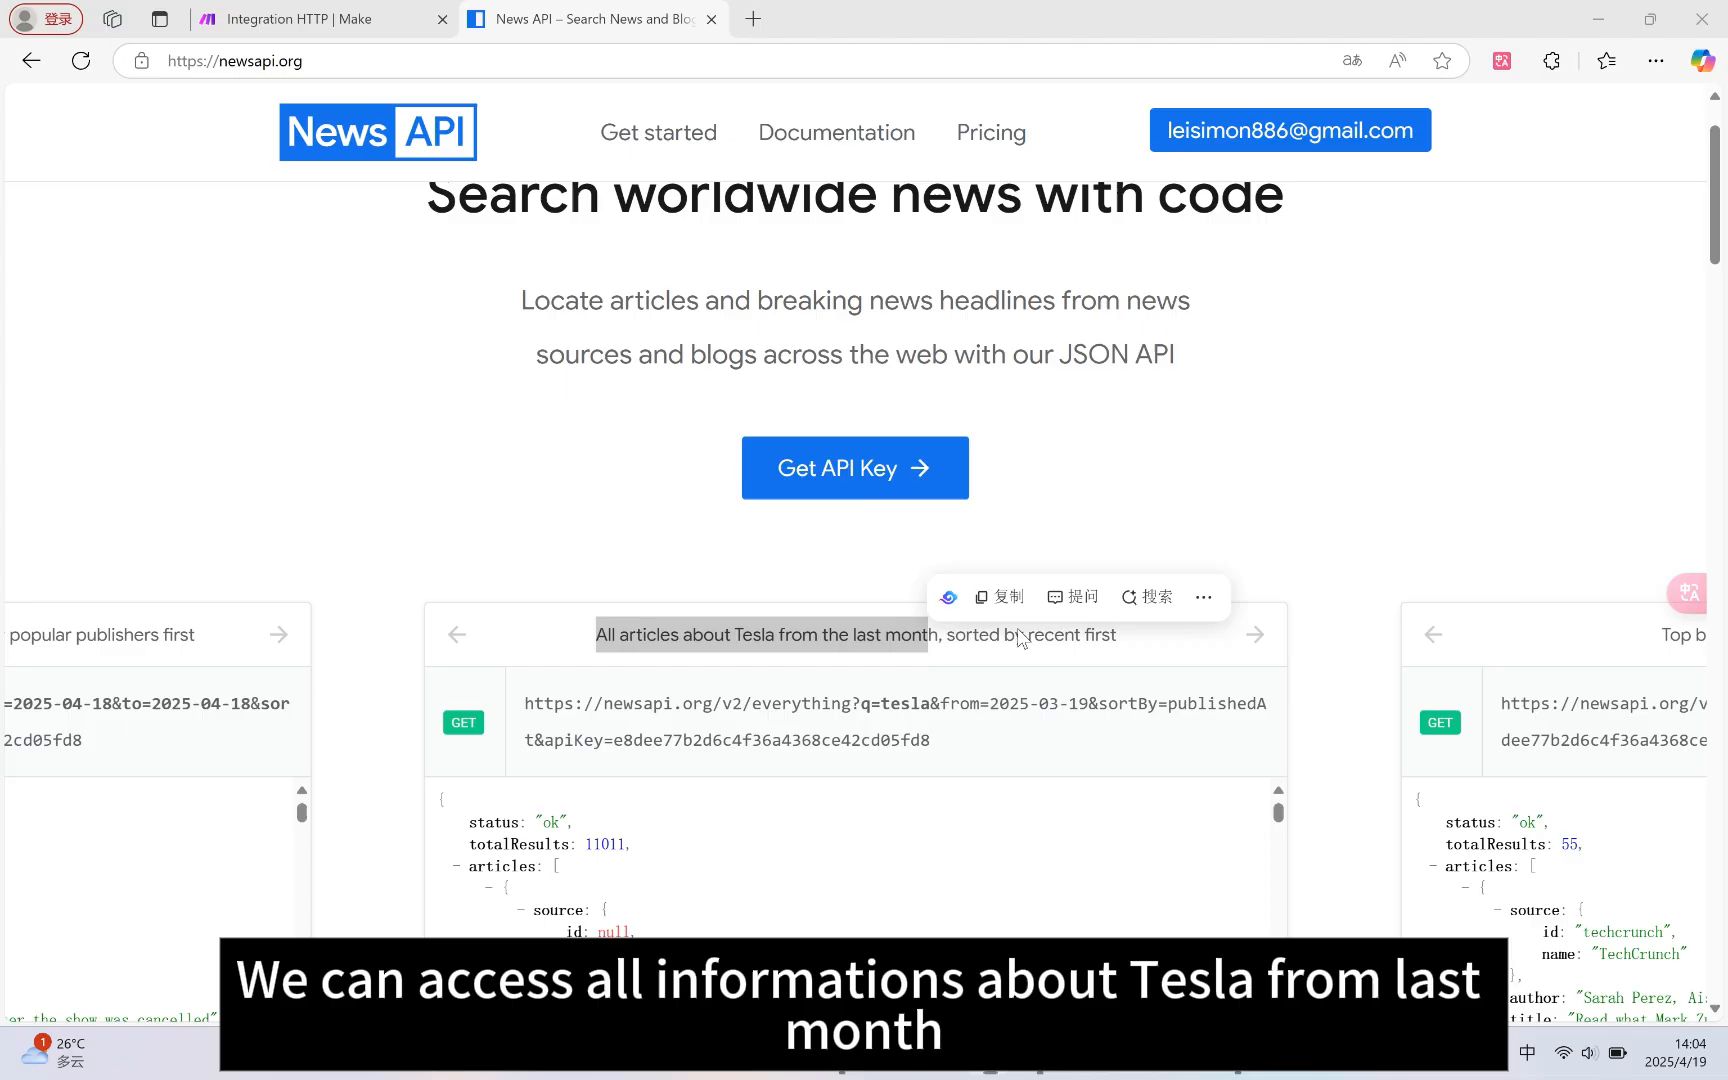
left_click(1157, 647)
left_click_drag(1157, 647, 946, 634)
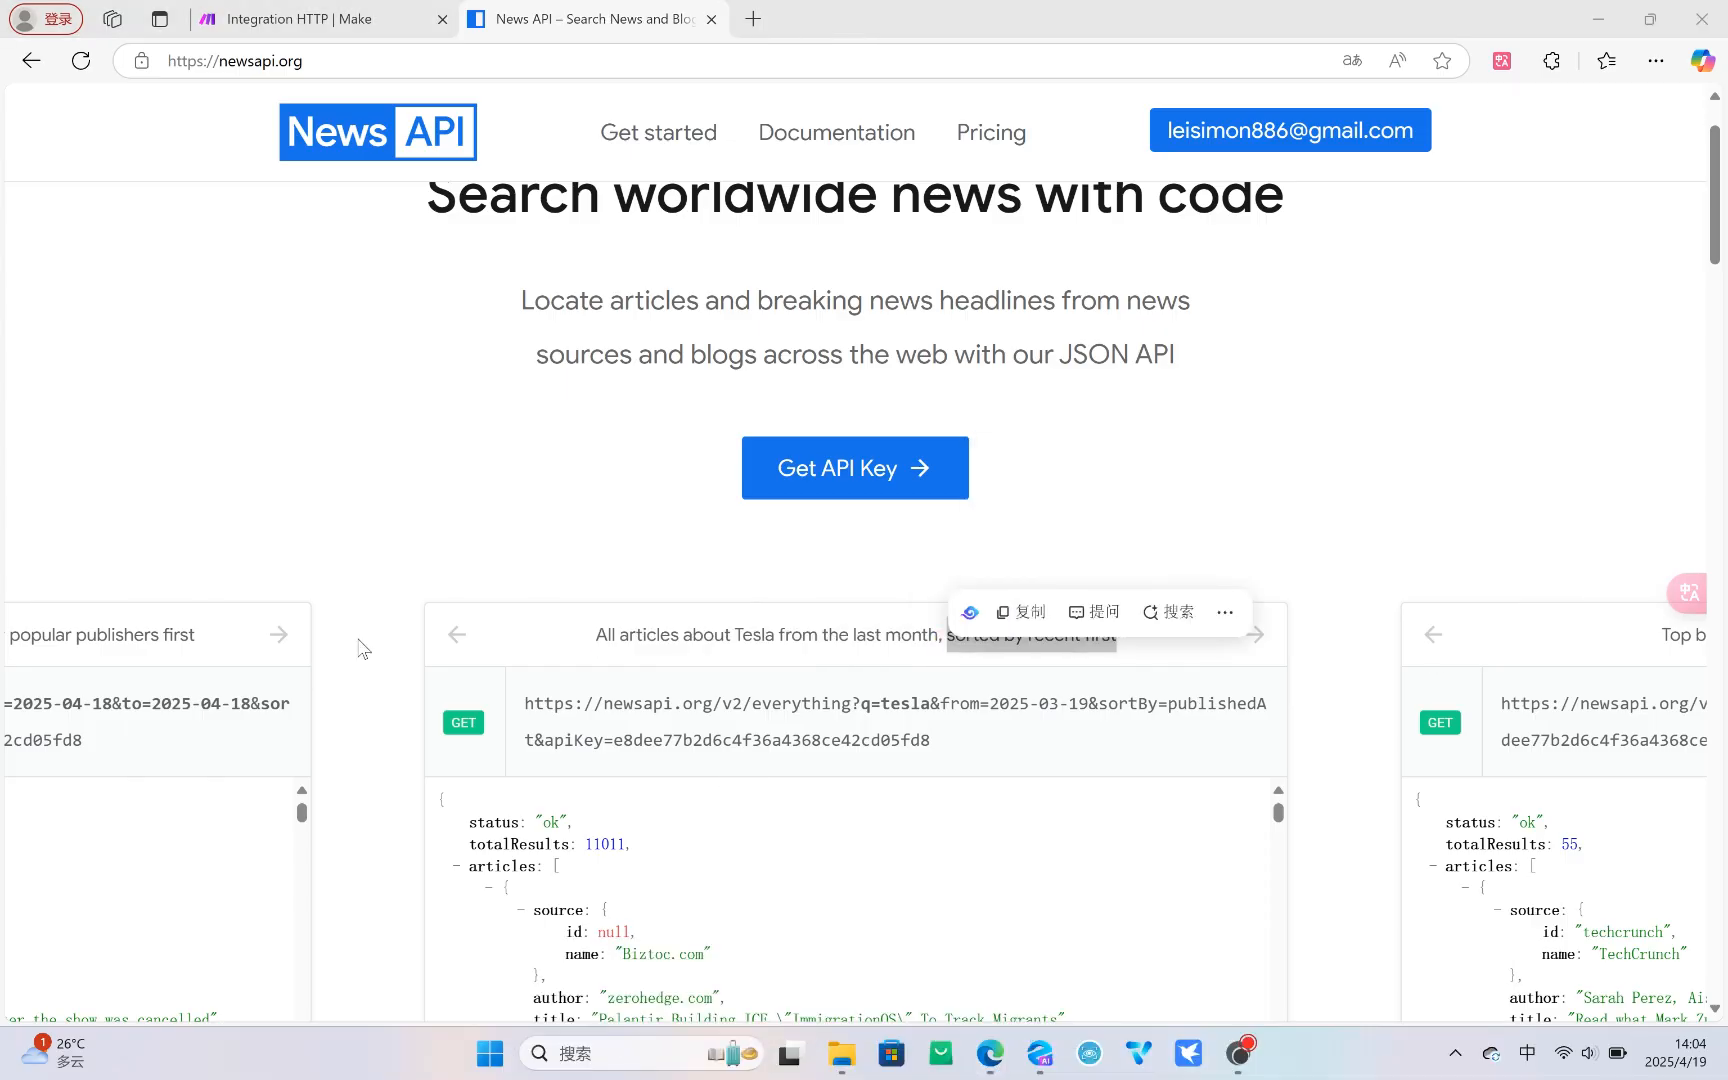
- Examine the request URL, date range and sort order of the example for articles mentioning Apple
left_click(457, 634)
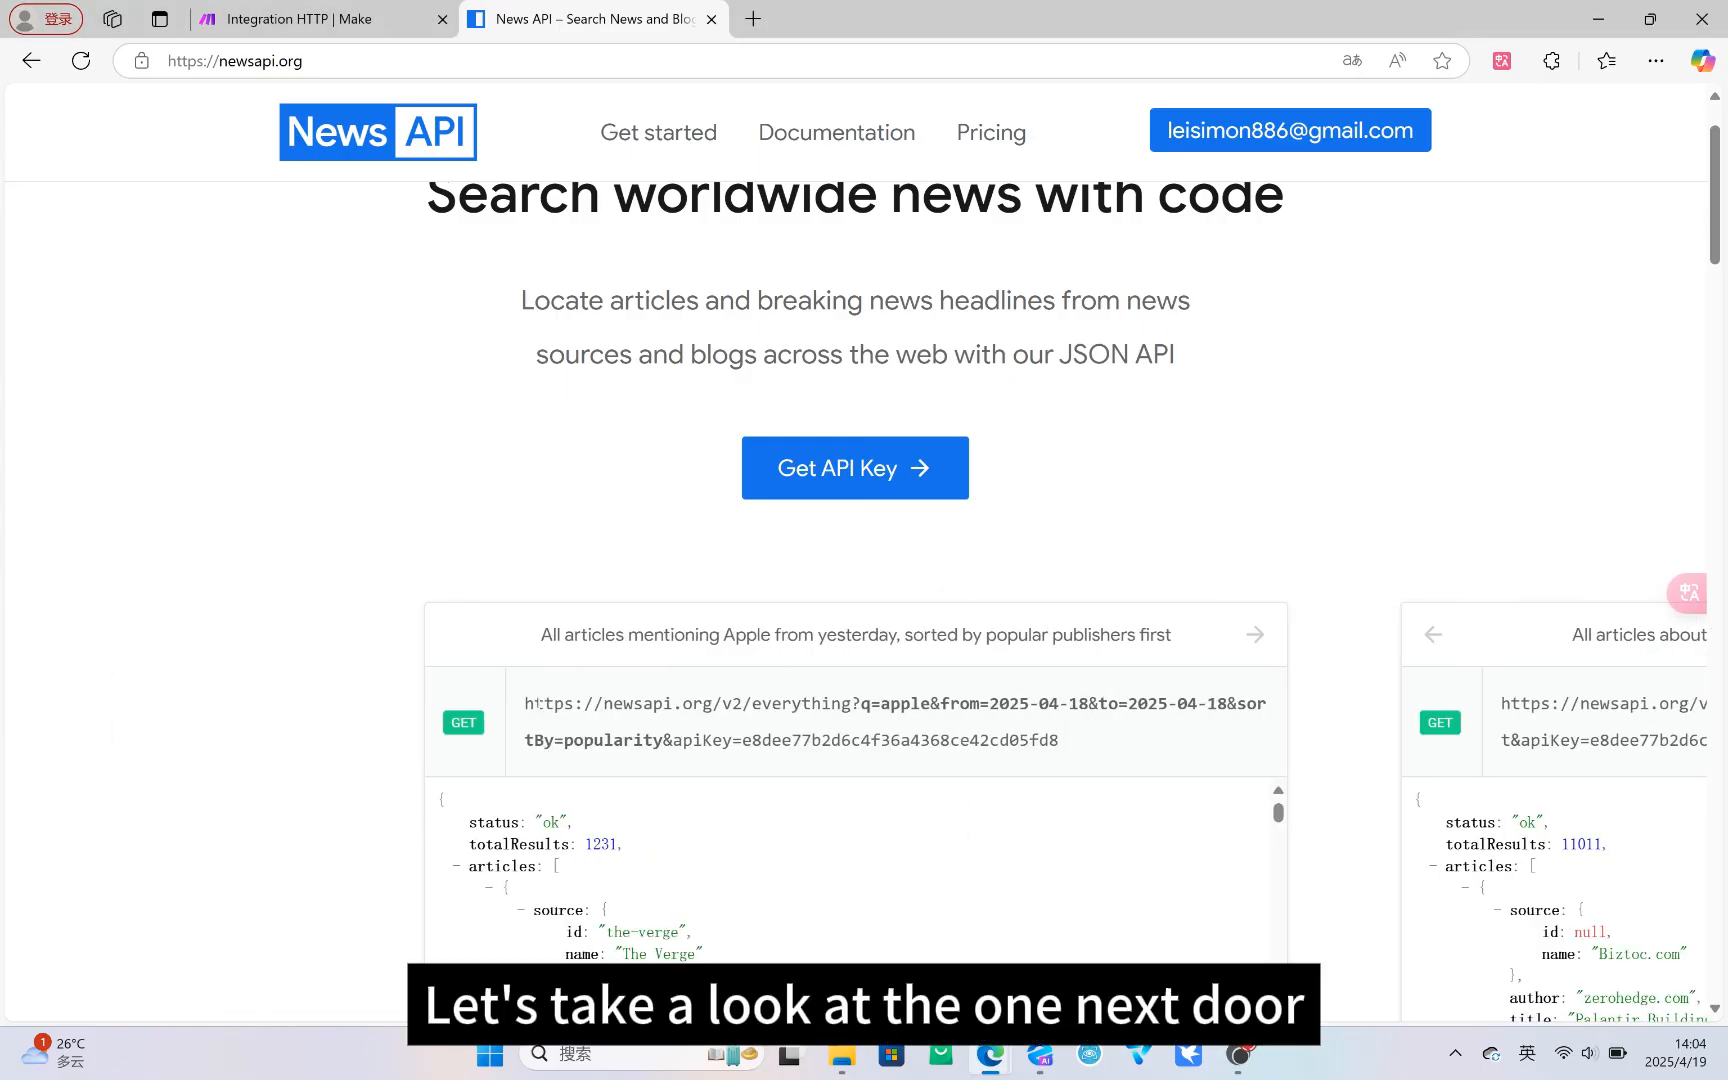
left_click_drag(526, 703, 1140, 742)
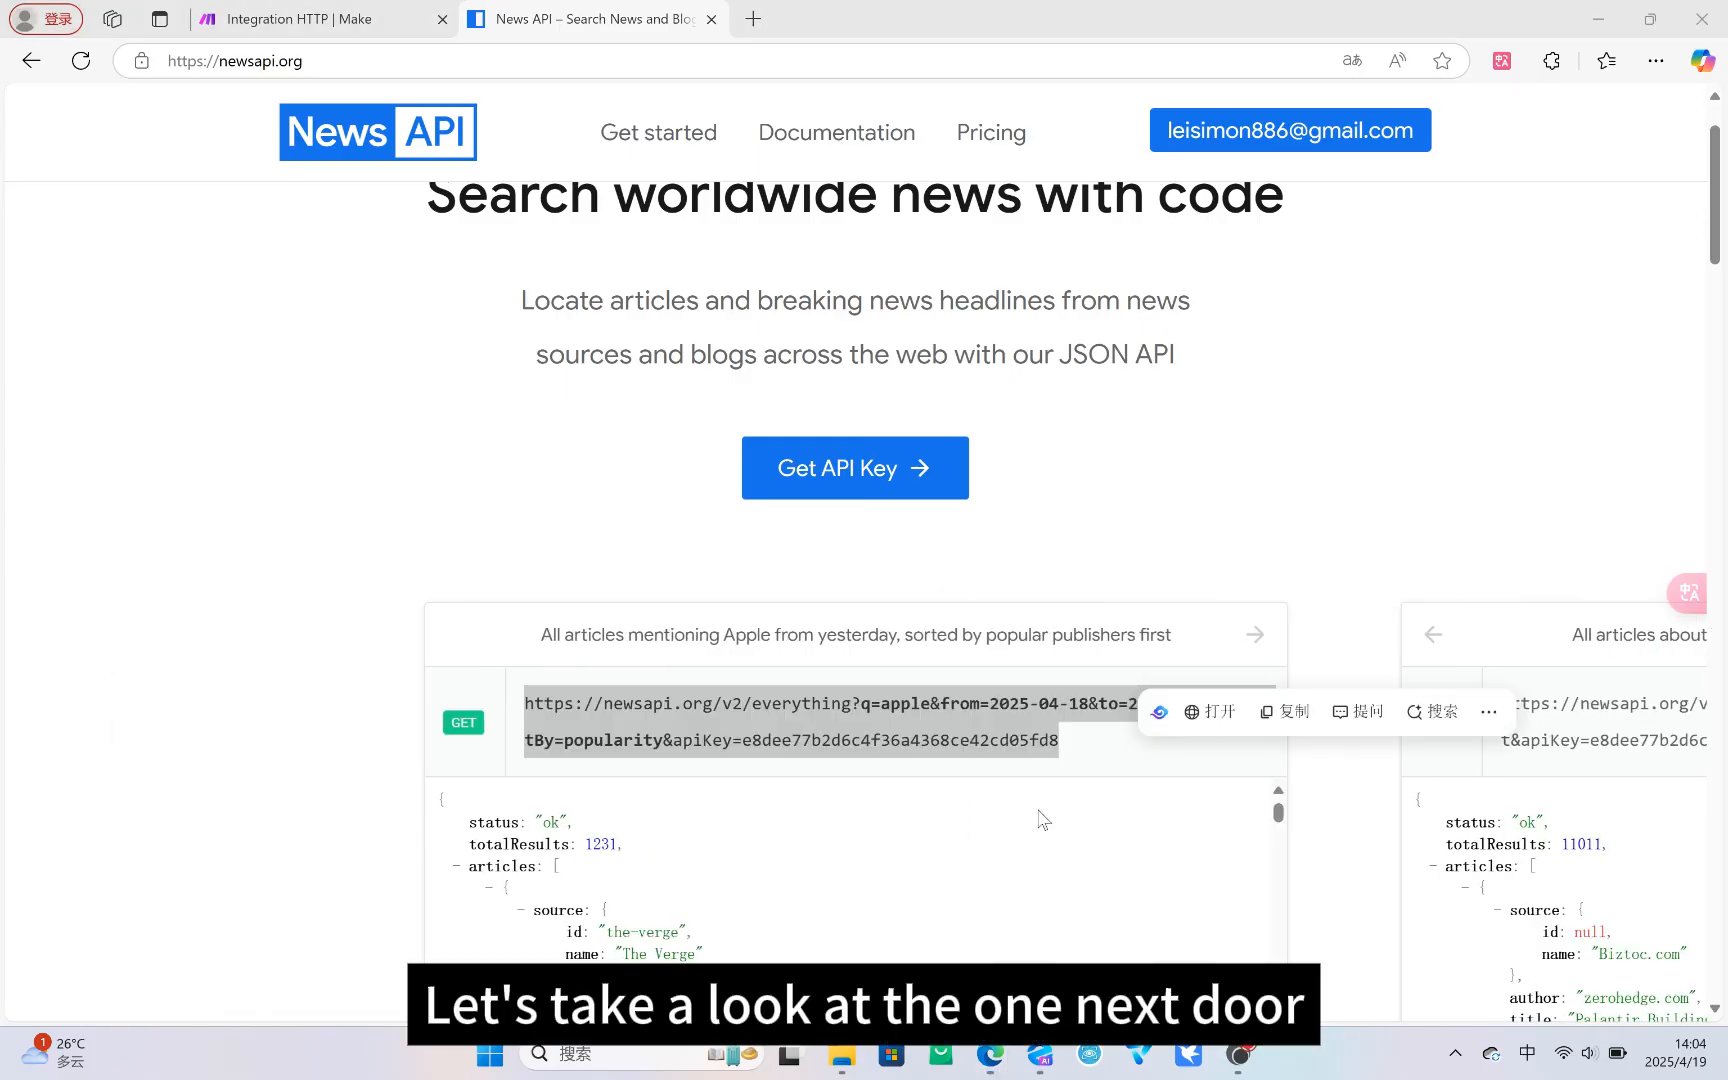
left_click(850, 641)
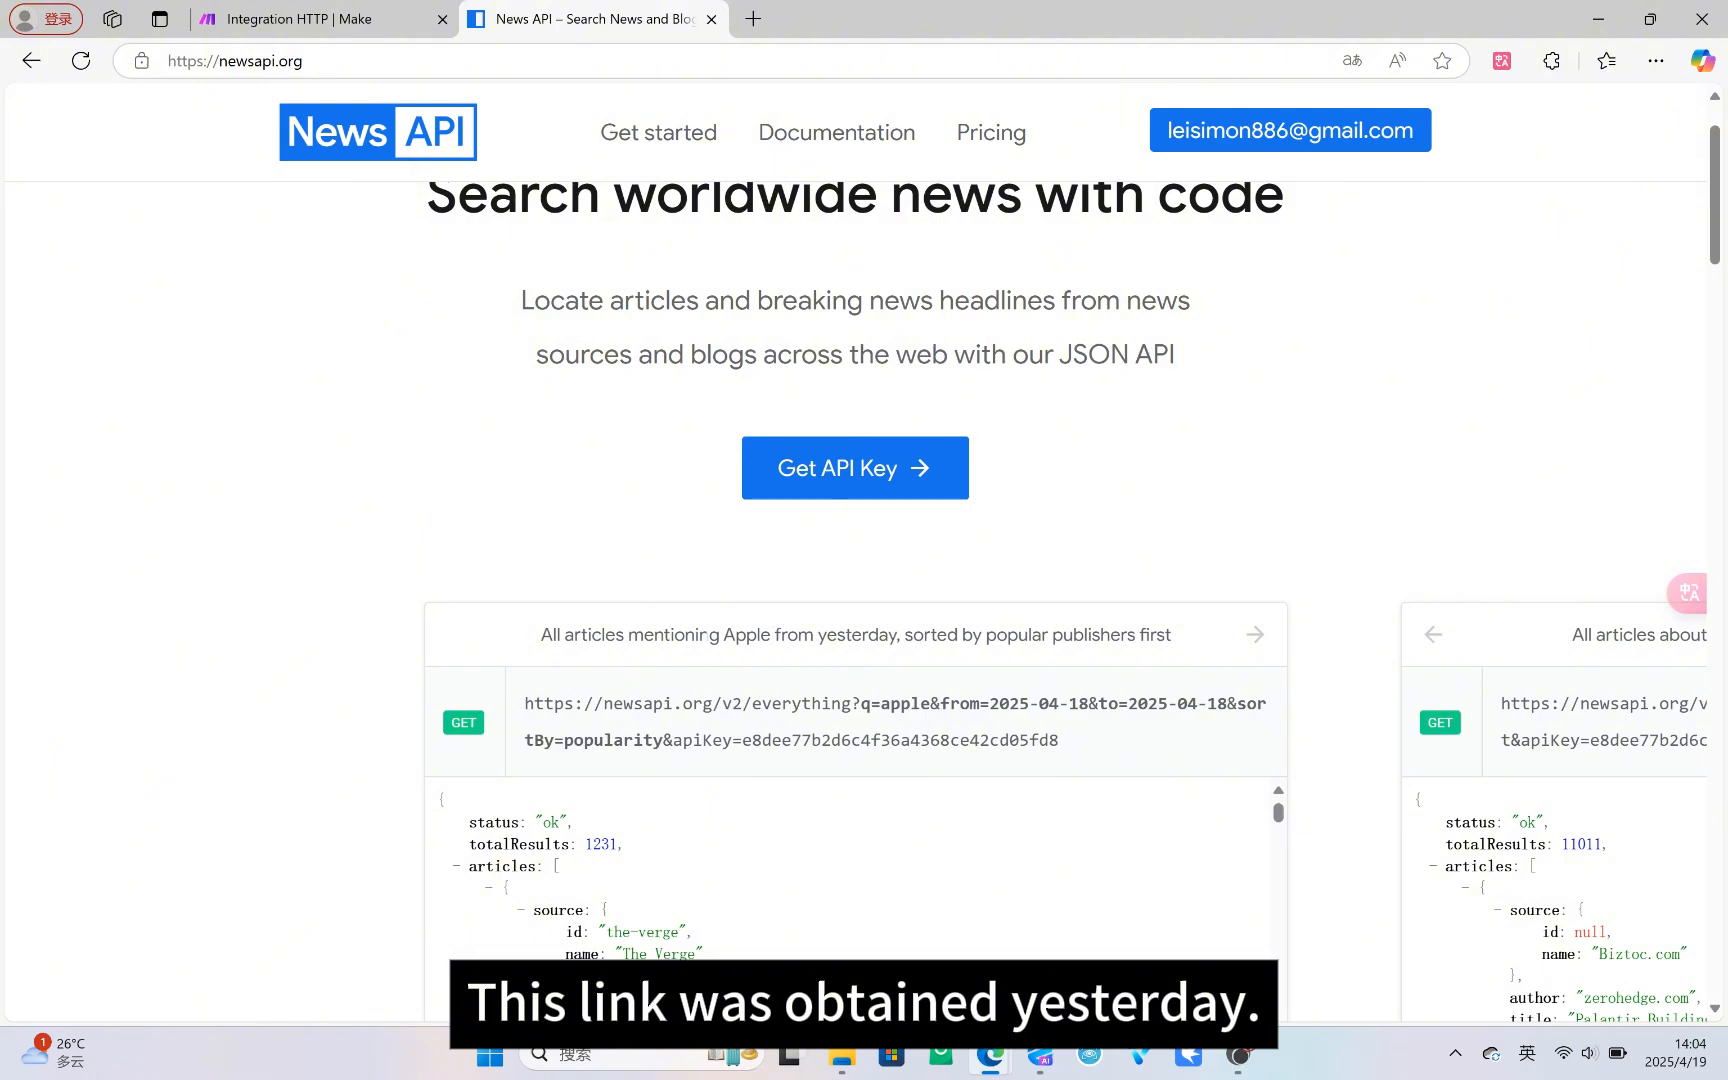
left_click_drag(545, 634, 835, 640)
left_click(993, 640)
left_click_drag(995, 640, 1182, 642)
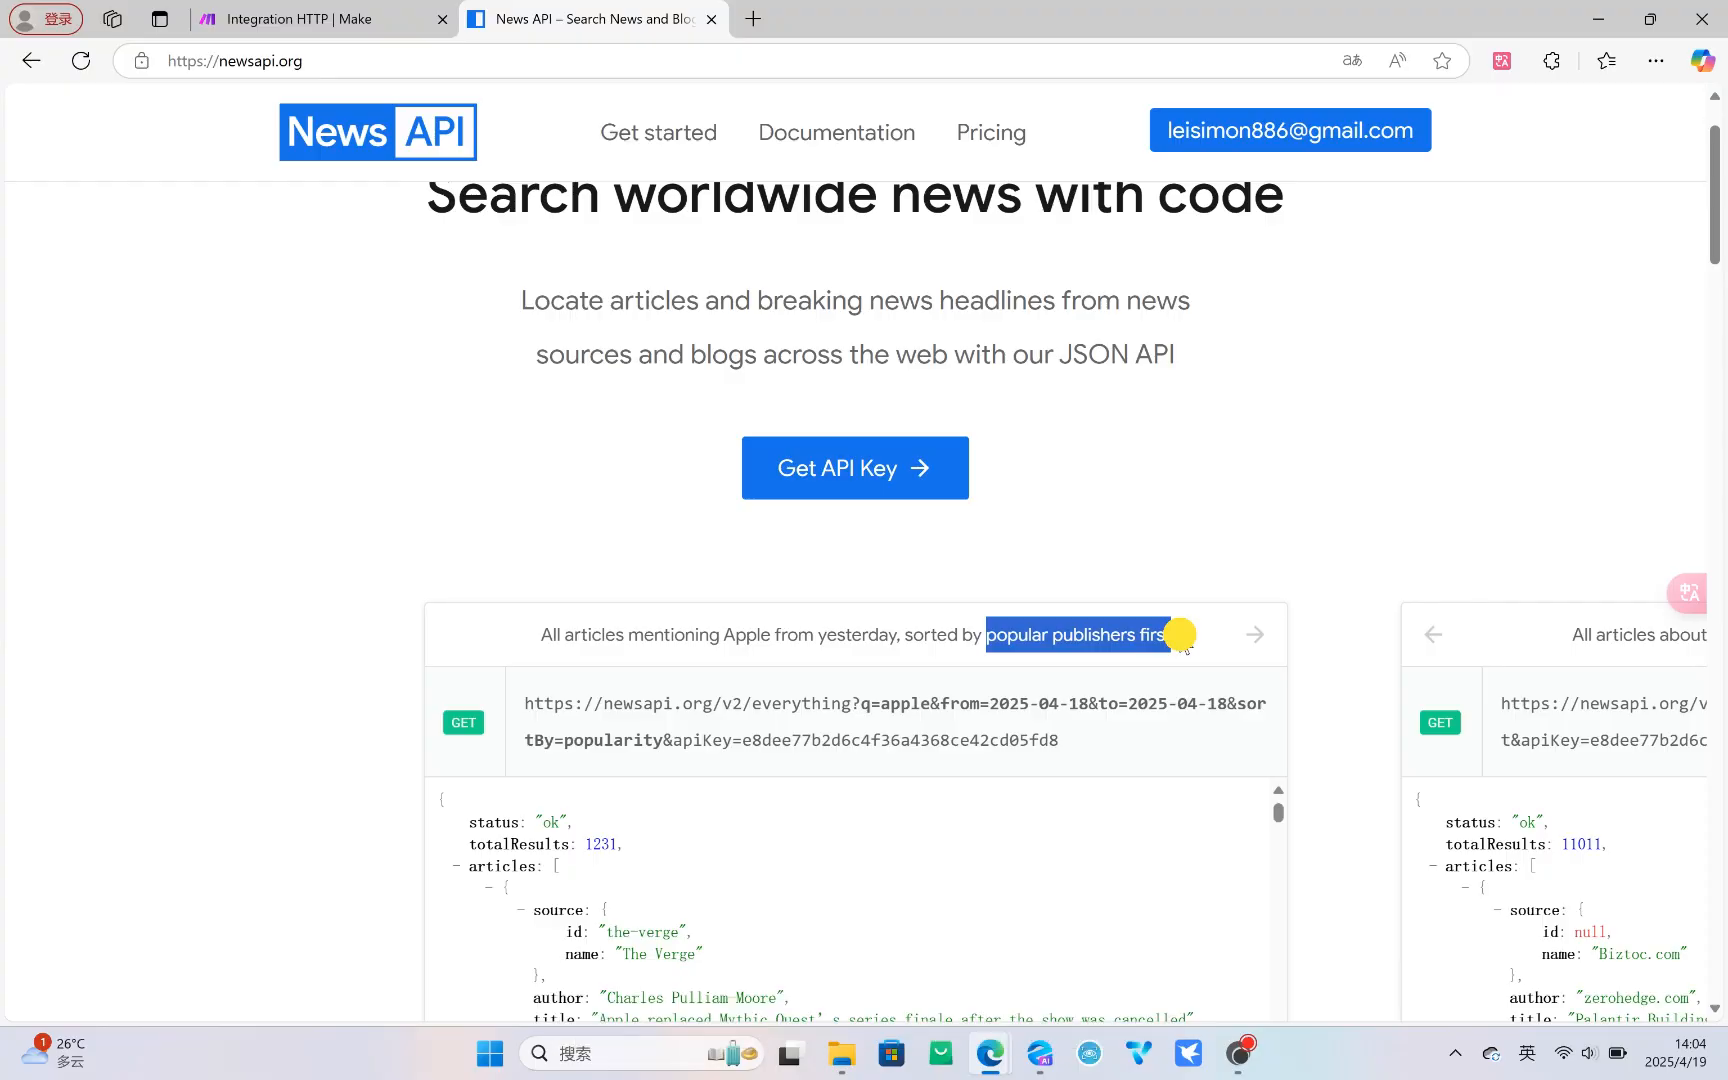
left_click_drag(1182, 640, 1183, 645)
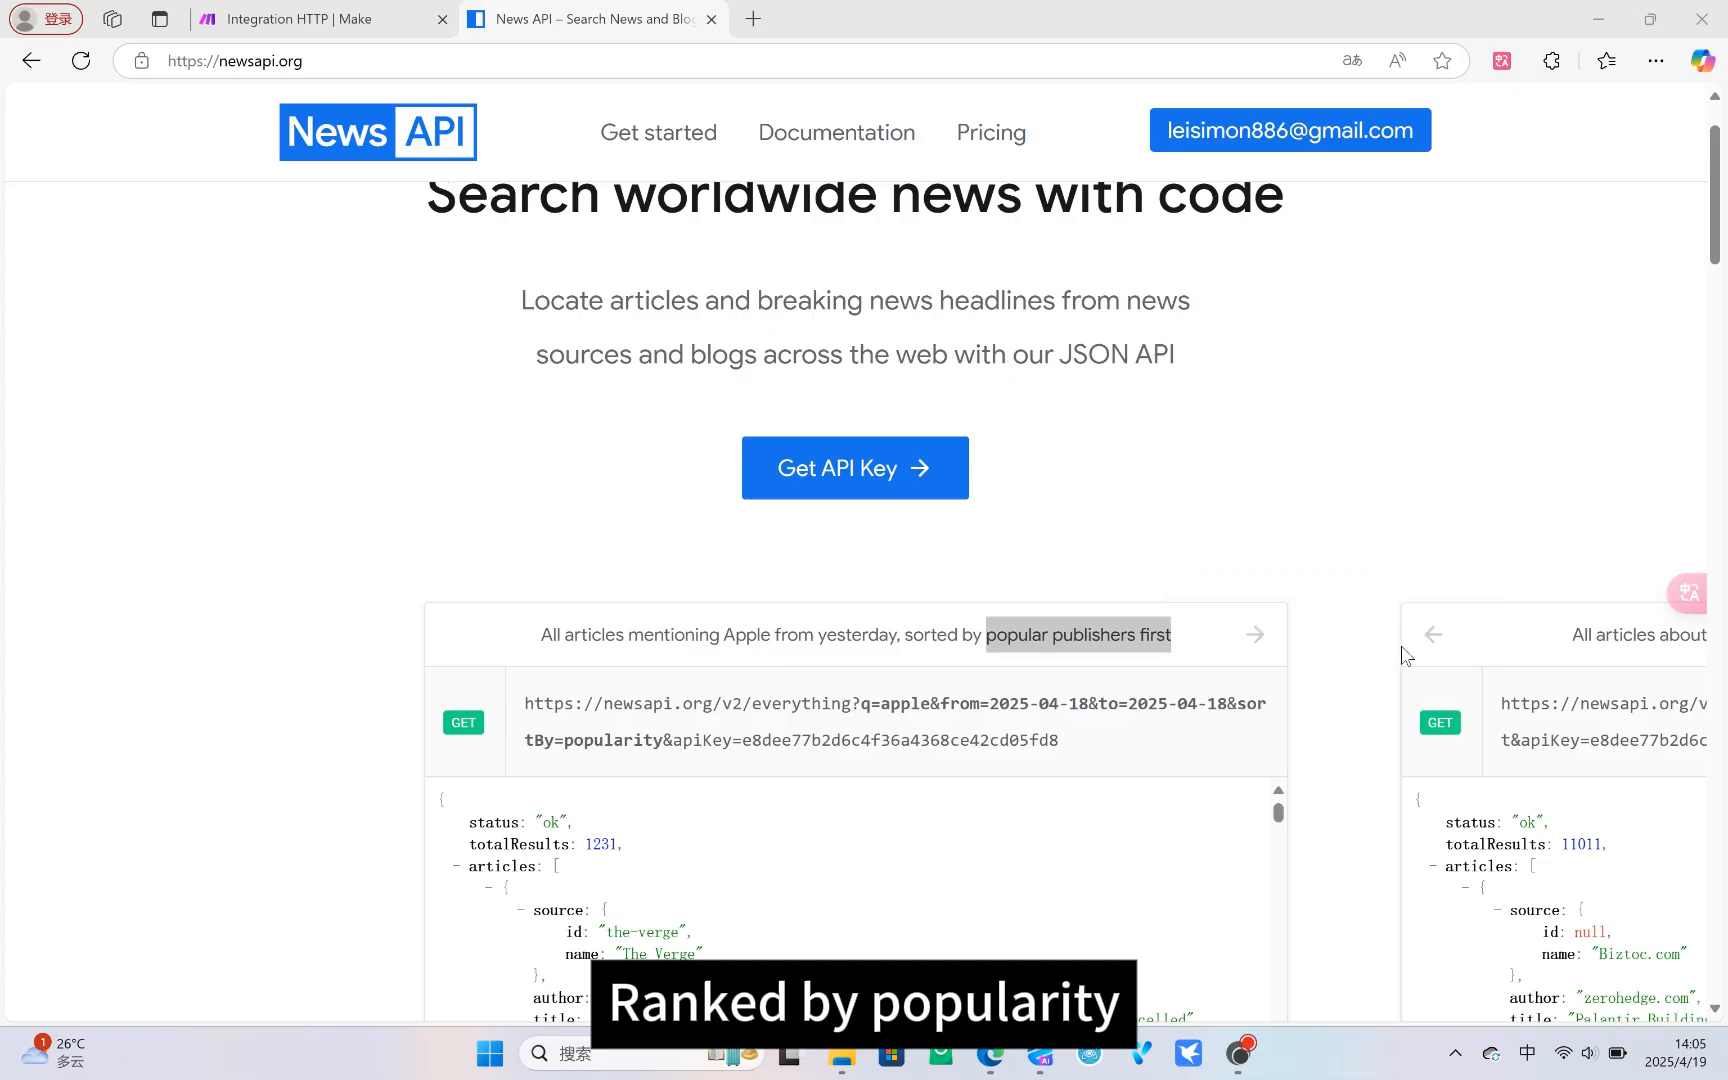
- Bring up the "Top business headlines in the US right now" example and select its full request URL
left_click(1432, 642)
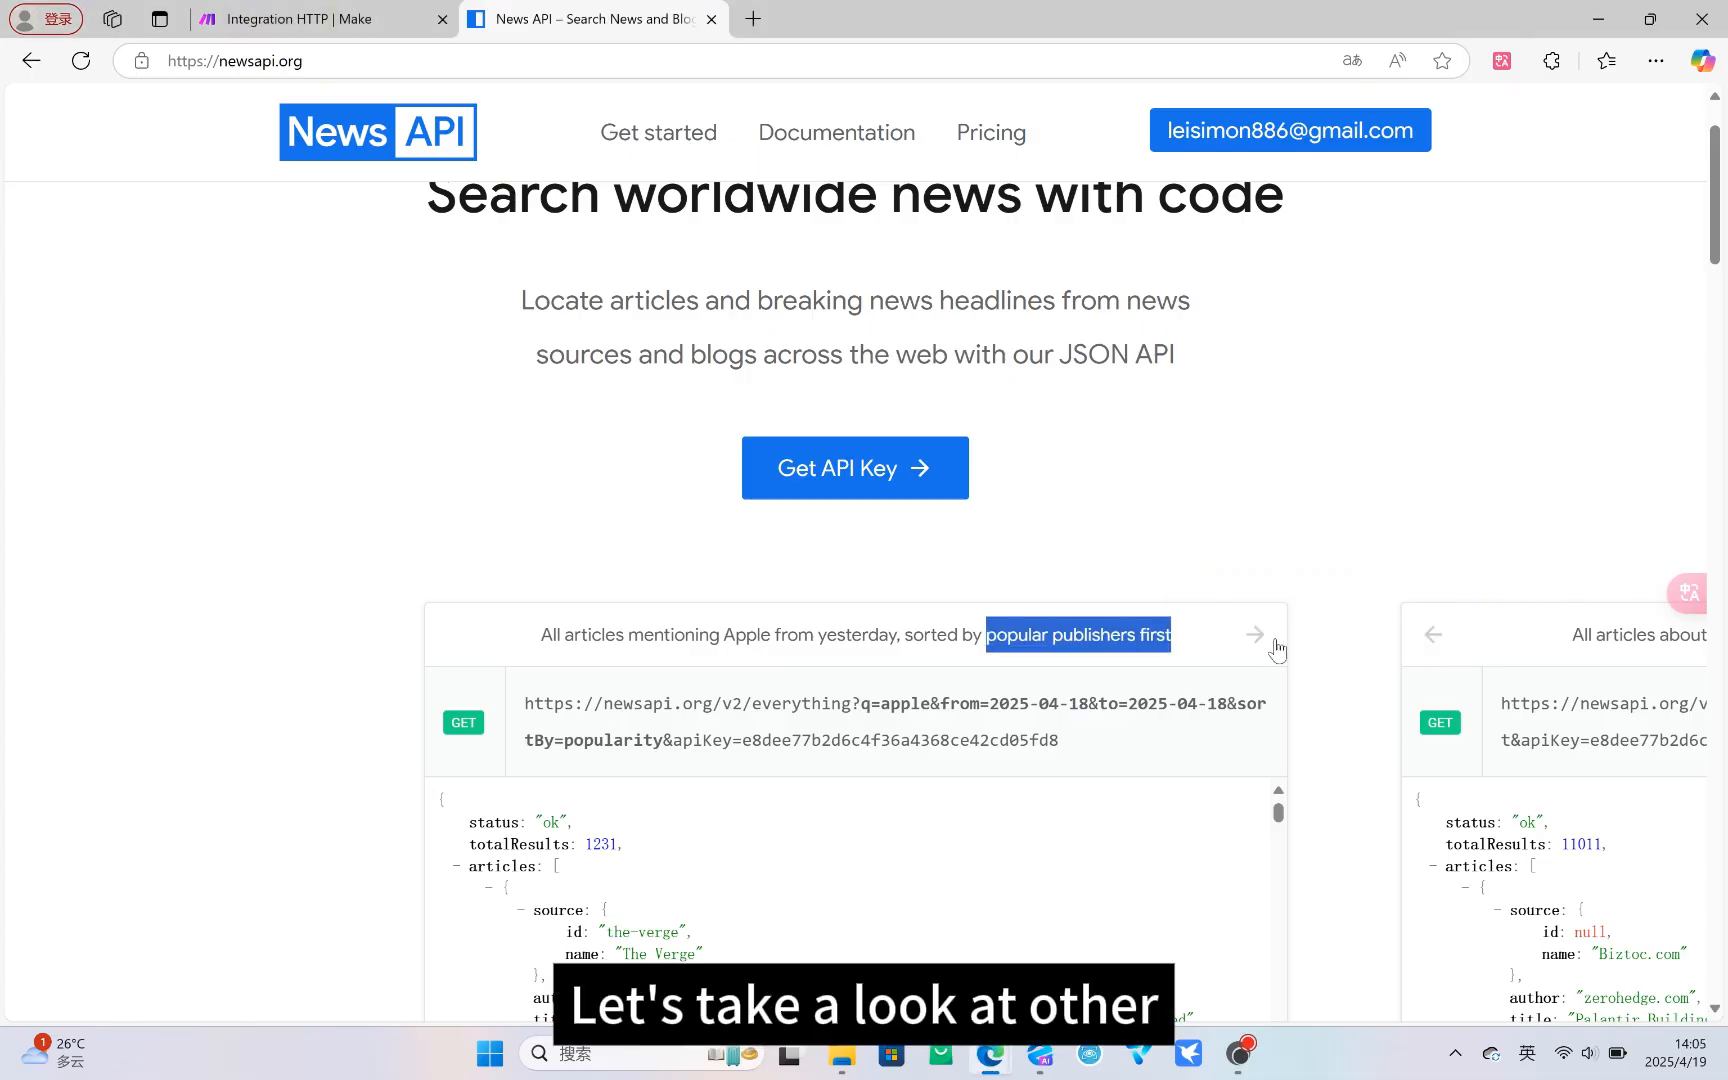
left_click(1256, 640)
left_click(1432, 645)
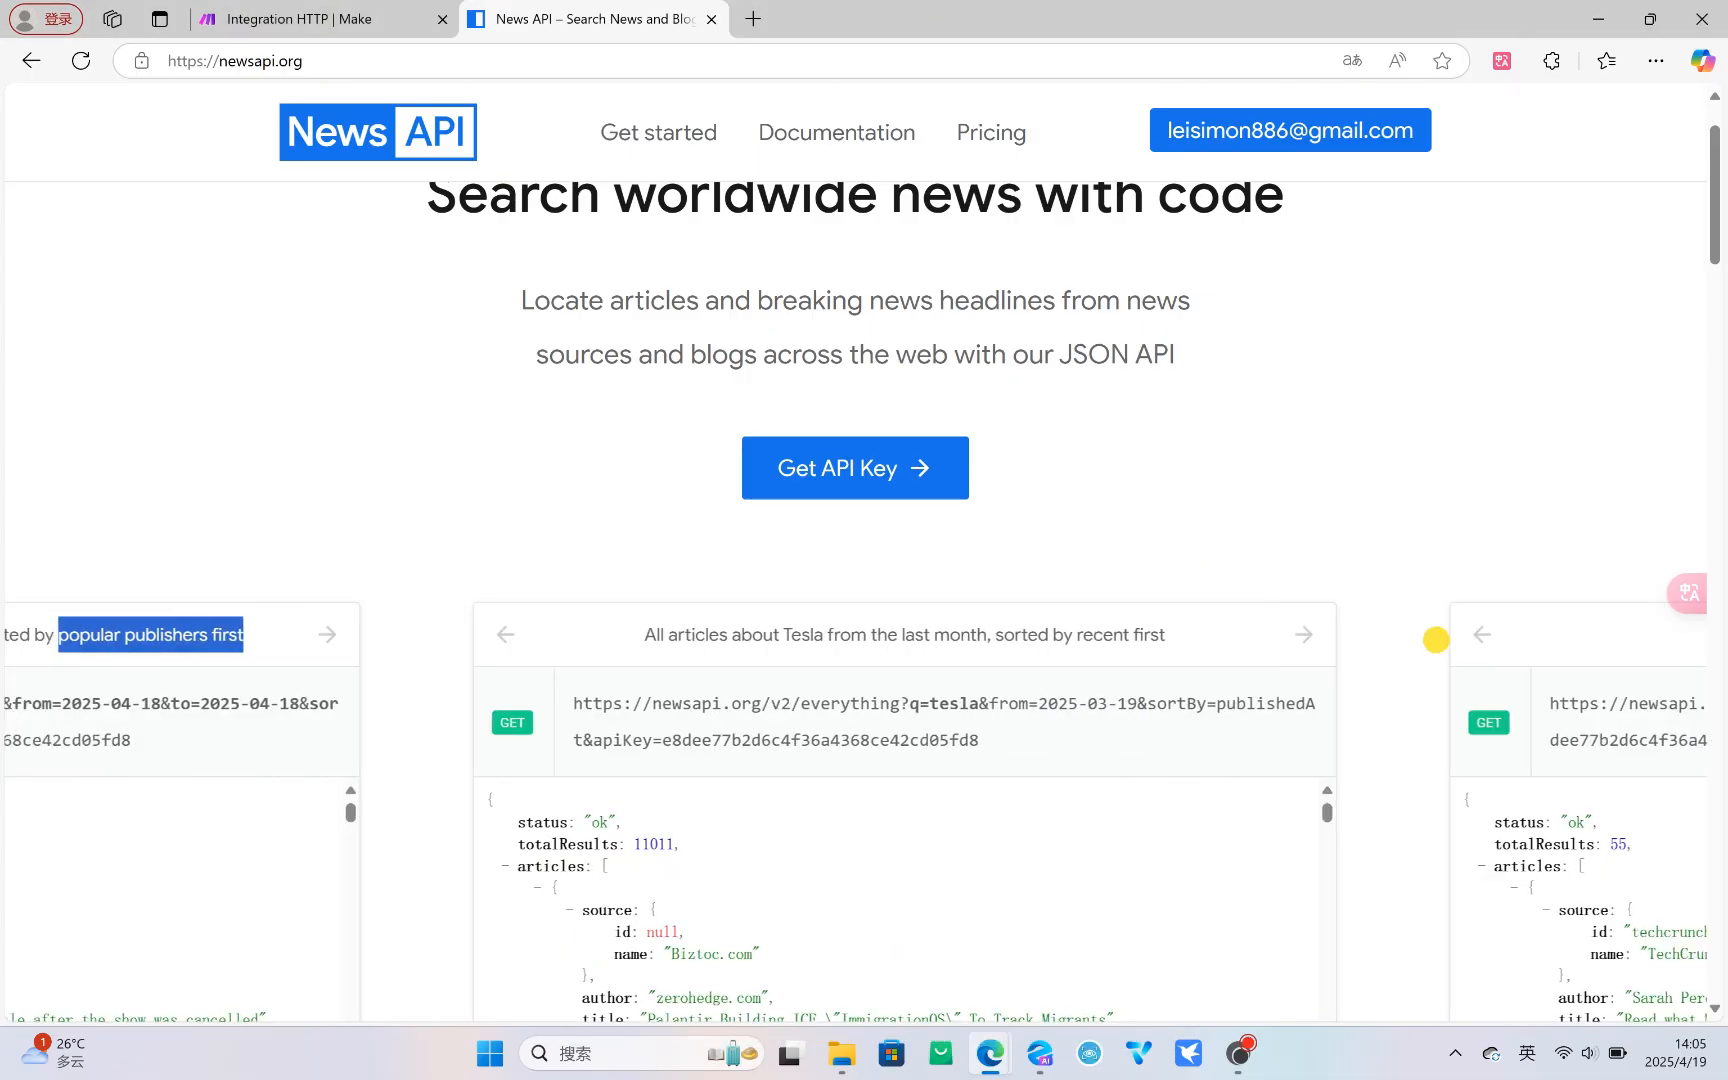
left_click(1422, 638)
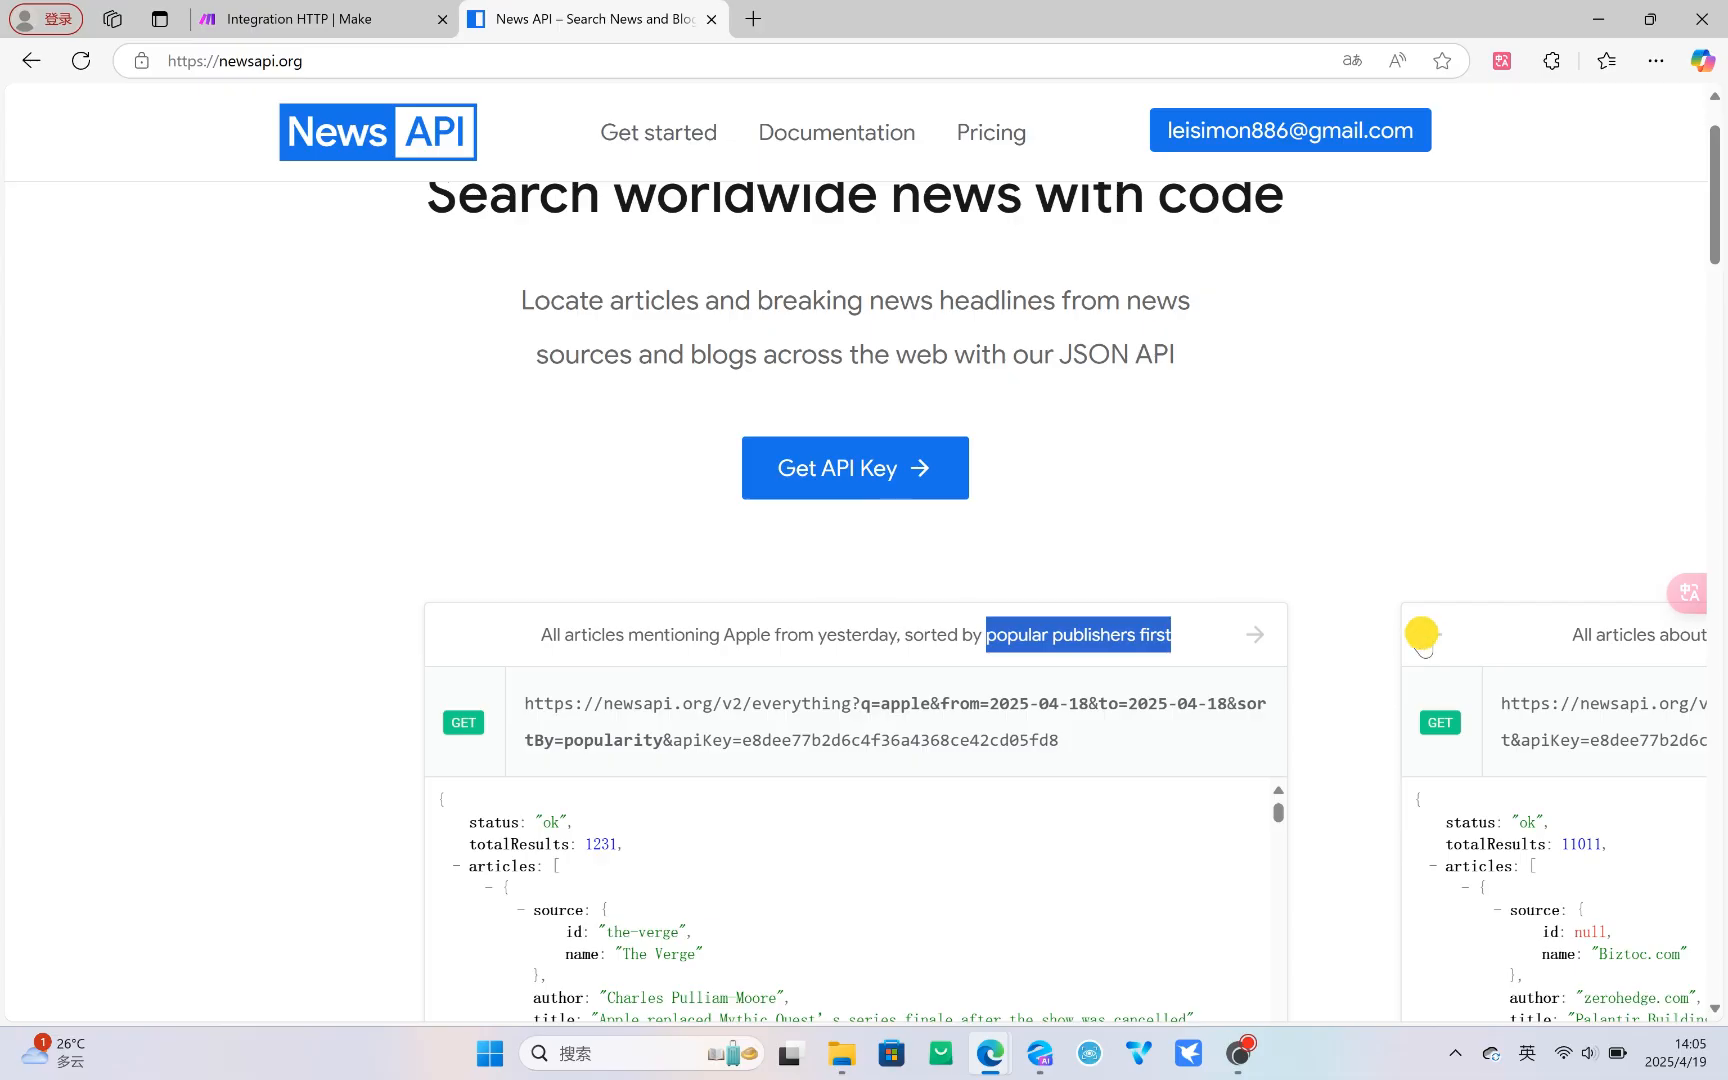
left_click(1256, 640)
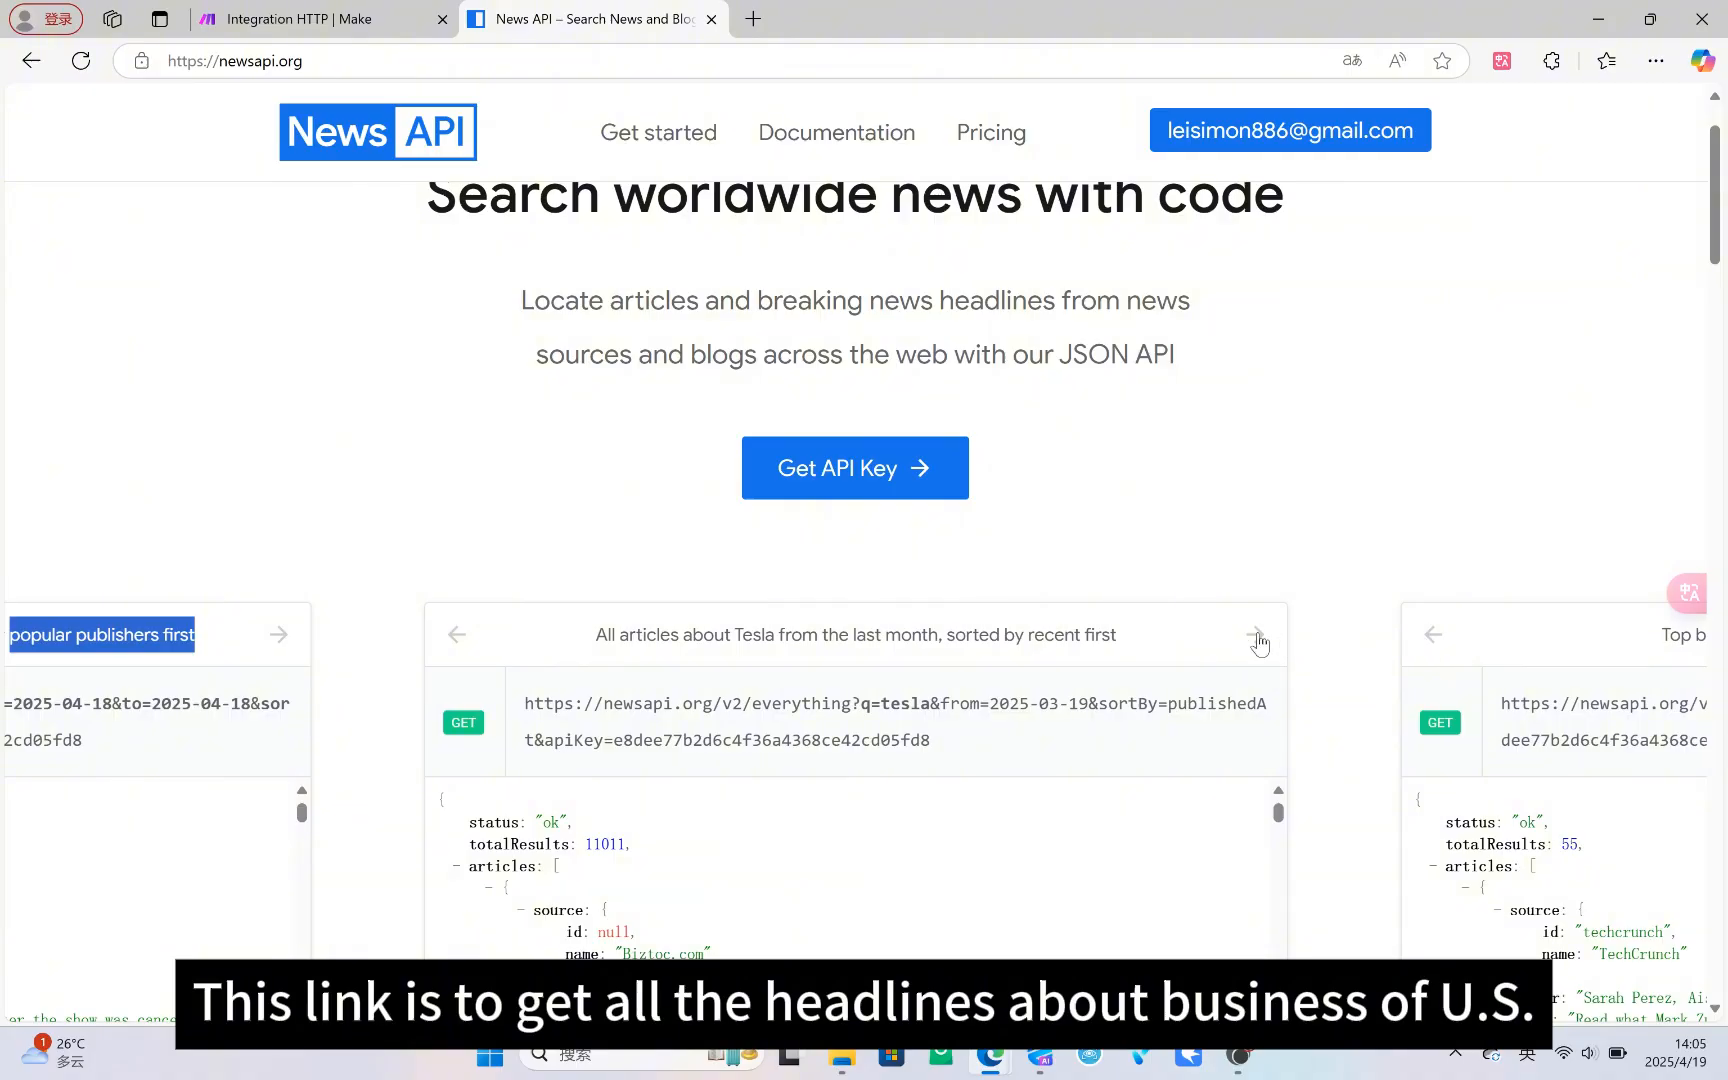
left_click(1256, 638)
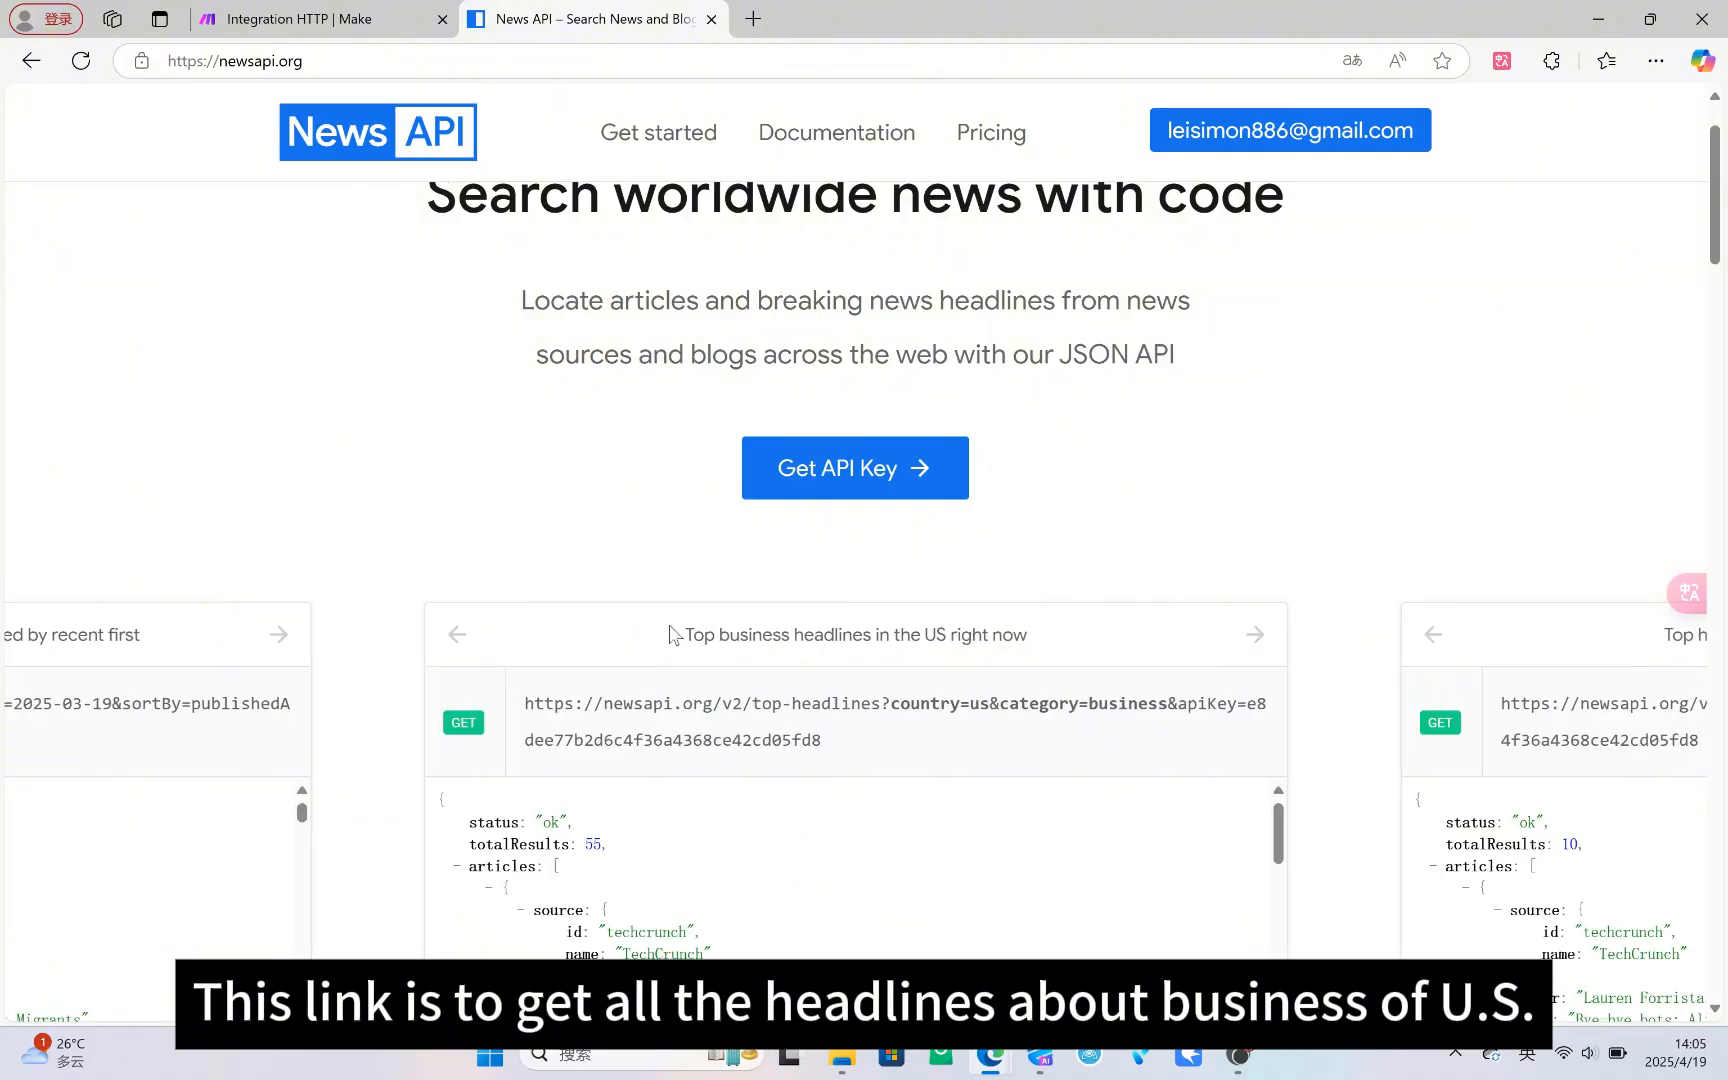
left_click_drag(958, 750, 565, 680)
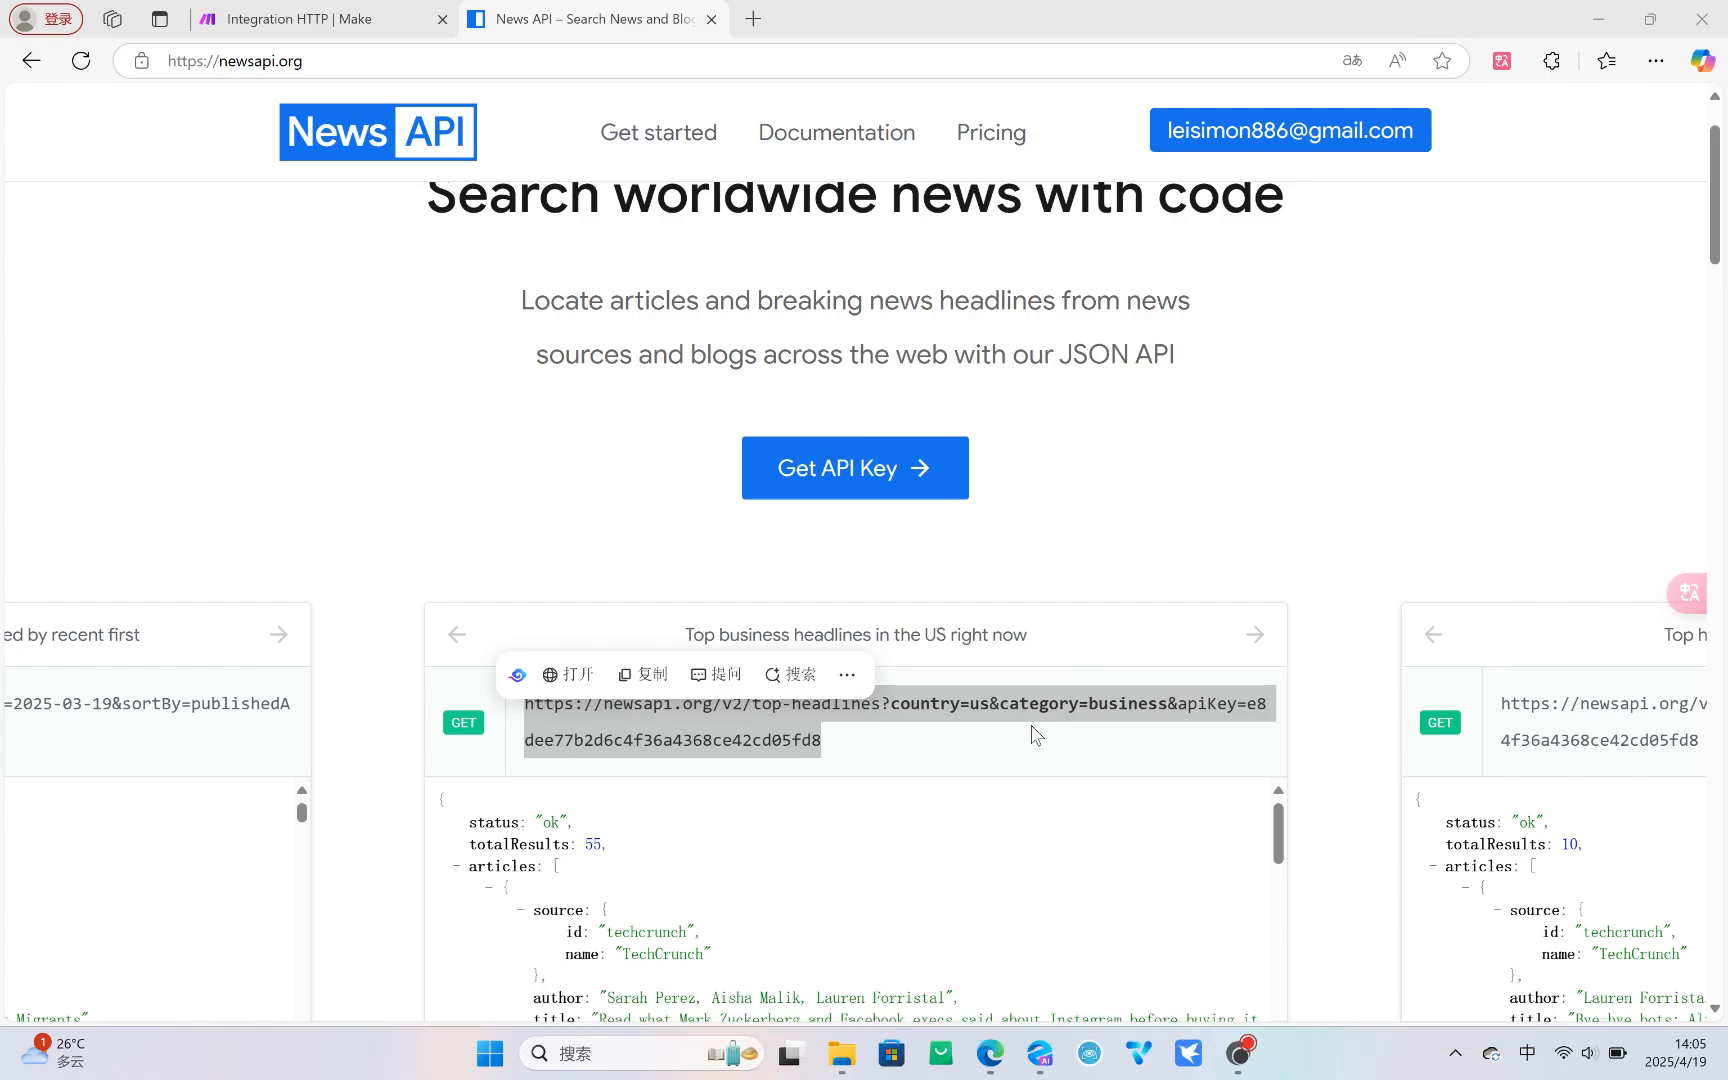
- Copy the full request URL of the US business headlines example, including its API key, into the URL field of the Make HTTP module
left_click(956, 756)
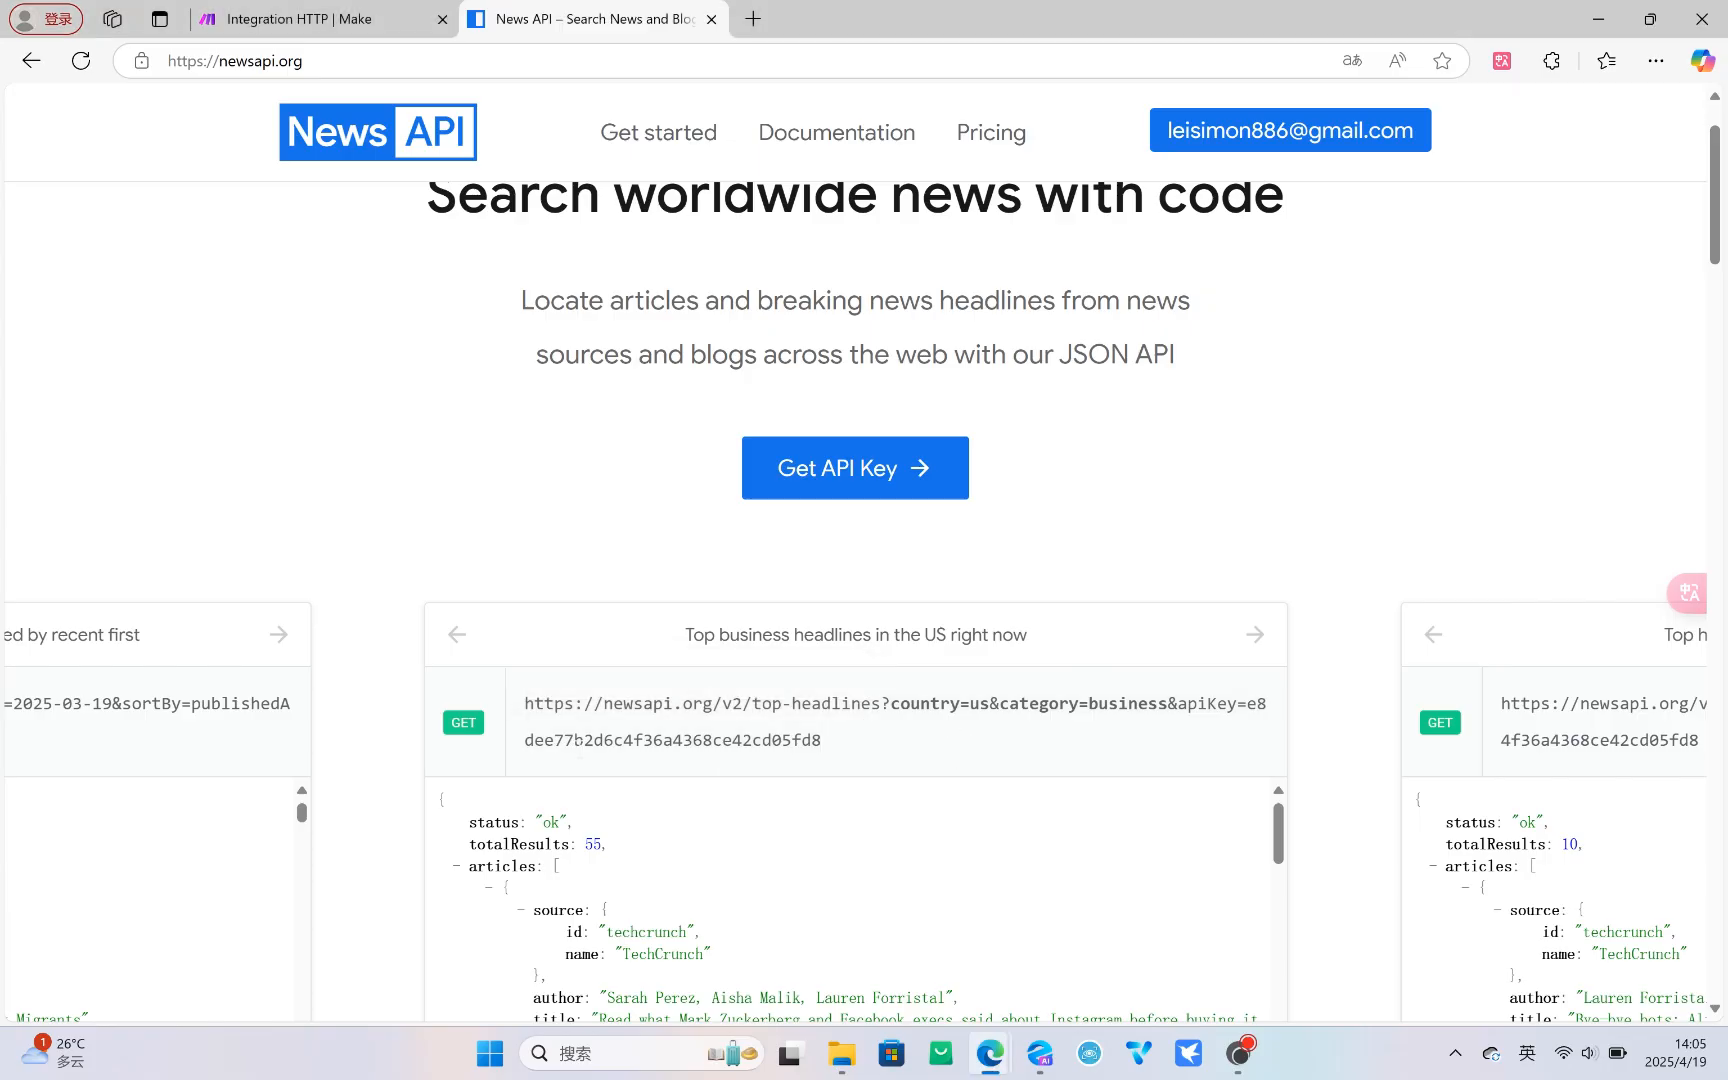
left_click_drag(882, 762, 501, 687)
key("ctrl+c")
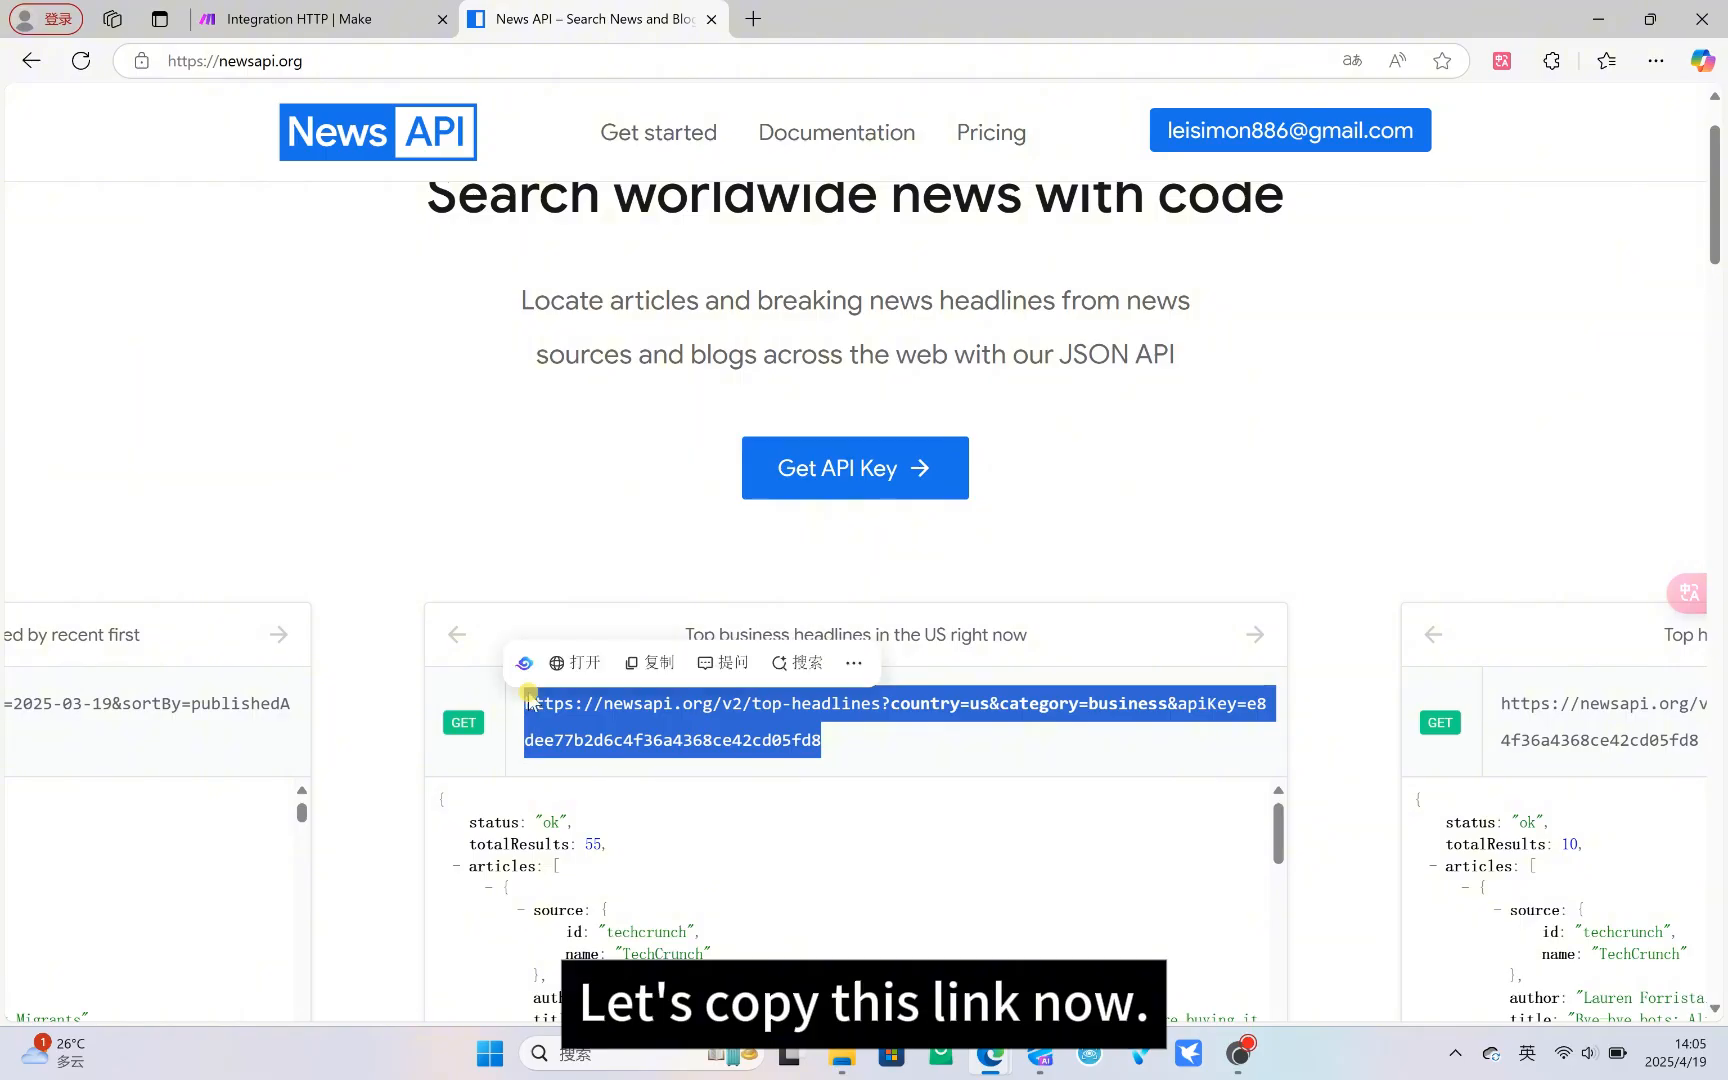
left_click(643, 663)
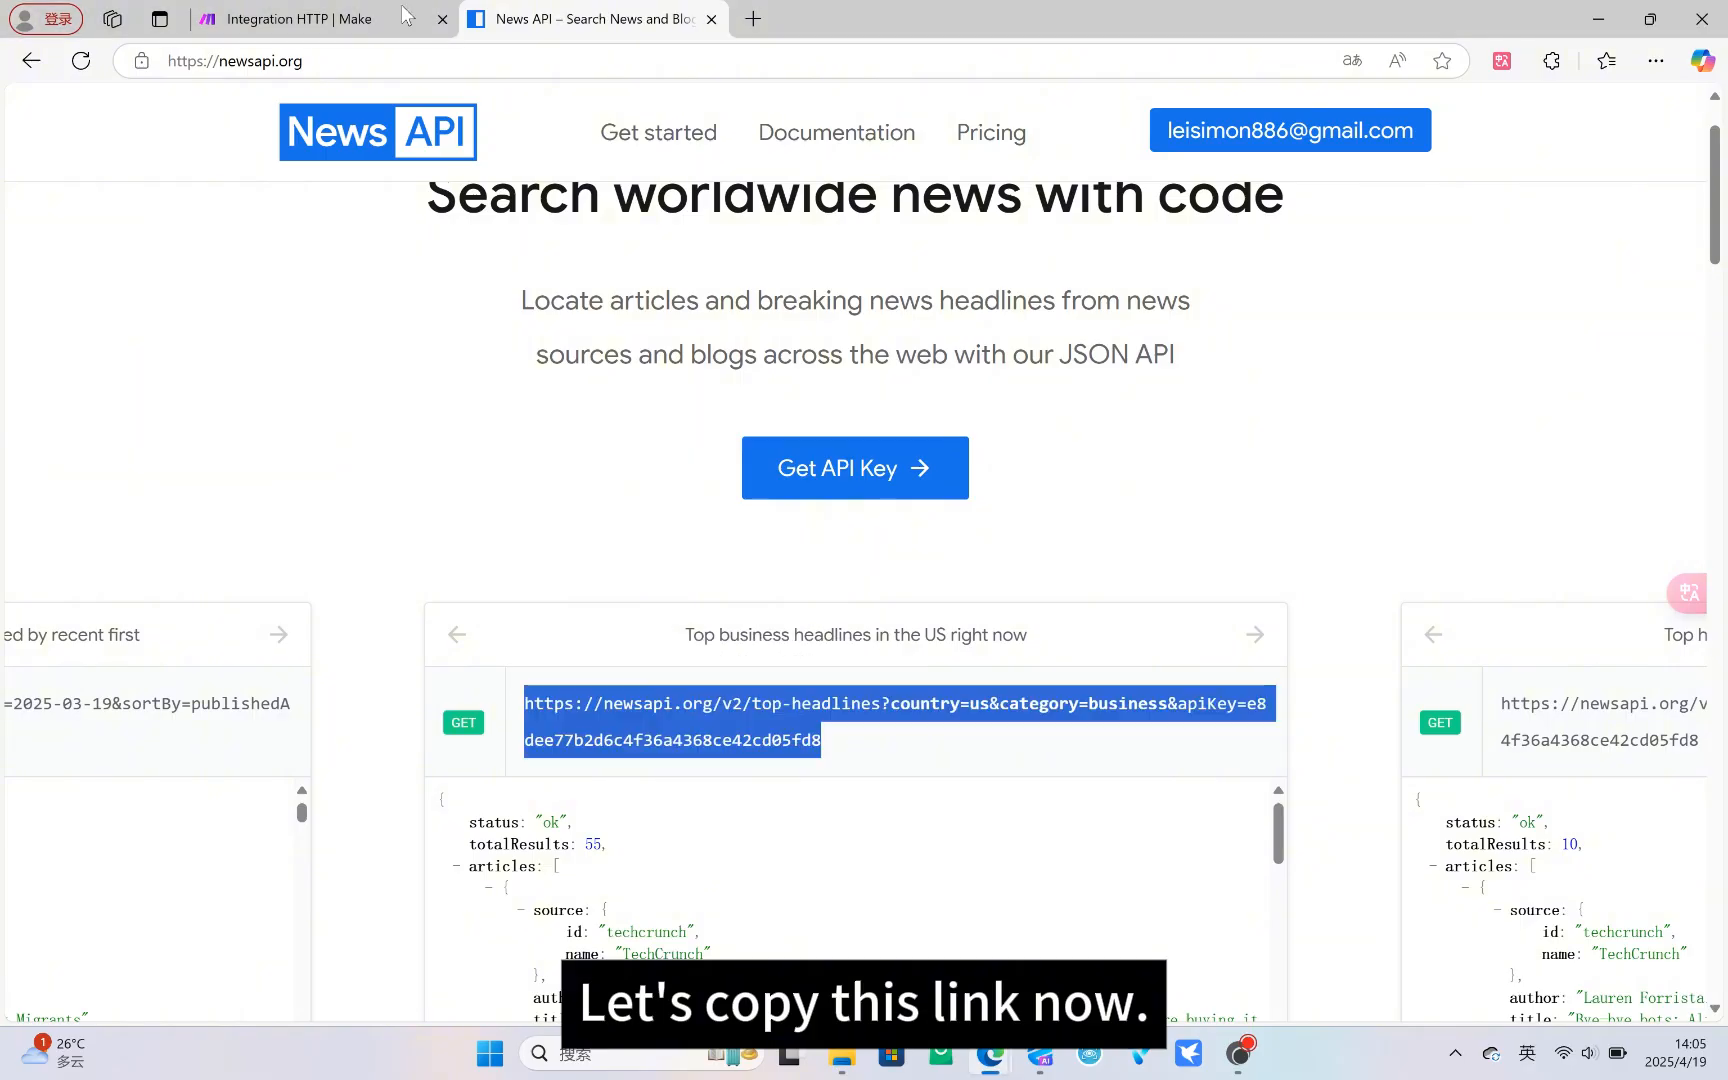
left_click(265, 19)
left_click(1169, 292)
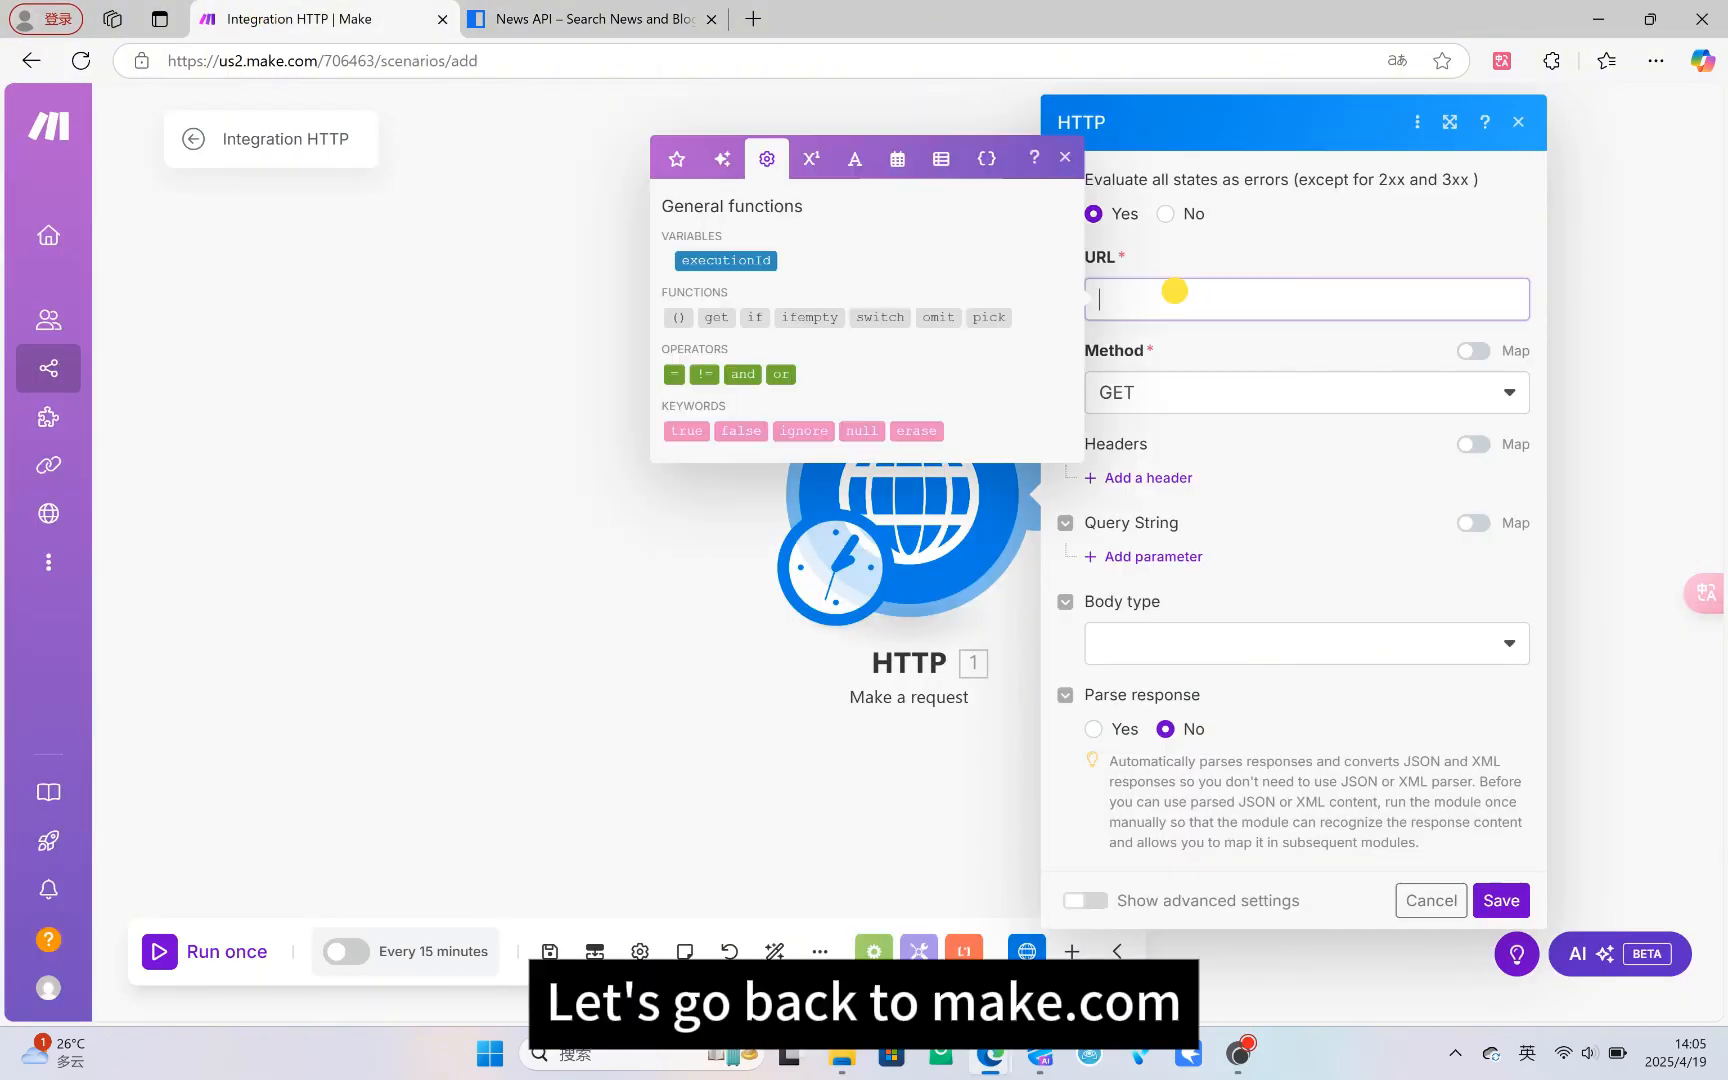
right_click(1174, 291)
left_click(1219, 518)
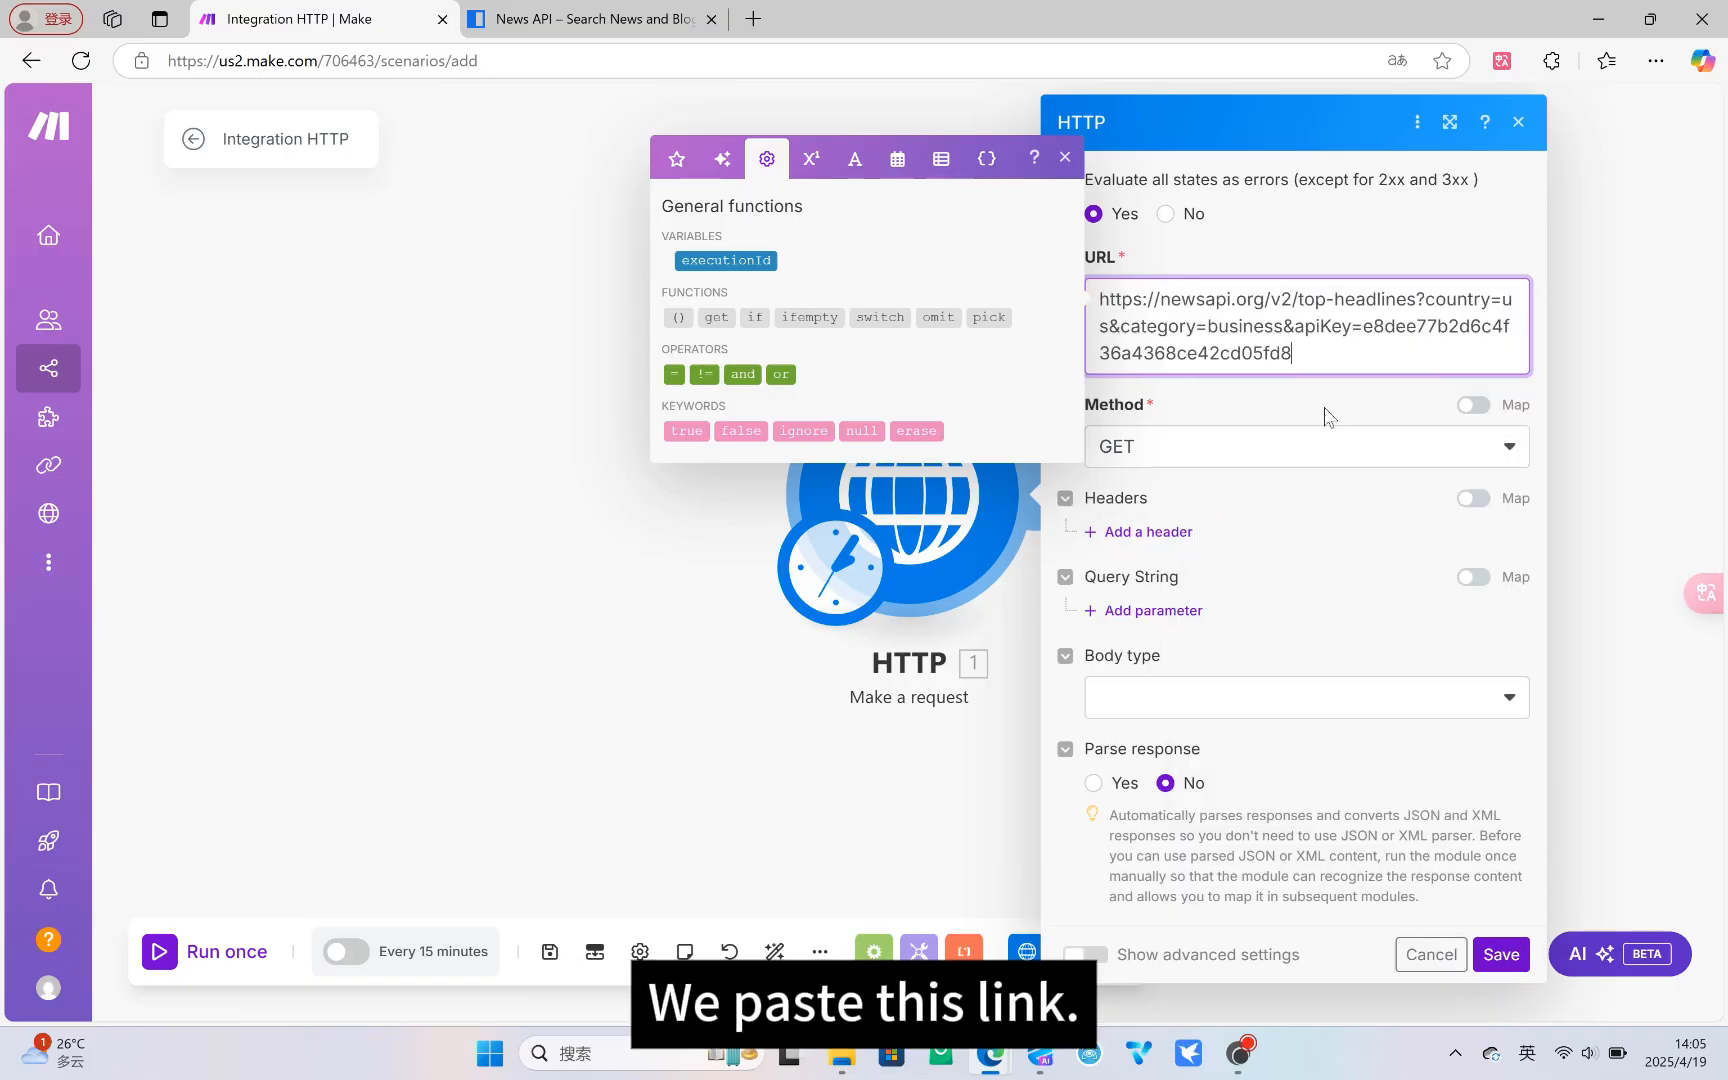
- Check the request method of the business headlines example on News API, then save the HTTP module's settings in Make
left_click(580, 19)
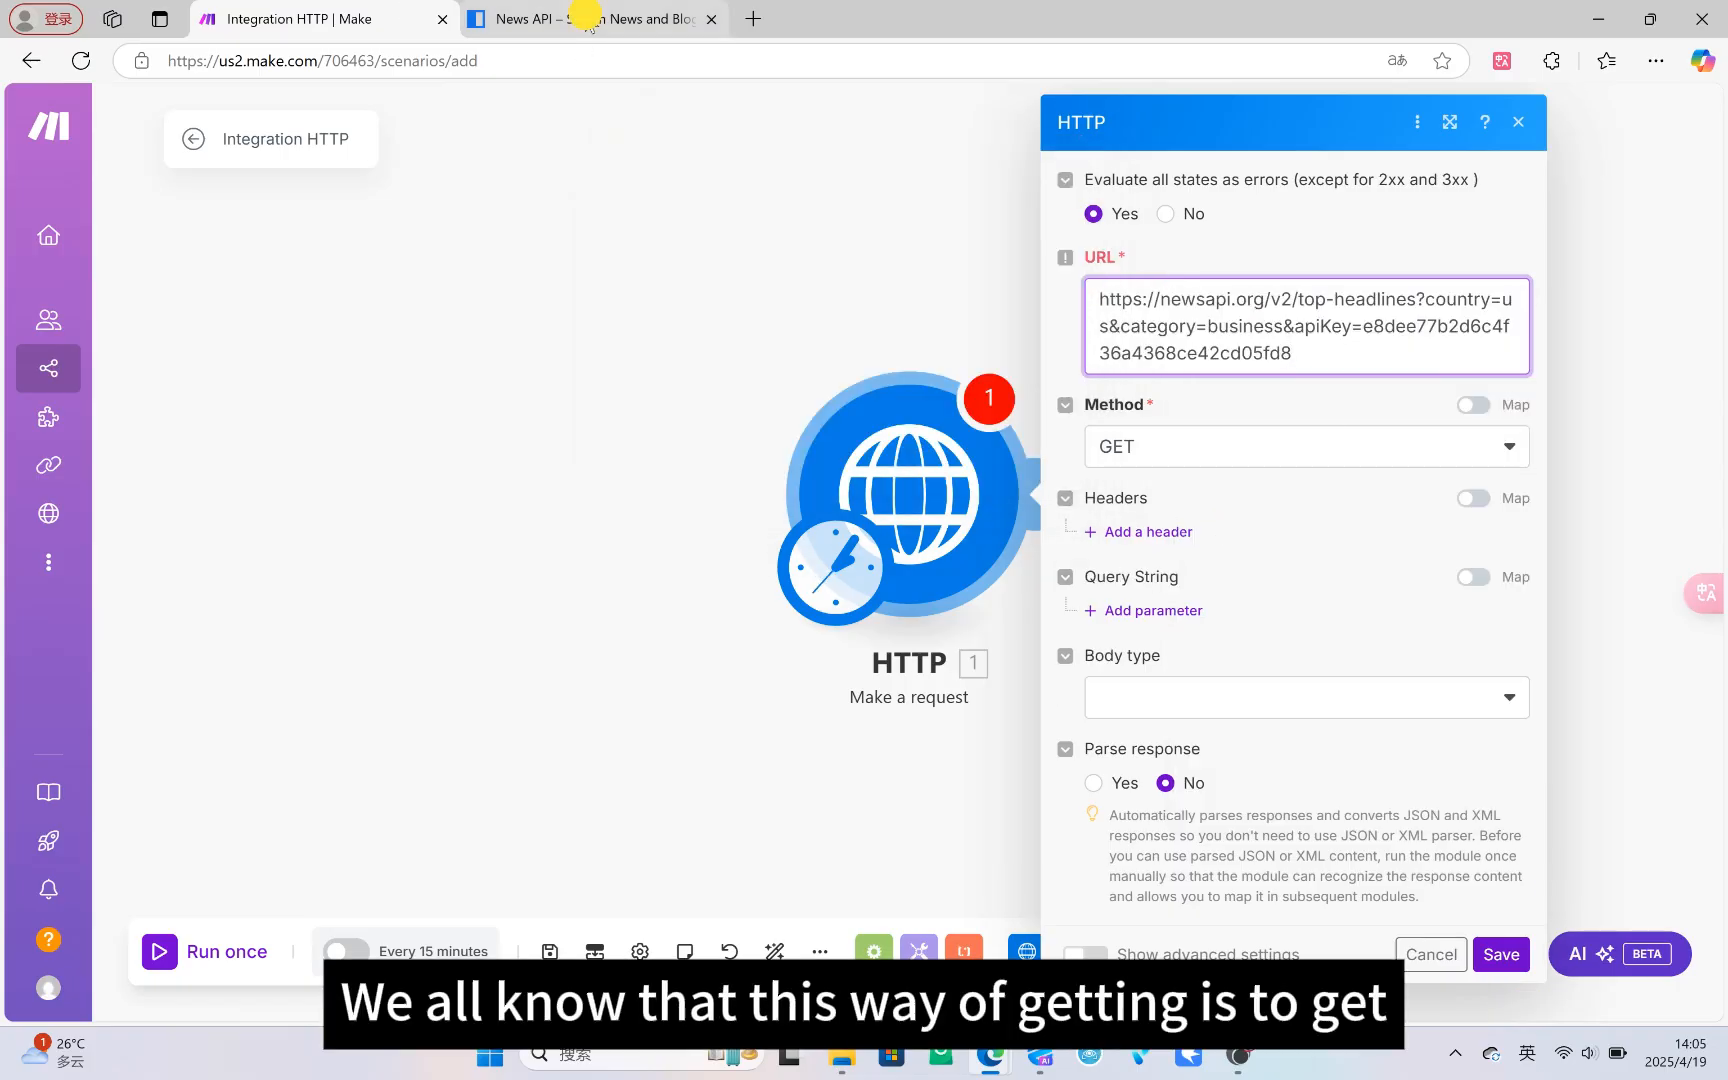
left_click(466, 720)
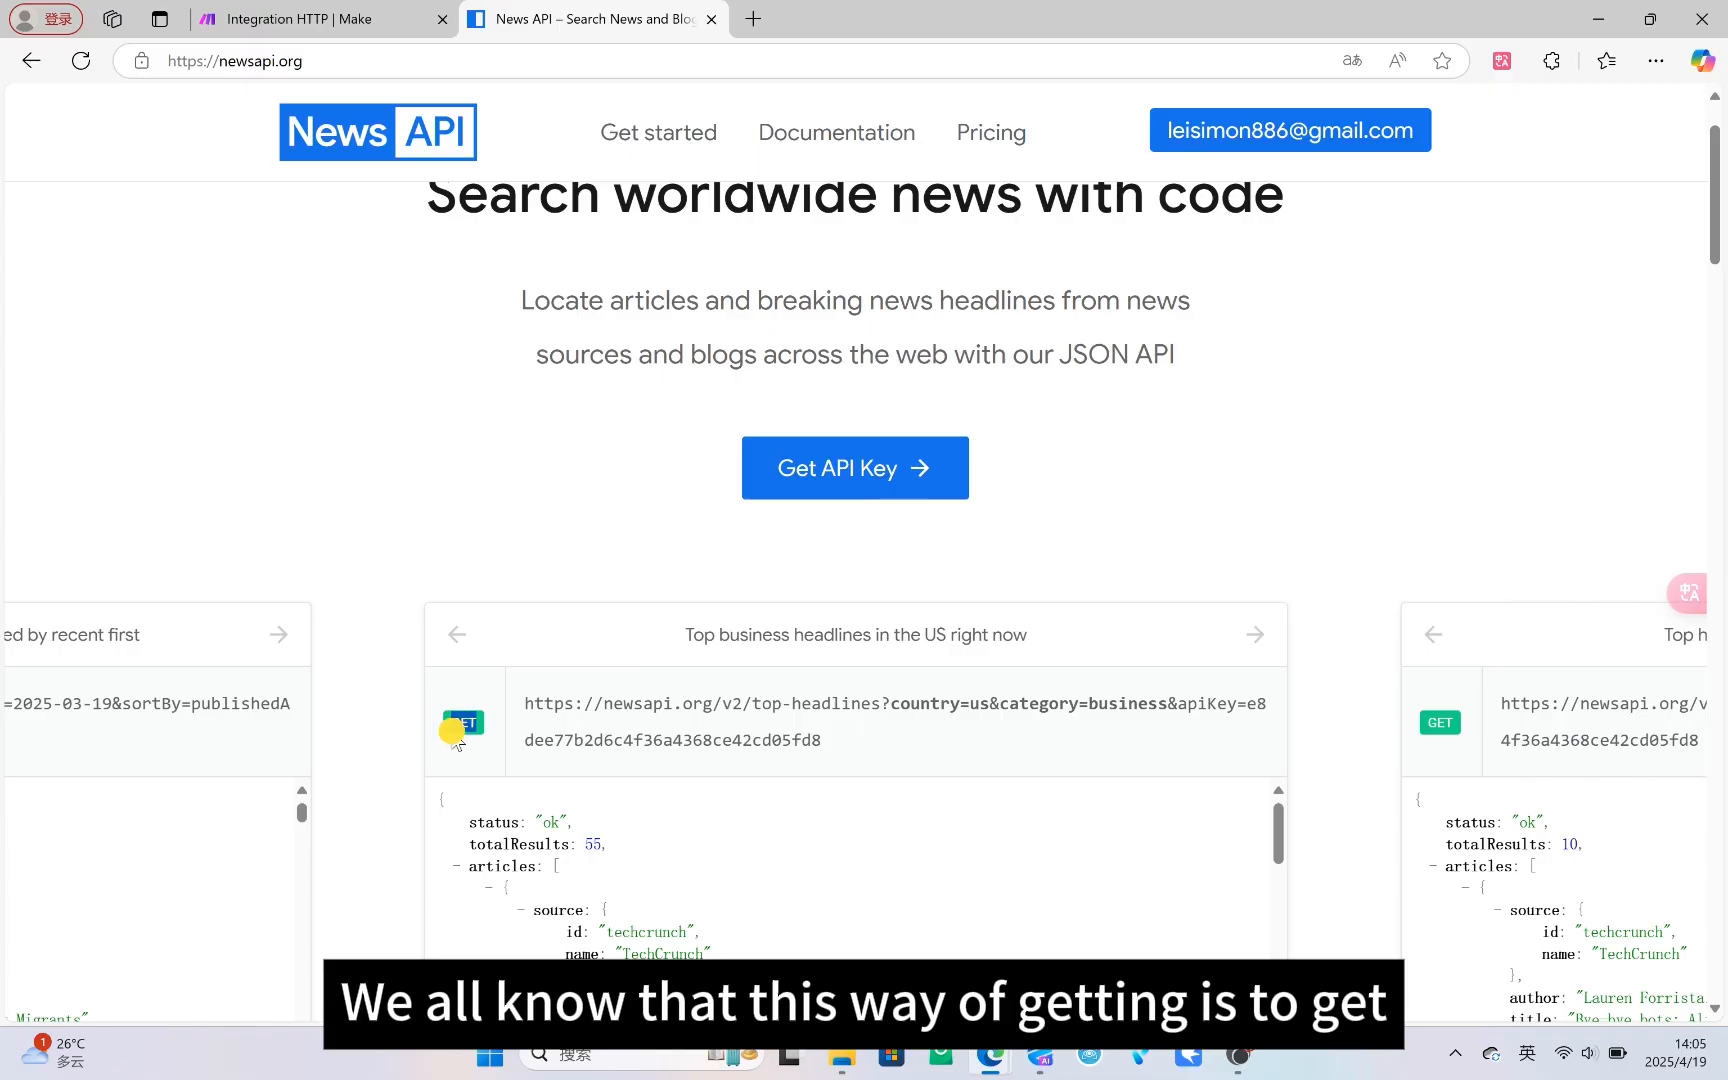
left_click(352, 12)
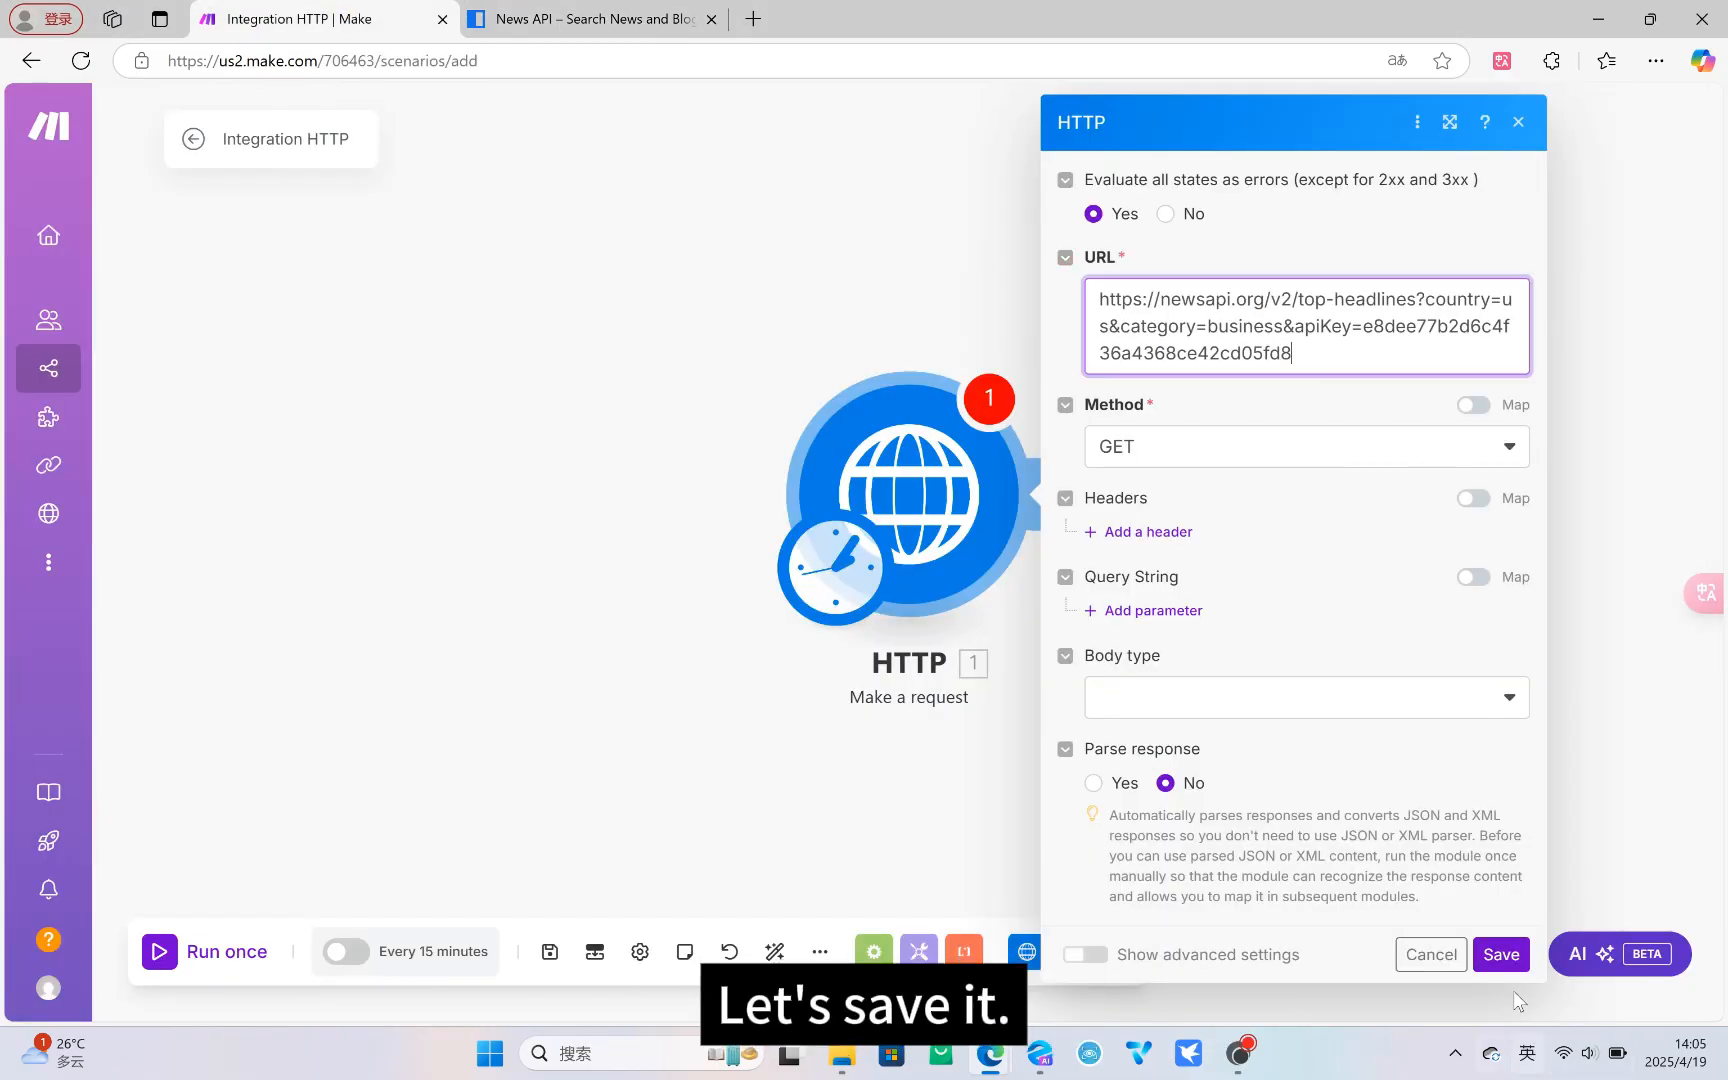
left_click(1503, 956)
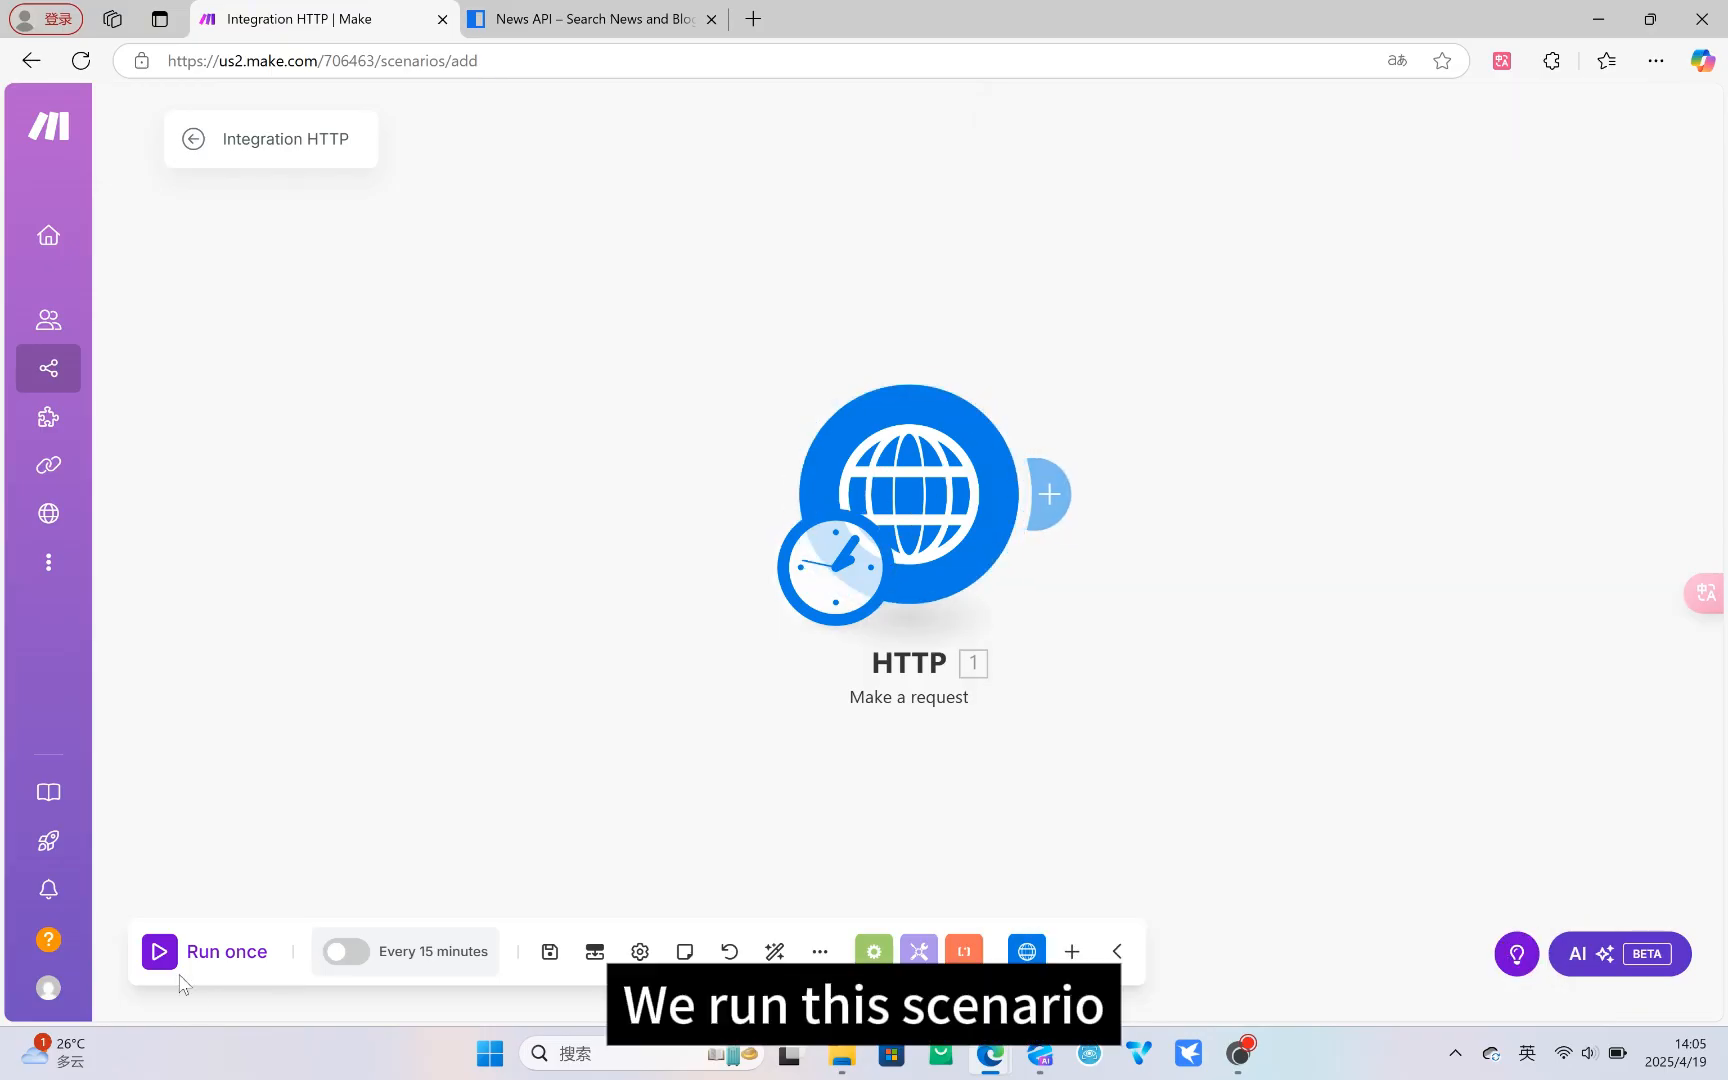
- Run the scenario once and read through the raw Data text in the HTTP module's output
left_click(159, 951)
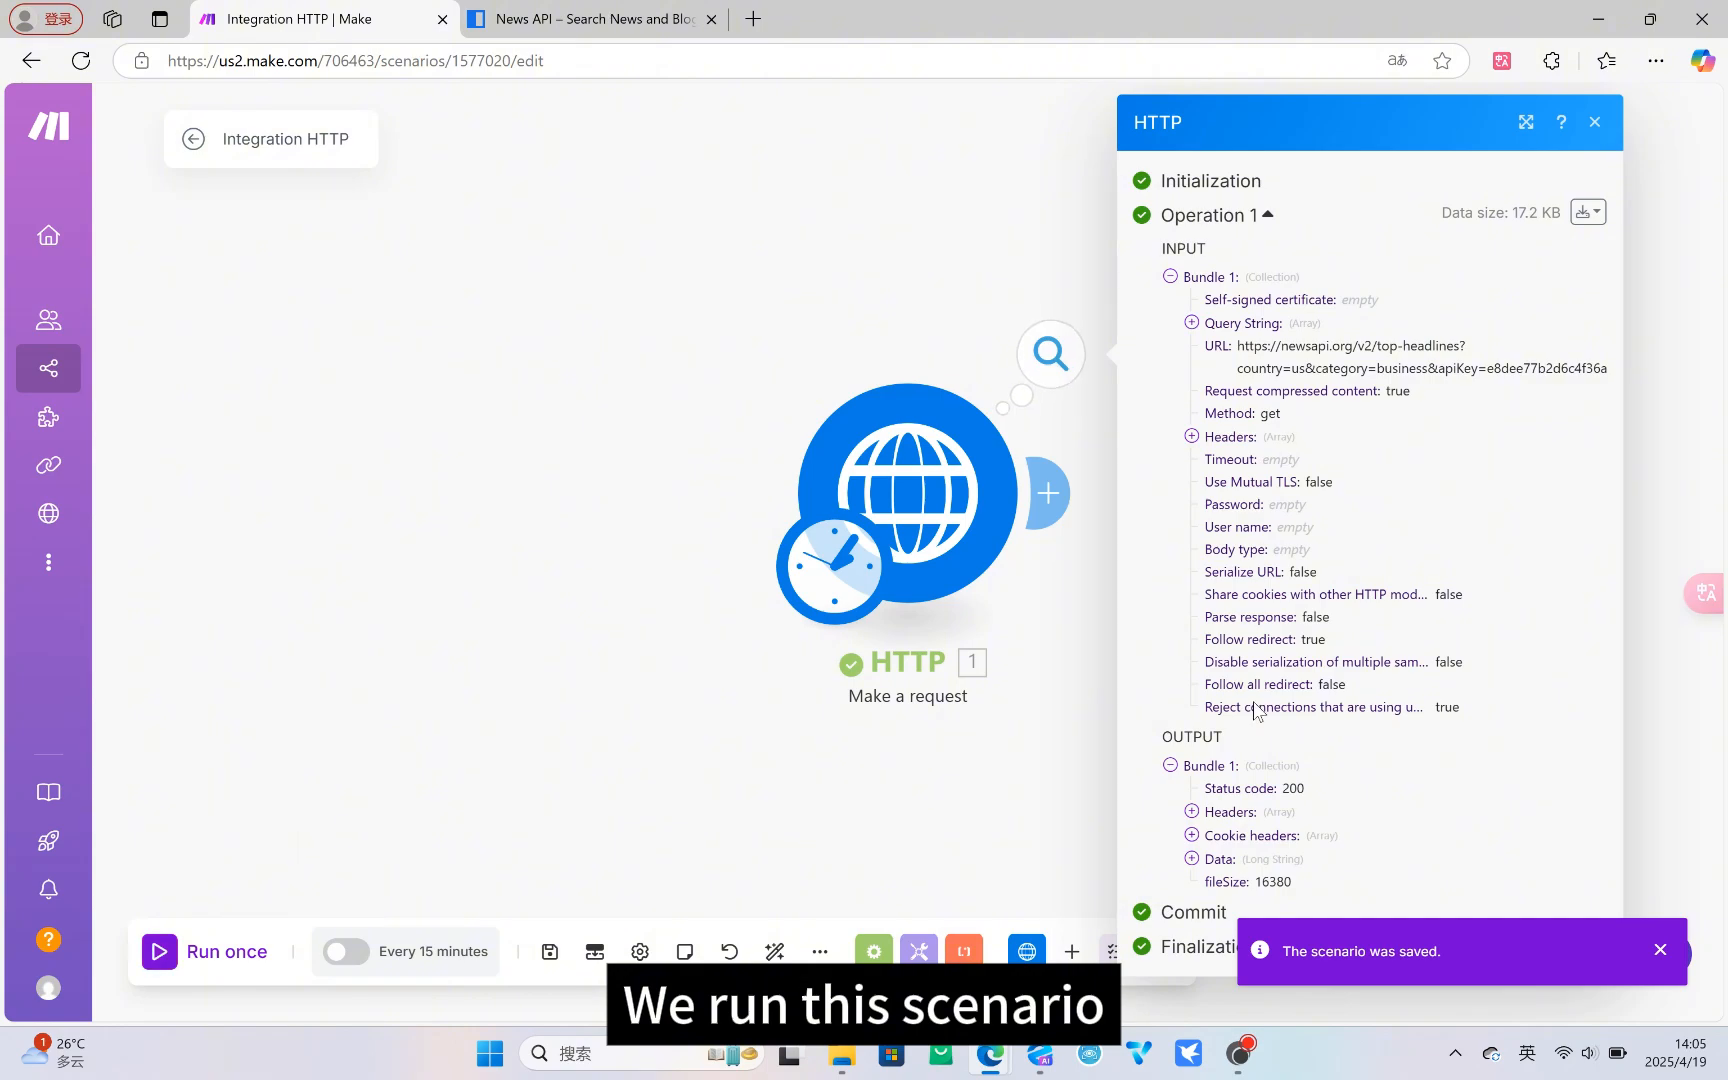
left_click(1191, 858)
scroll(1383, 830, "down", 15)
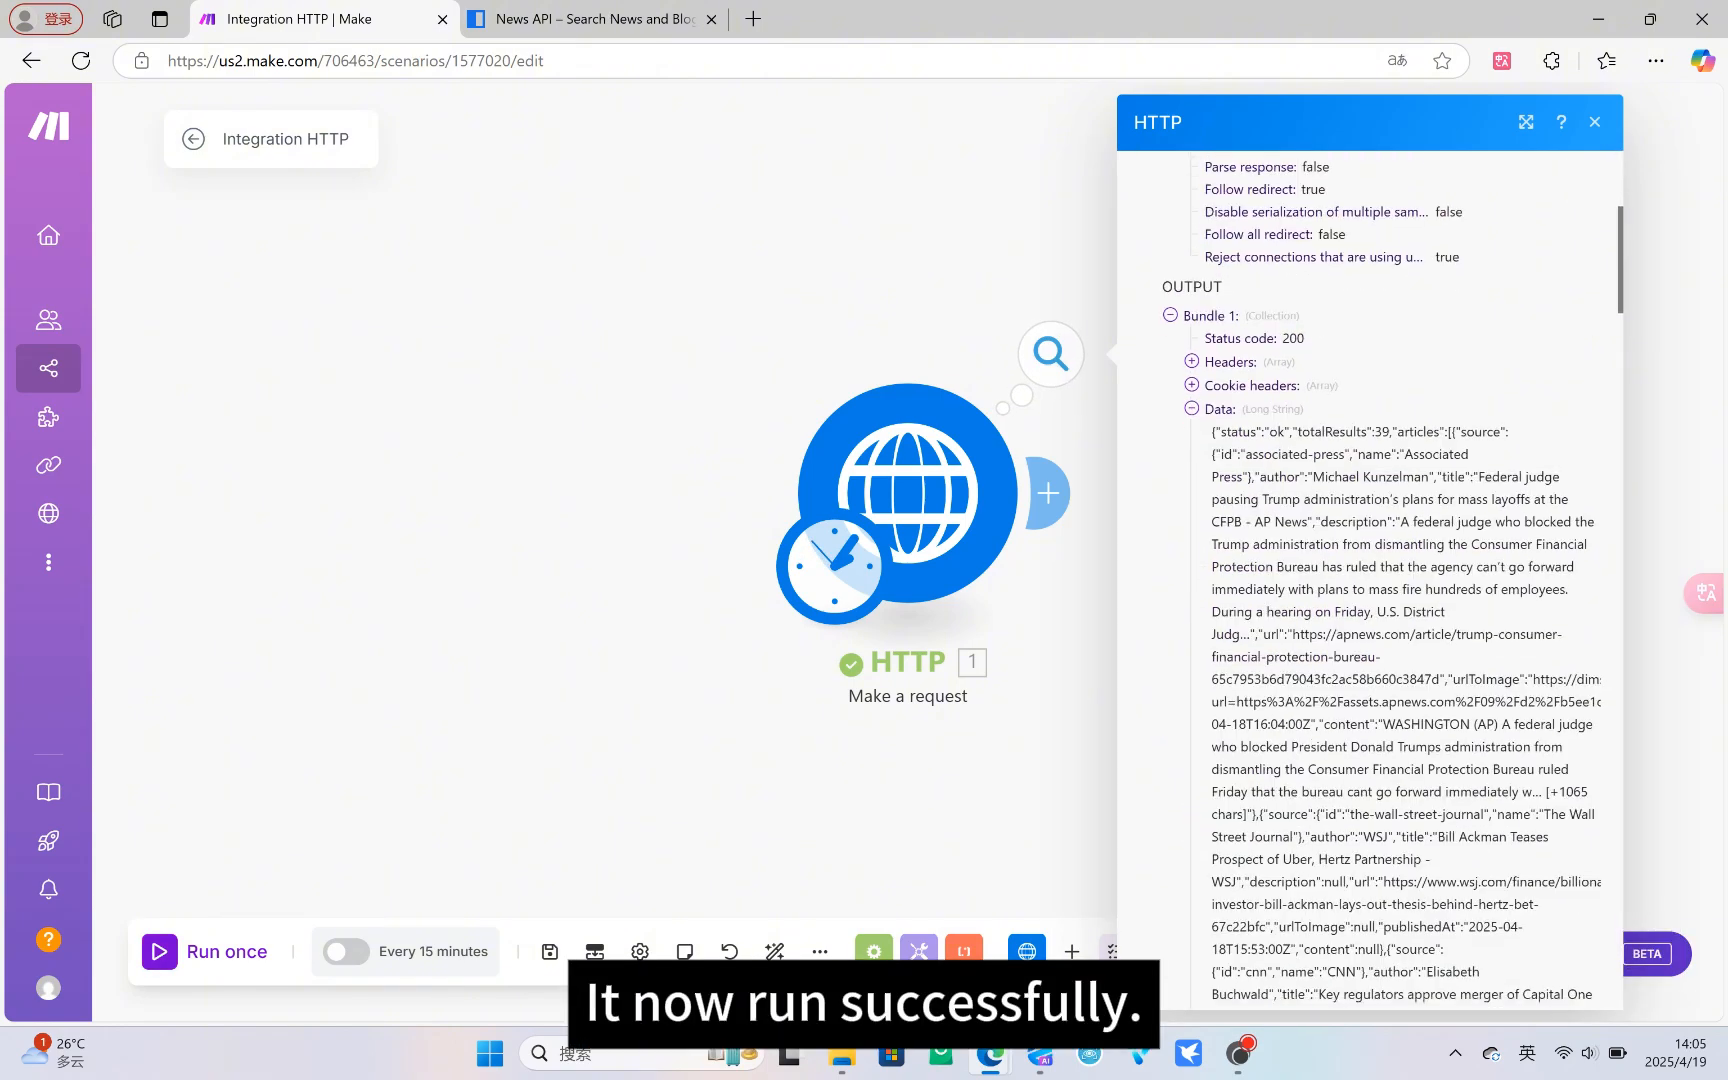
scroll(1383, 830, "down", 15)
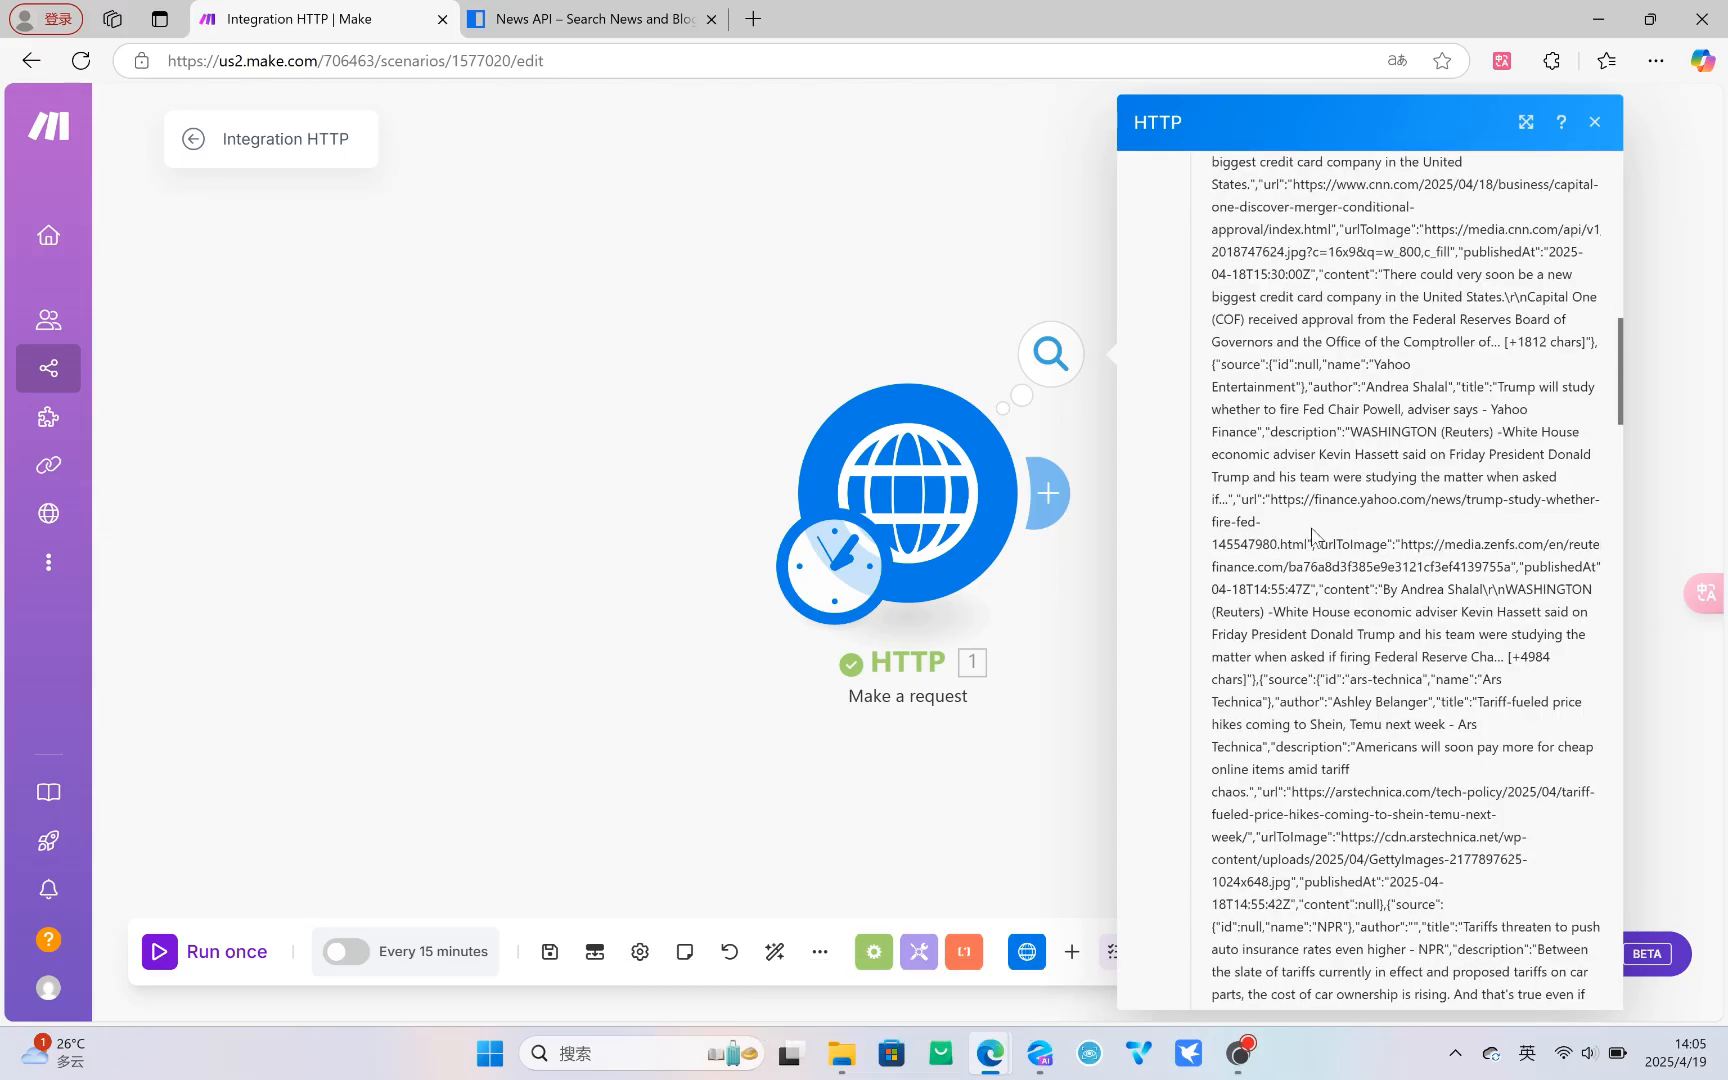
scroll(1316, 608, "down", 15)
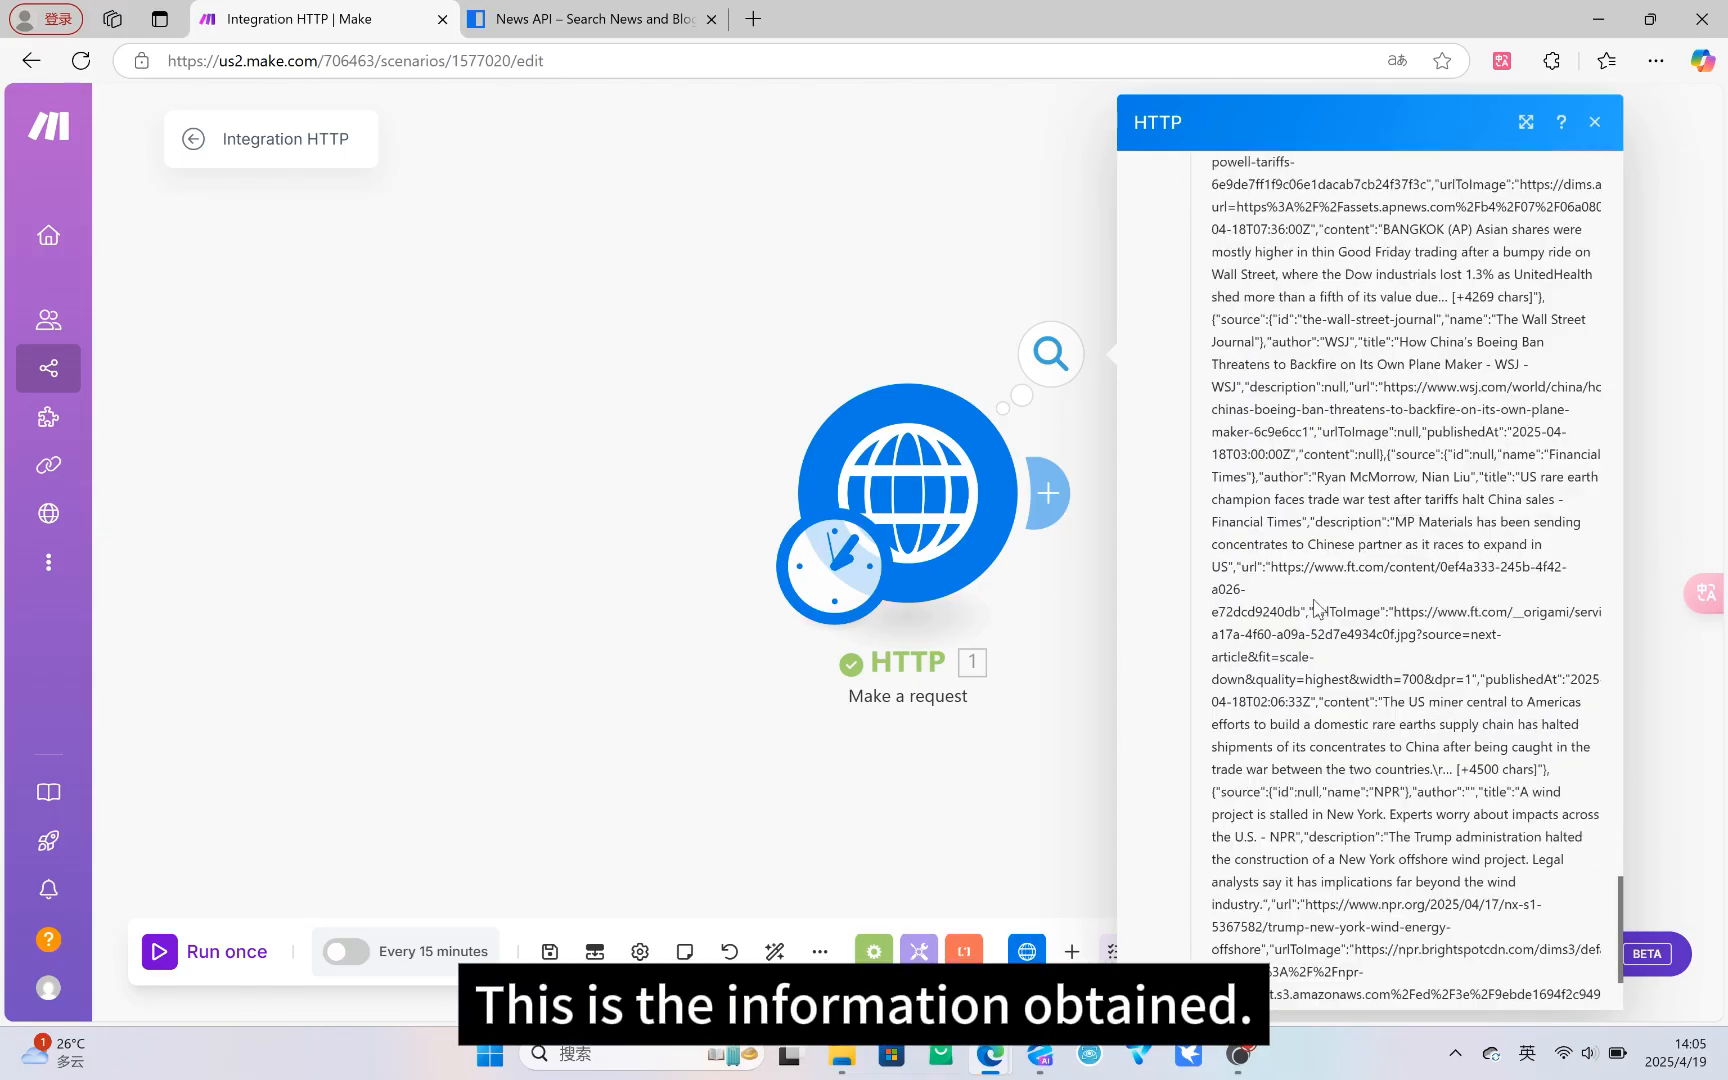
- Set Parse response to Yes in the HTTP module's settings and save them
right_click(942, 505)
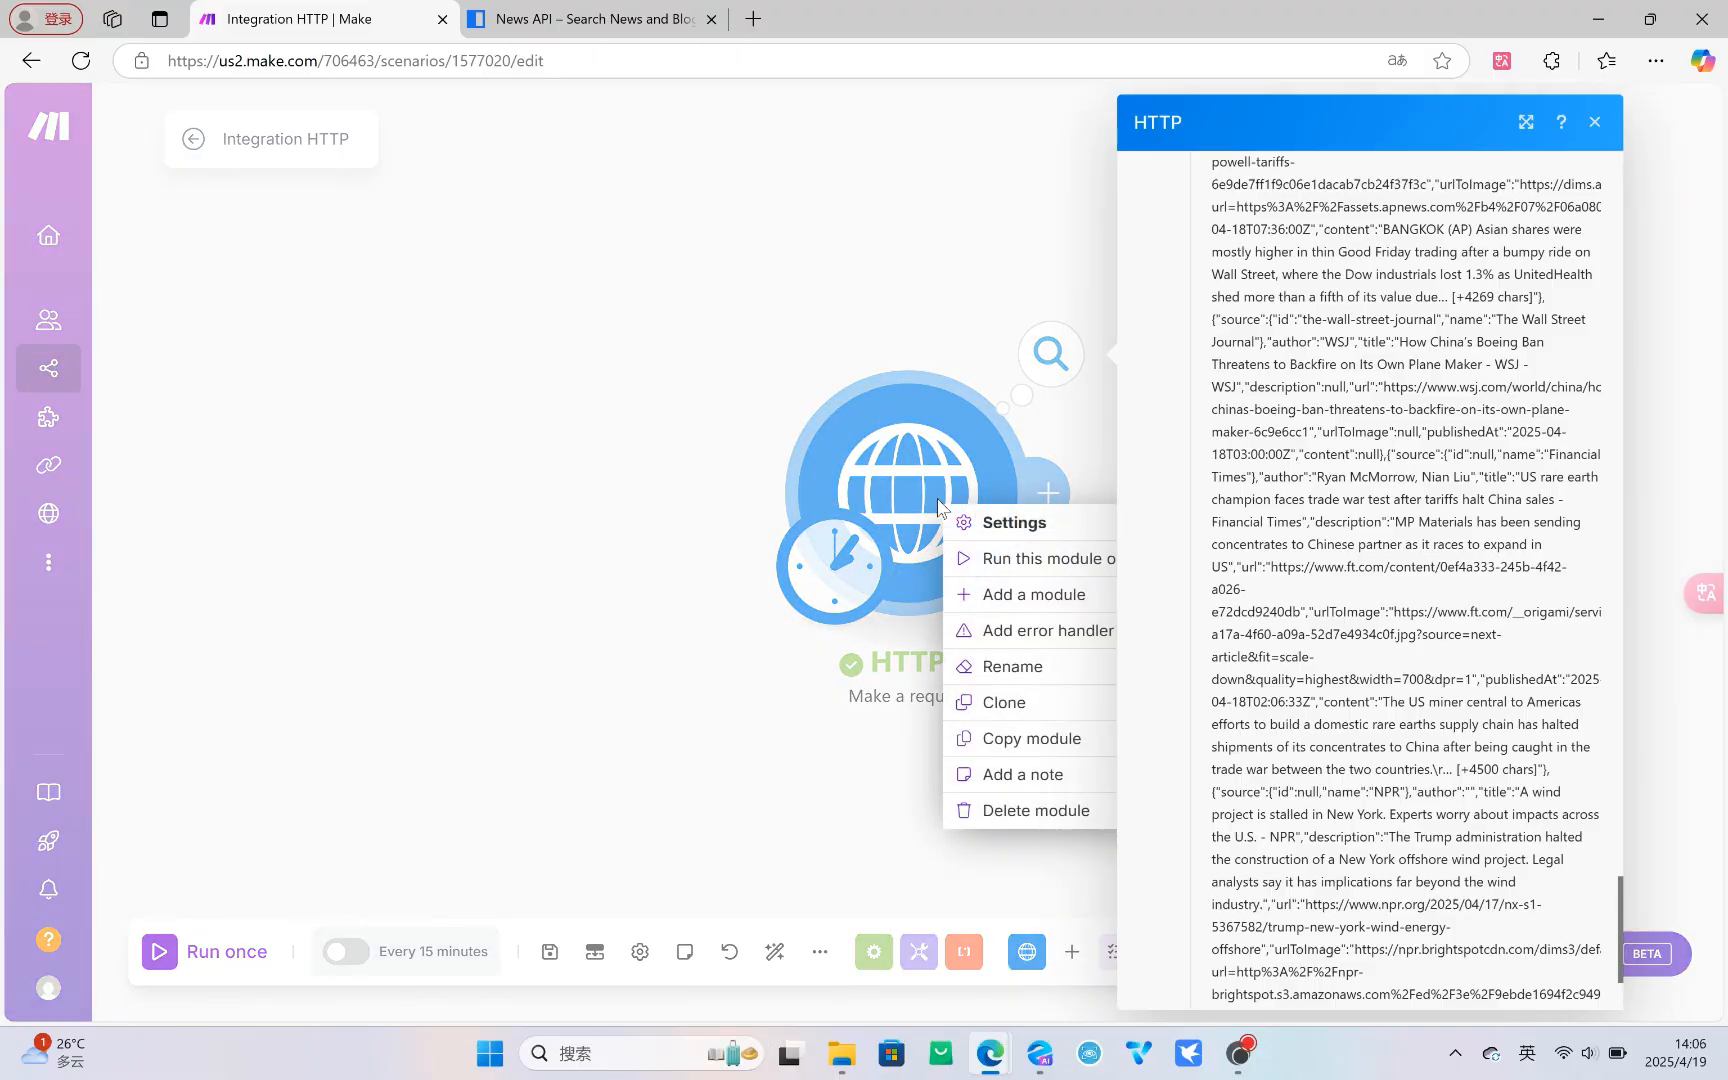
left_click(1057, 523)
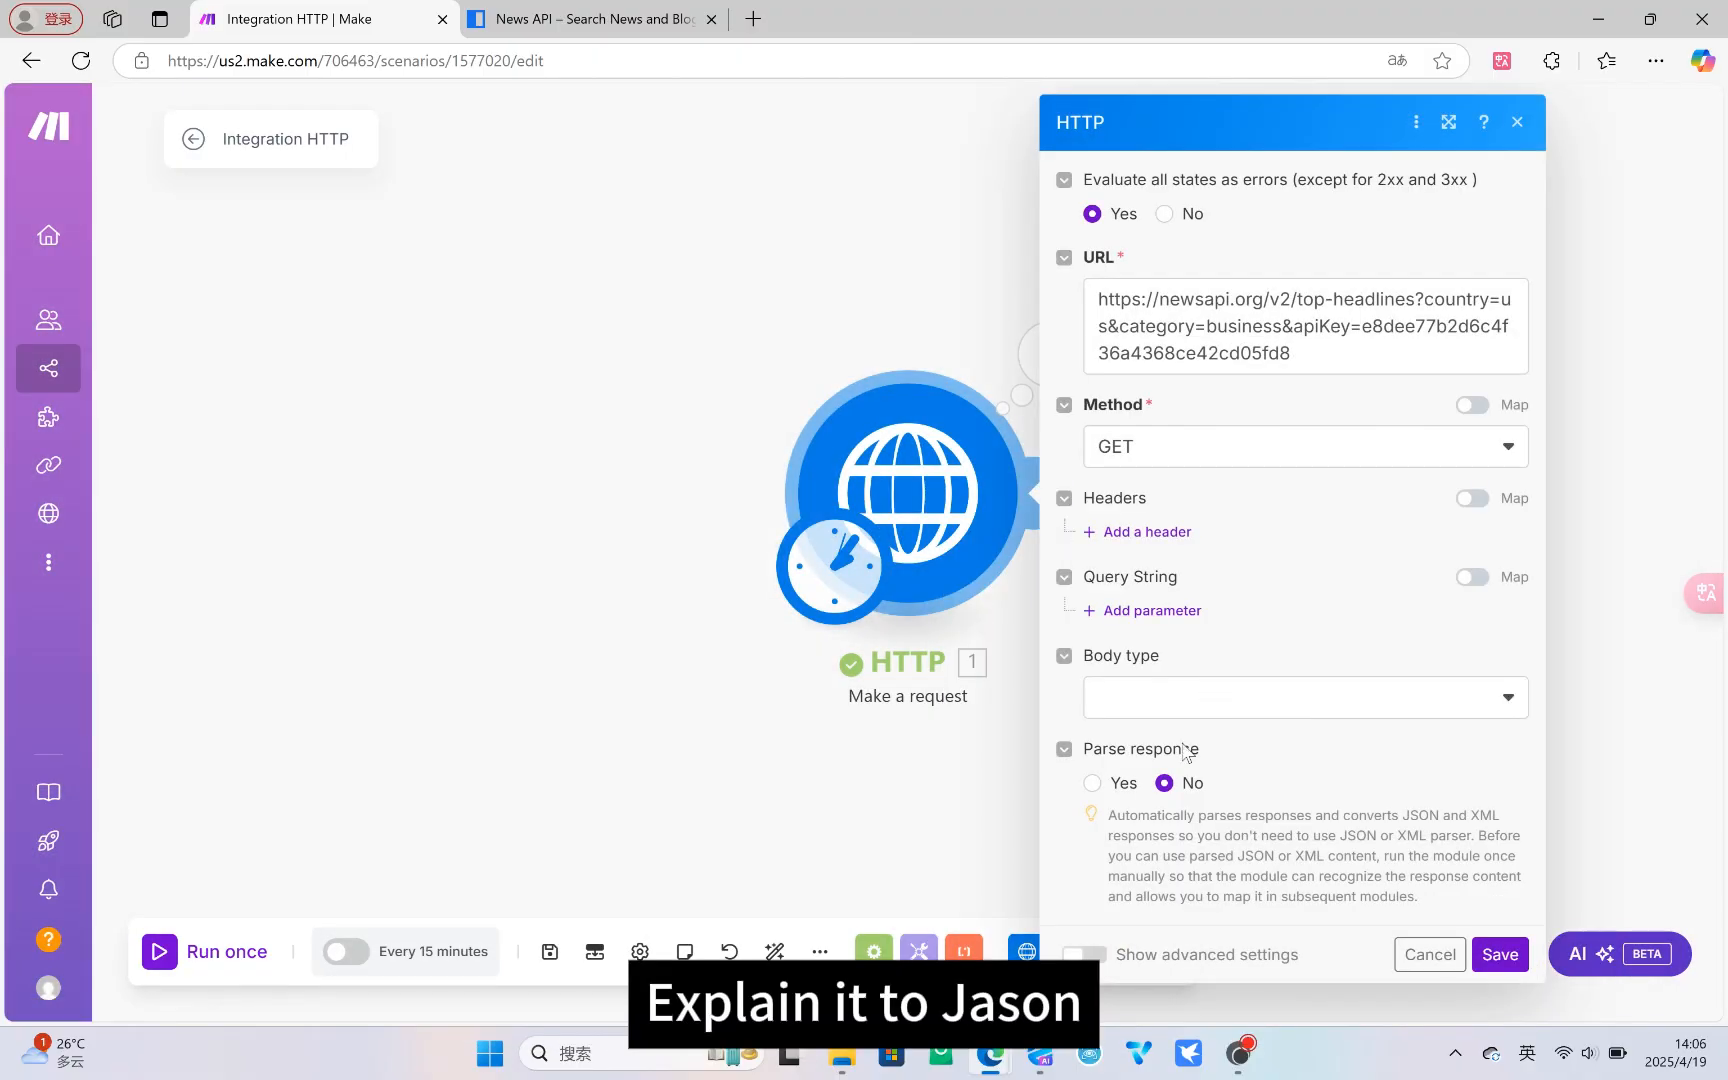
left_click(1104, 785)
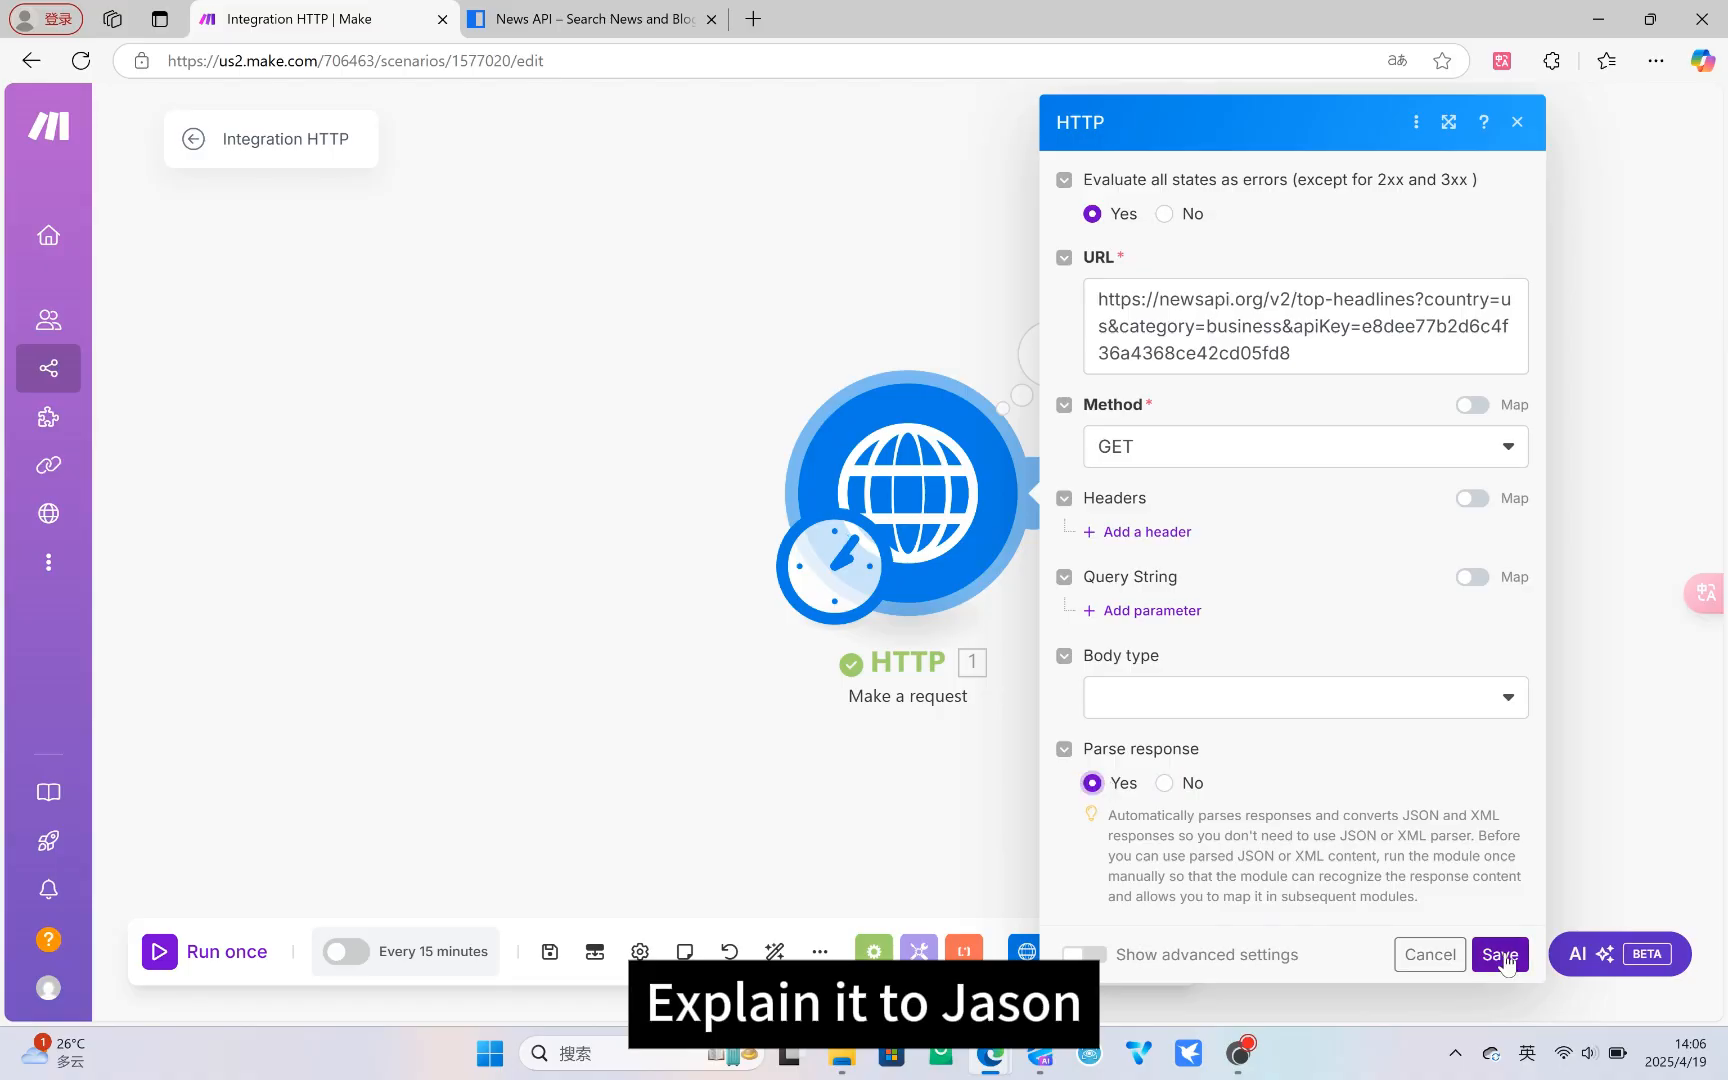
left_click(1503, 955)
- Run the scenario once more and expand the parsed data down to the first article's fields
left_click(172, 955)
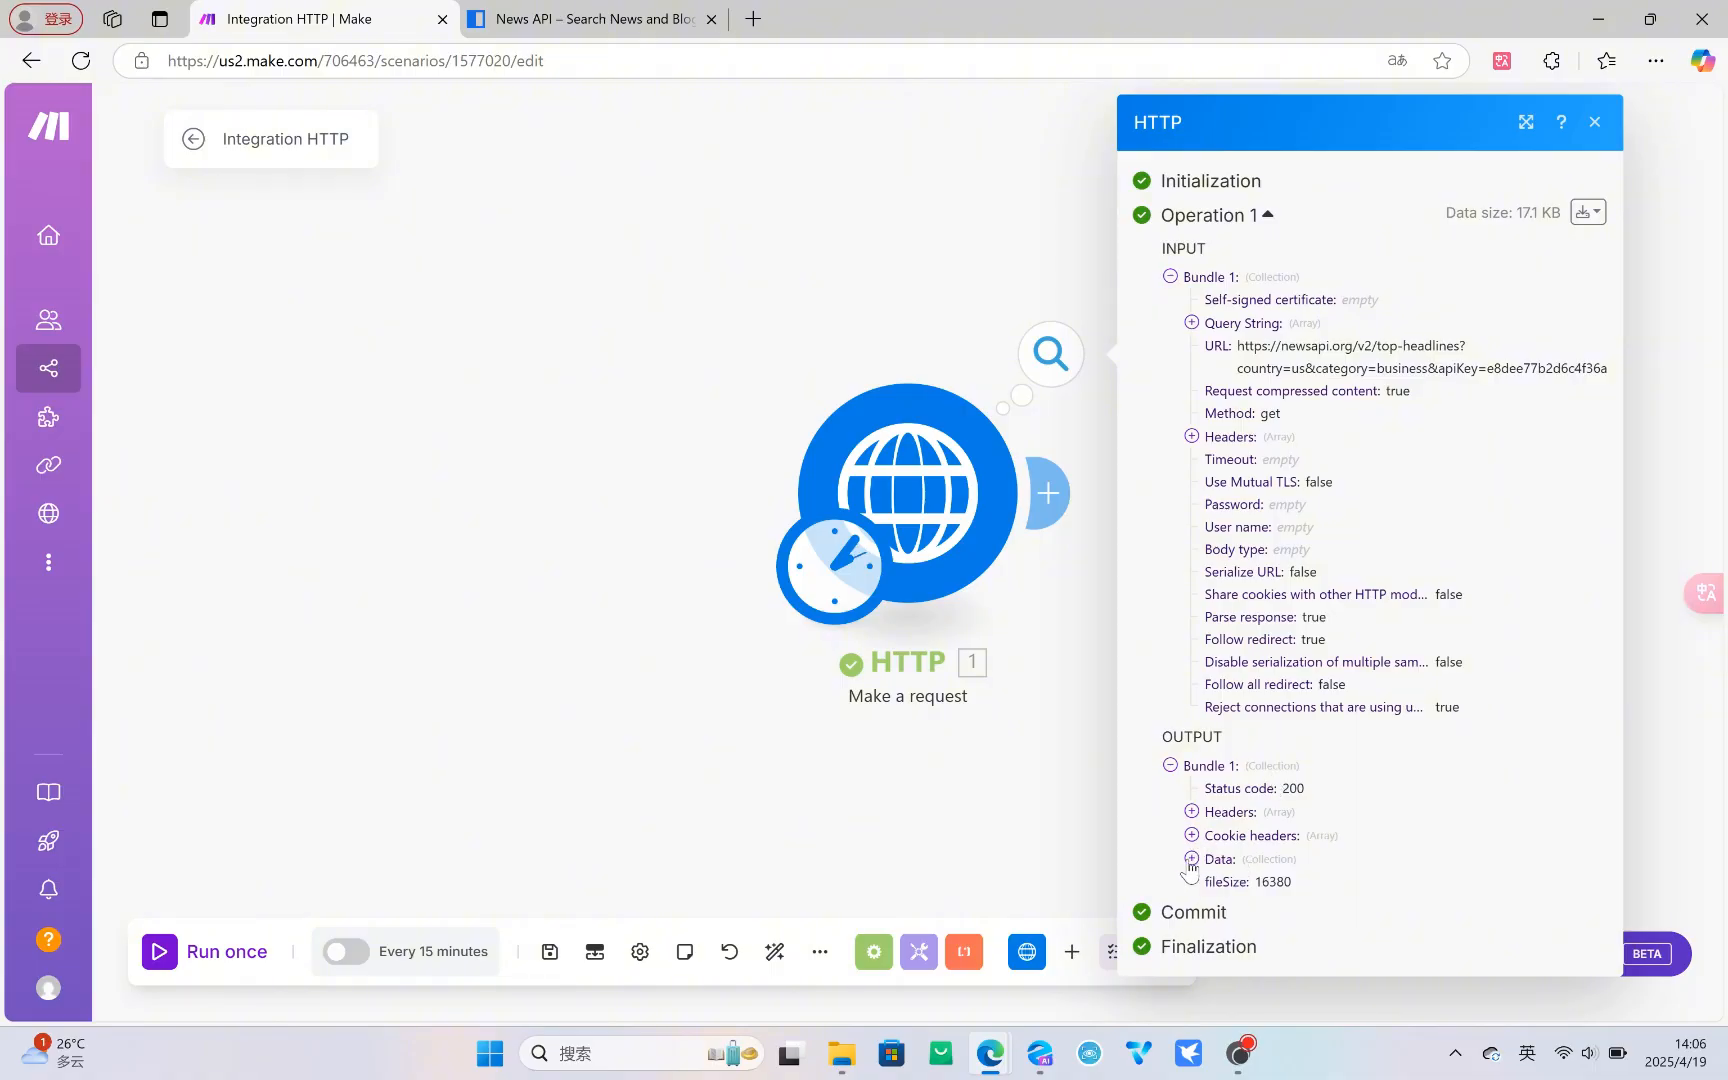
left_click(1191, 860)
left_click(1213, 893)
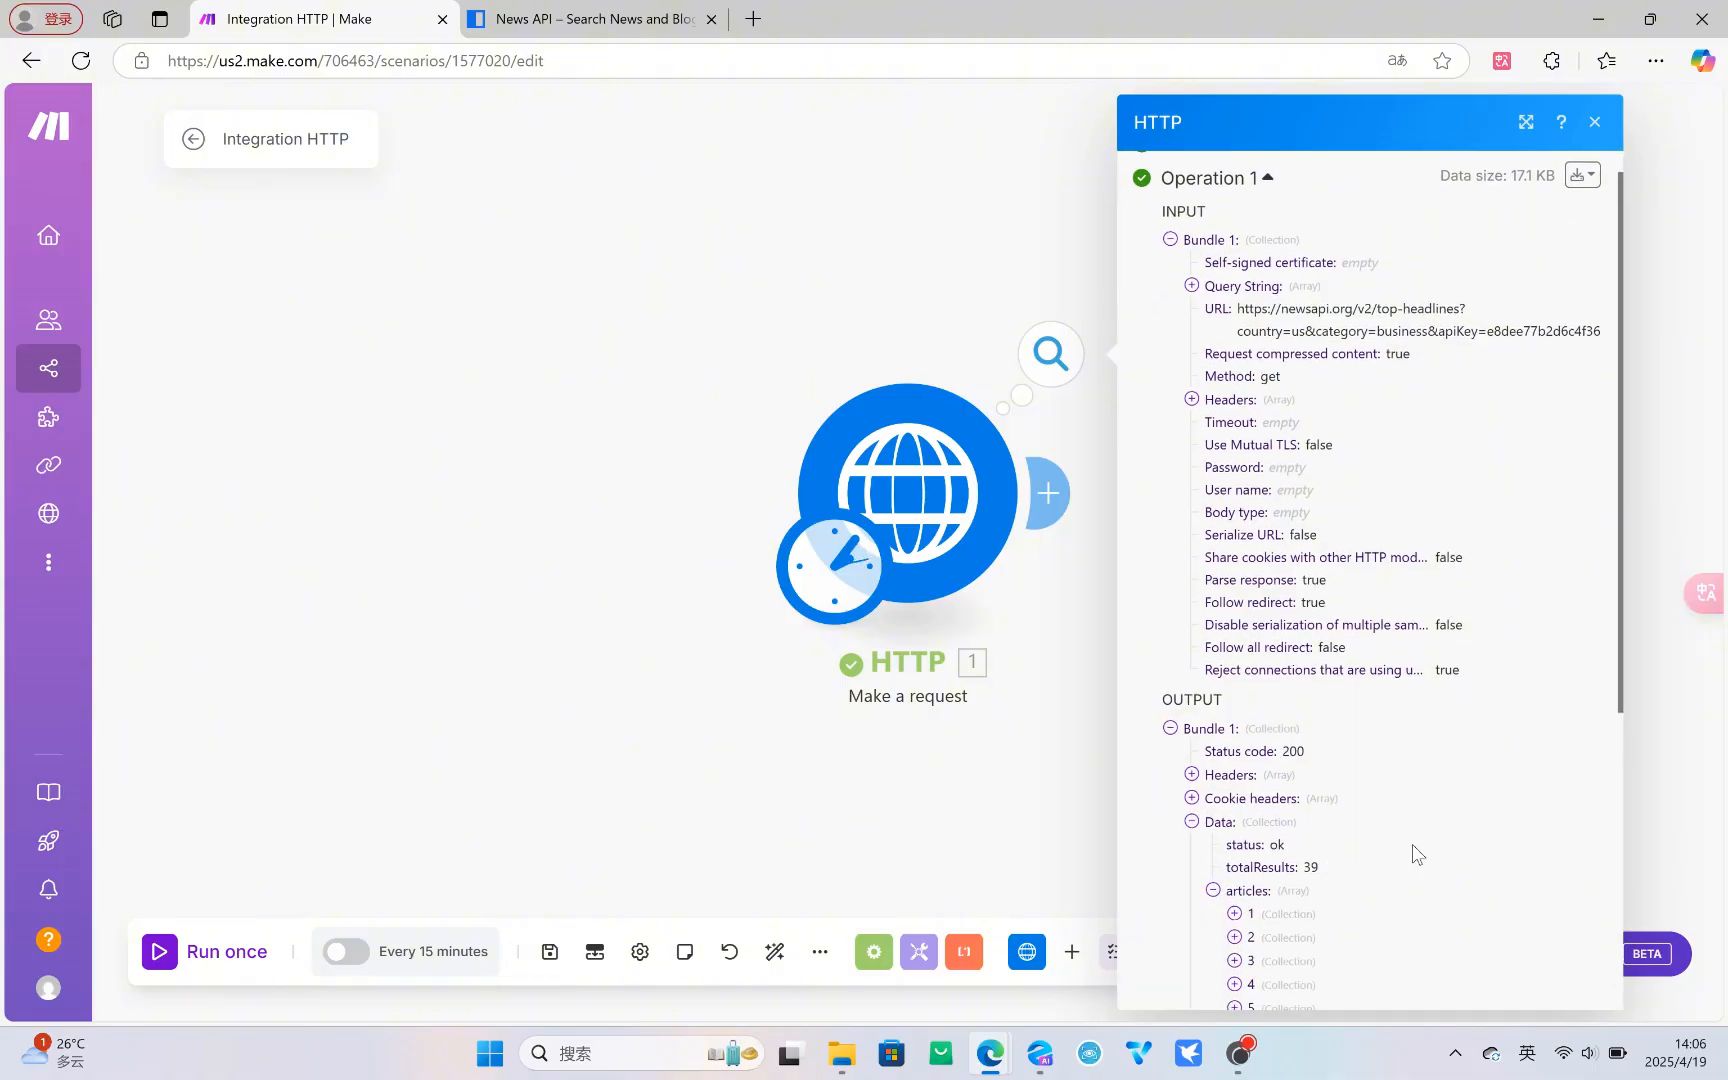
scroll(1290, 535, "down", 5)
left_click(1234, 466)
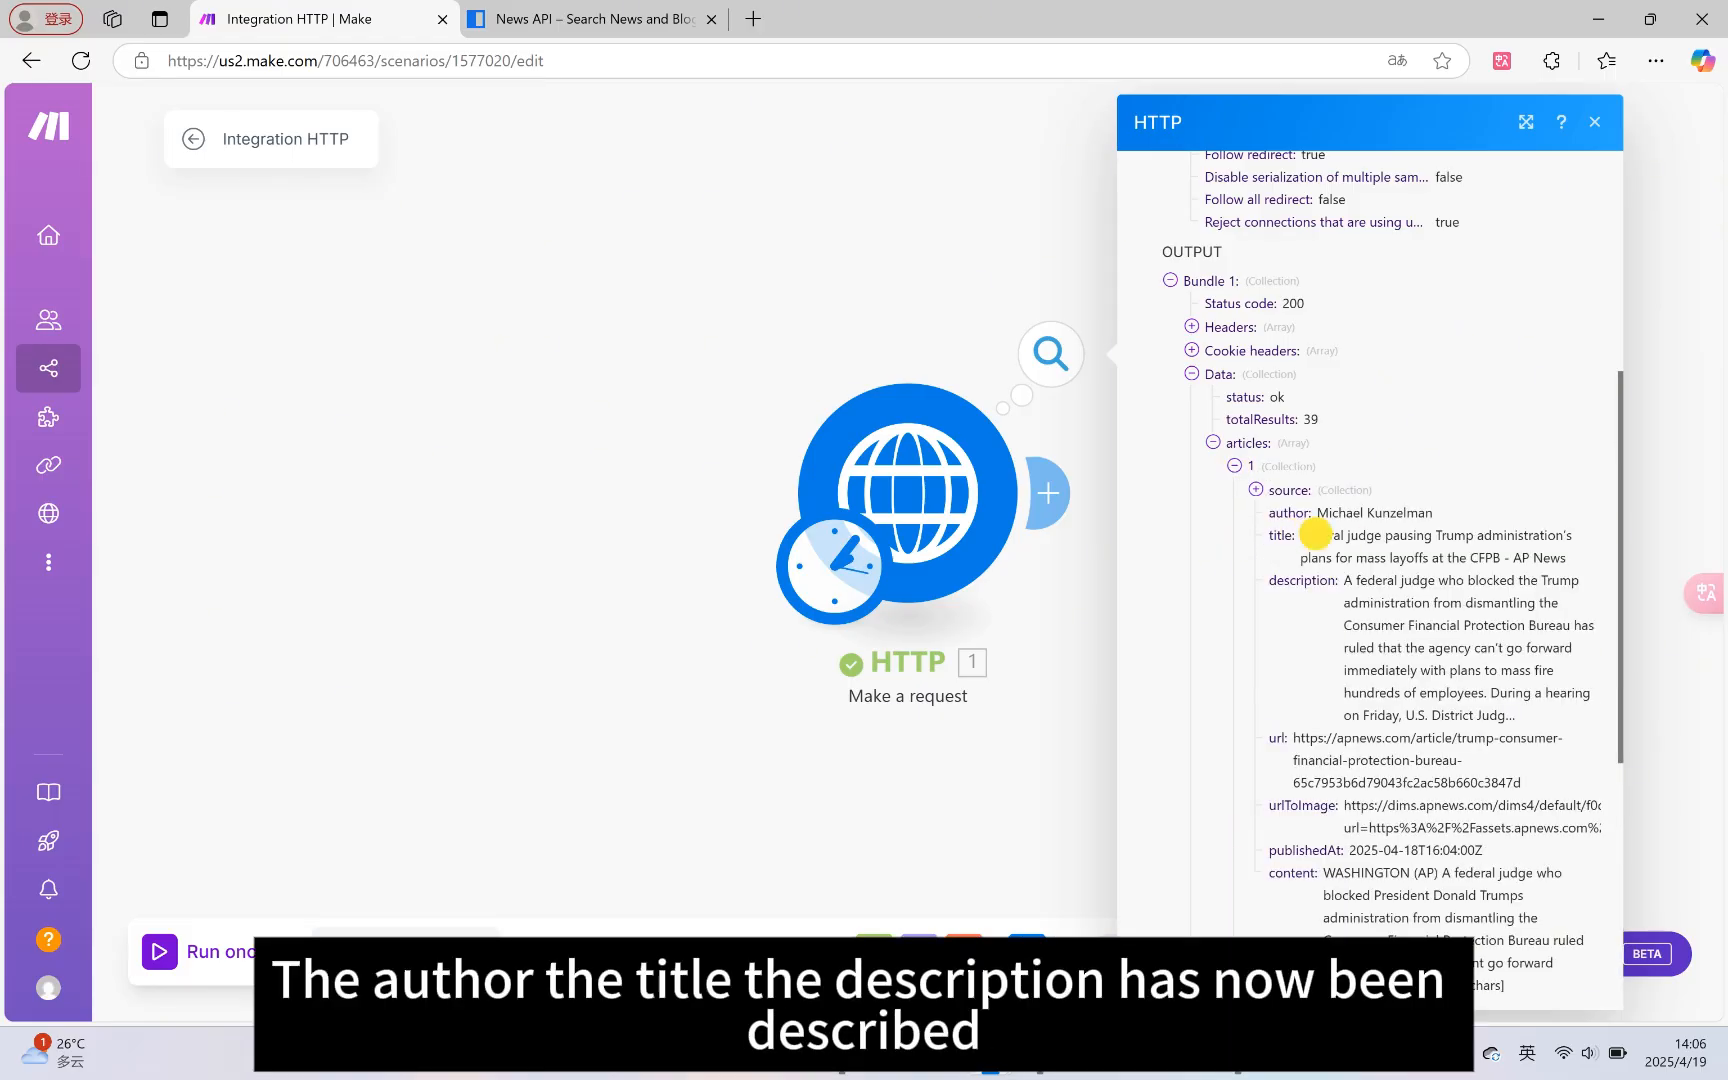
- Examine the title, description and content of the first business article, then close the output
left_click_drag(1300, 535, 1579, 580)
left_click(1341, 592)
left_click_drag(1300, 538, 1478, 534)
left_click(1329, 586)
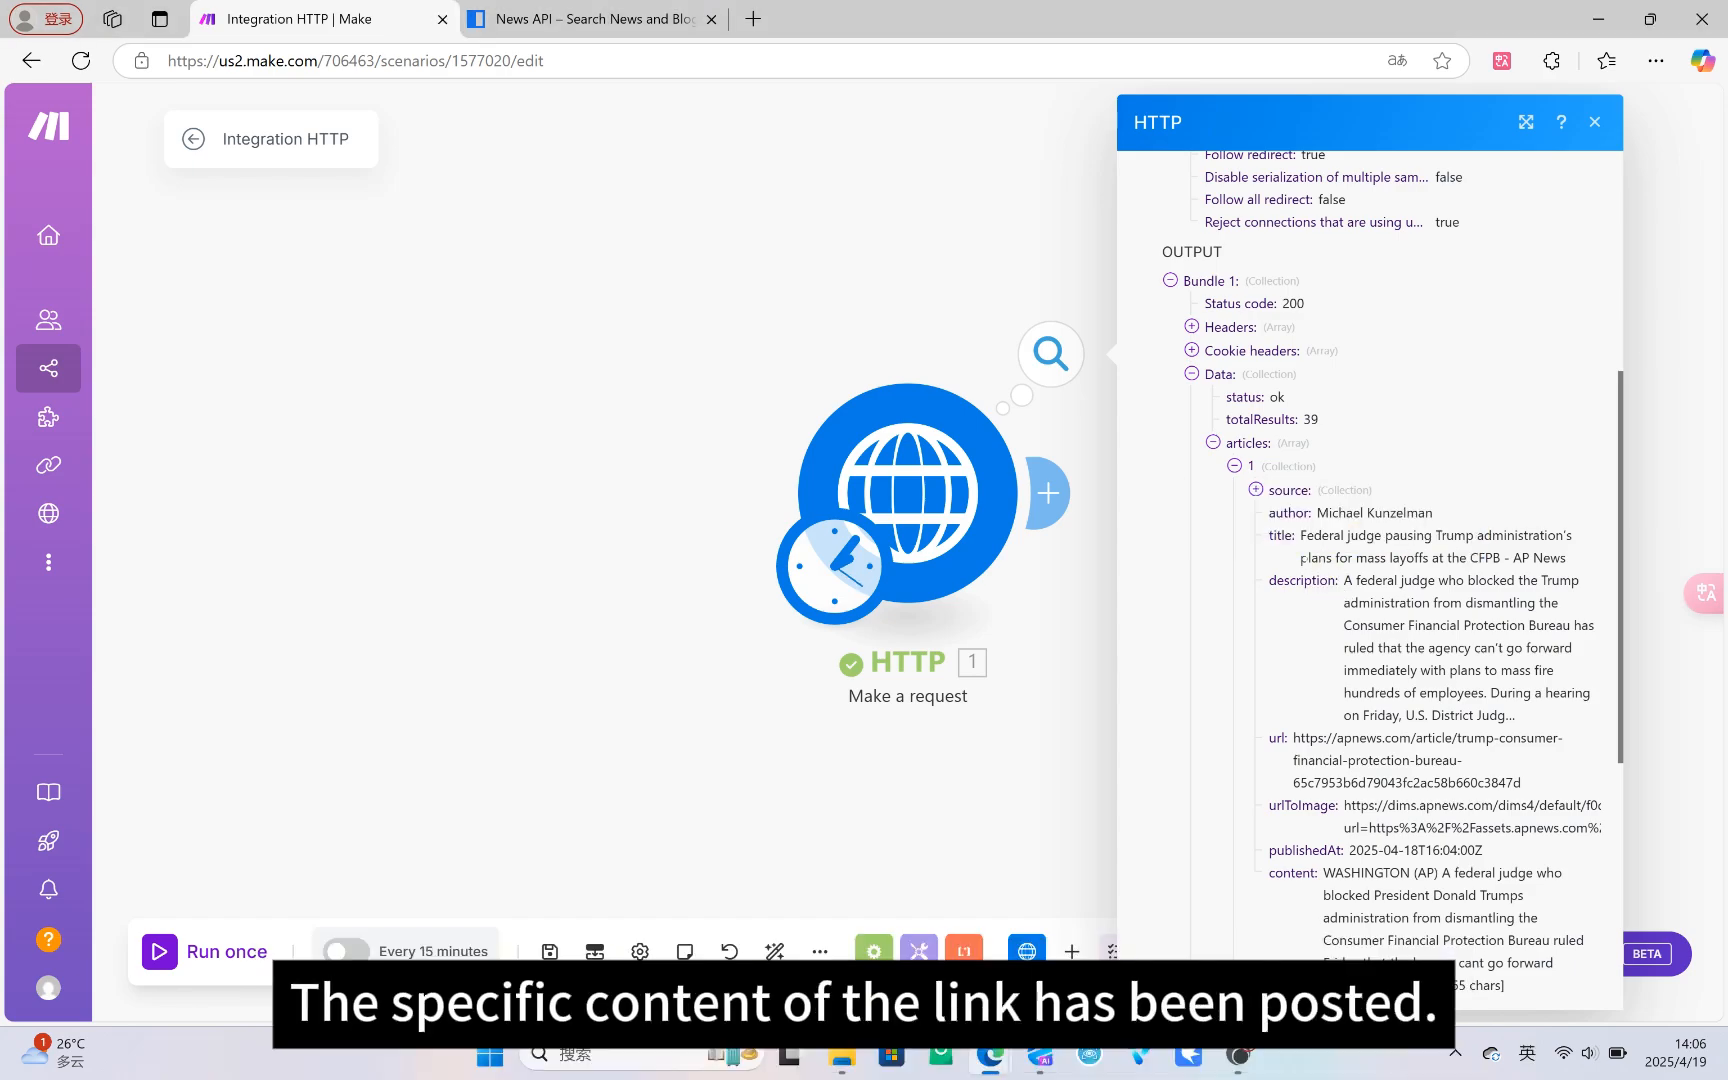
scroll(1364, 671, "down", 3)
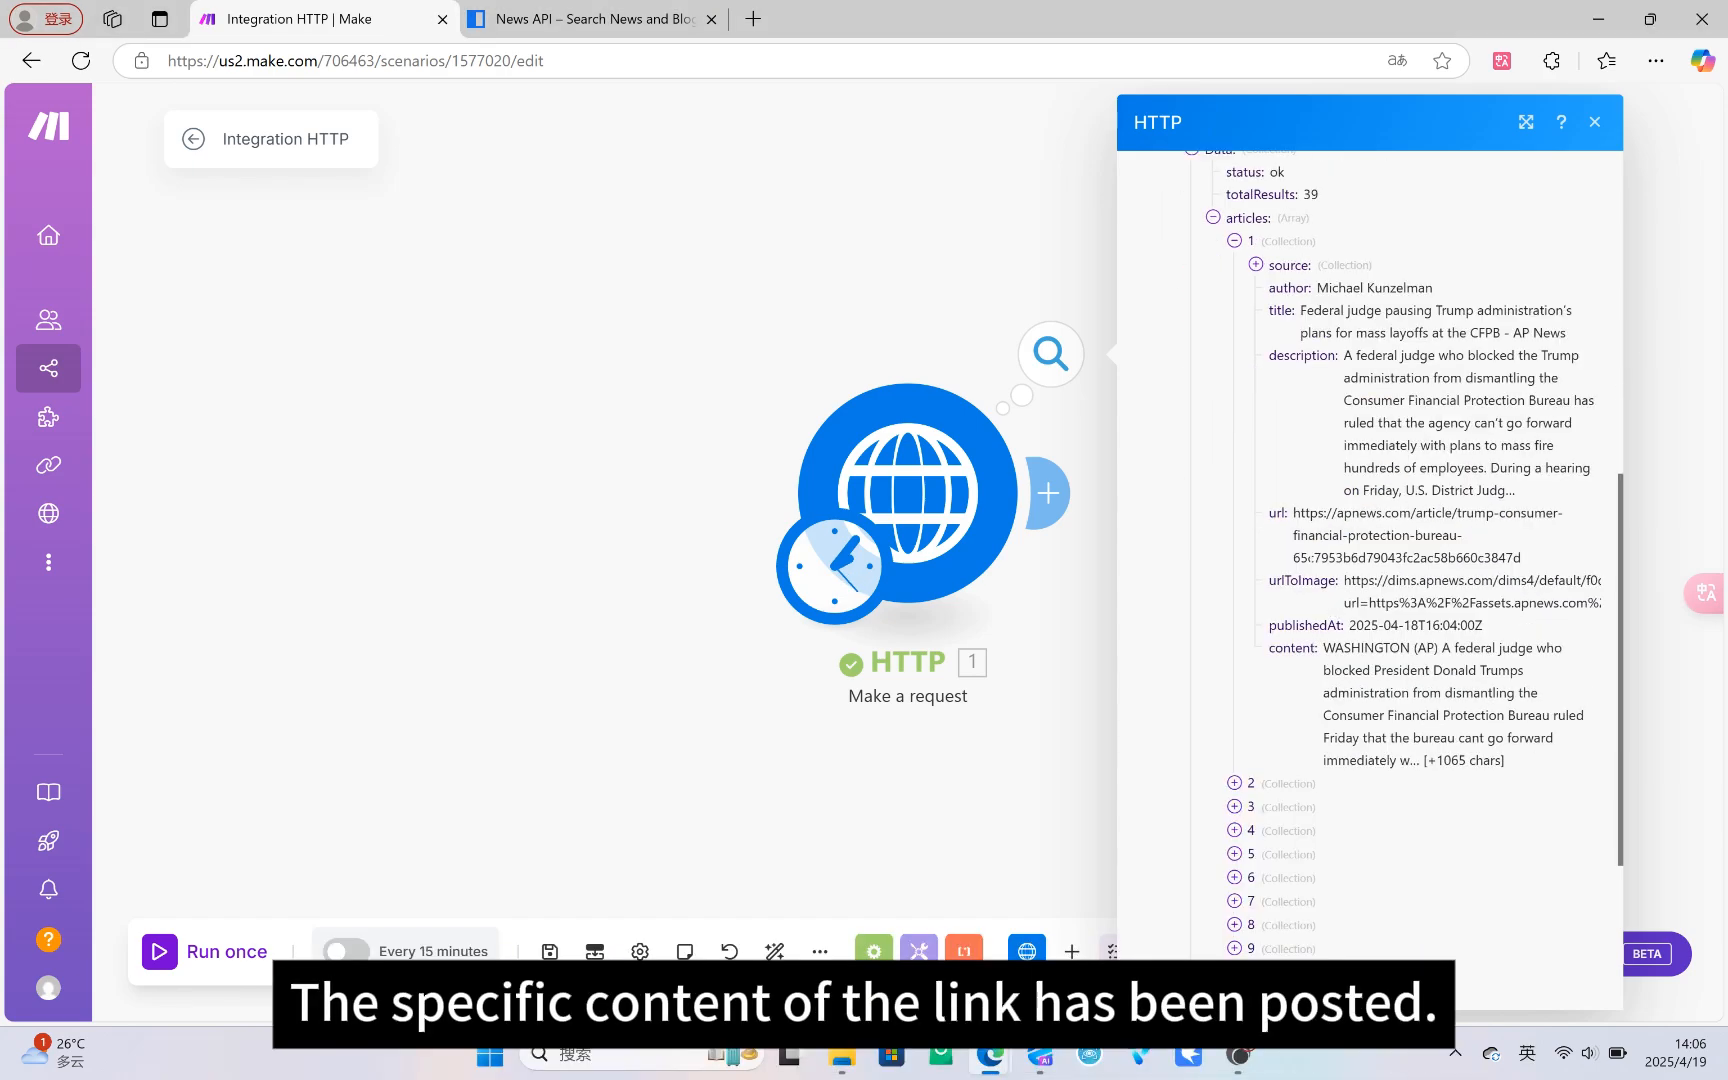
left_click_drag(1323, 648, 1489, 673)
left_click(1530, 764)
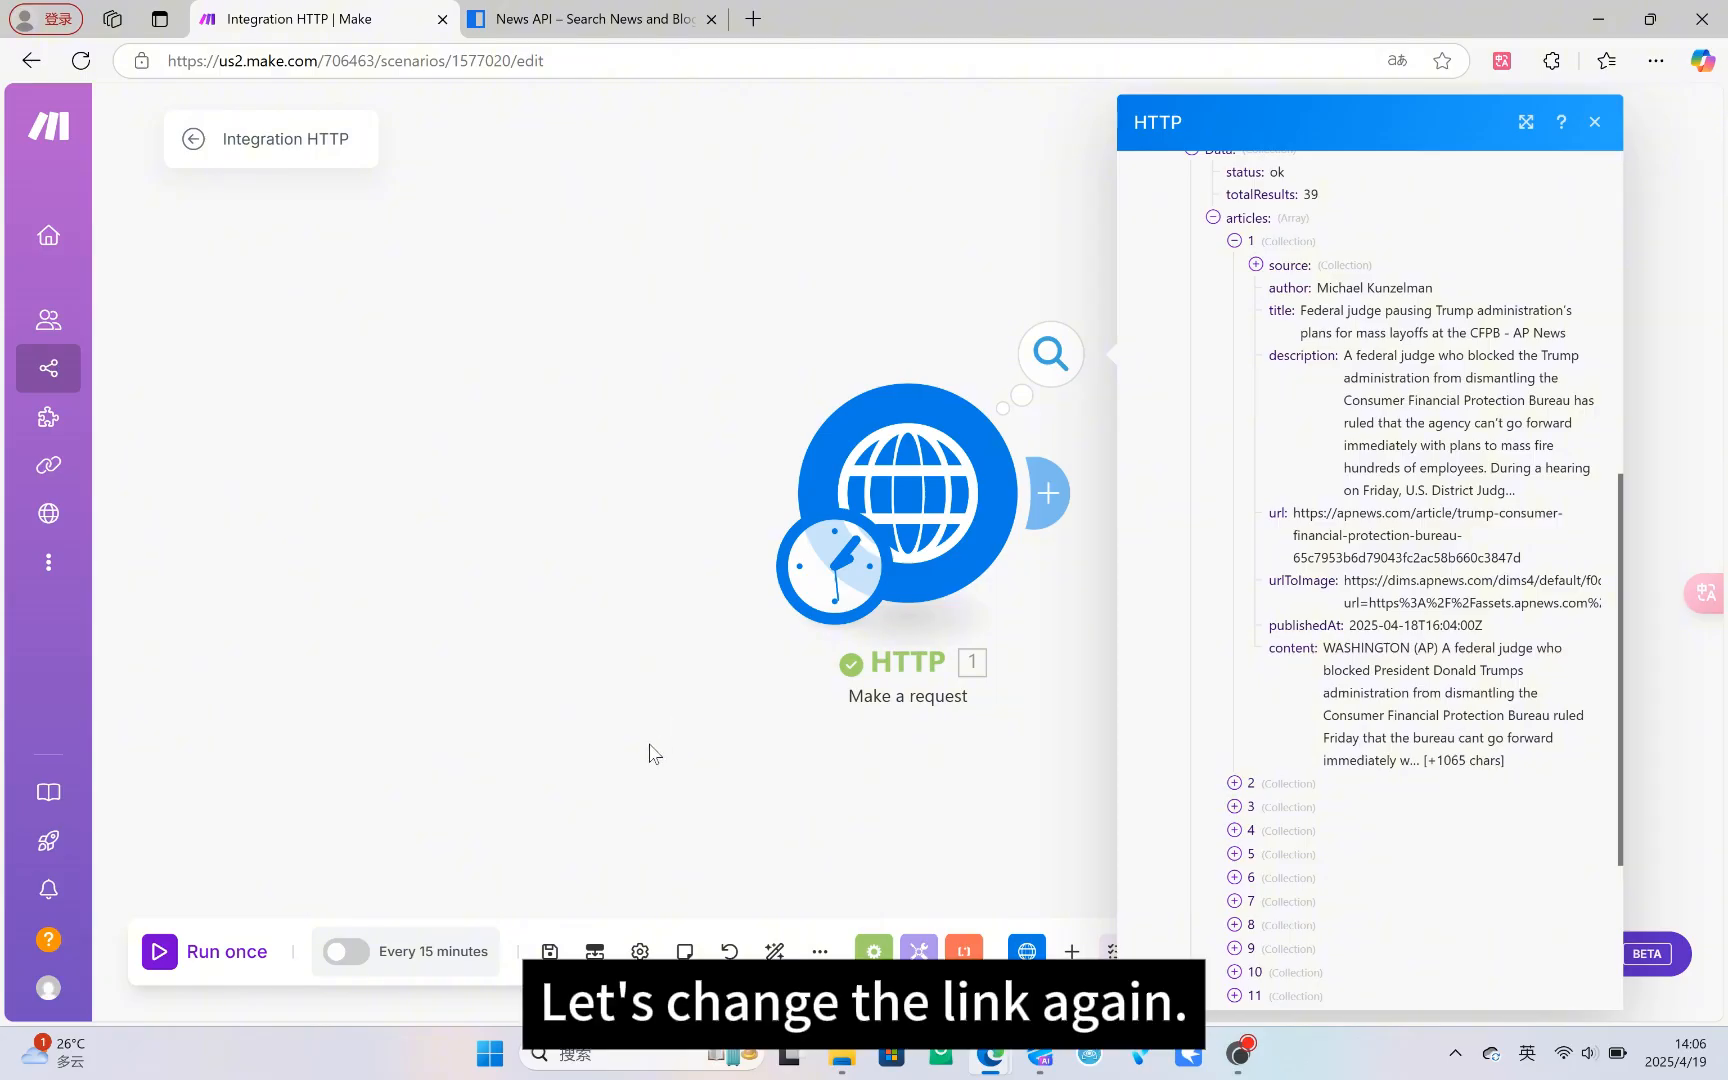
left_click(653, 740)
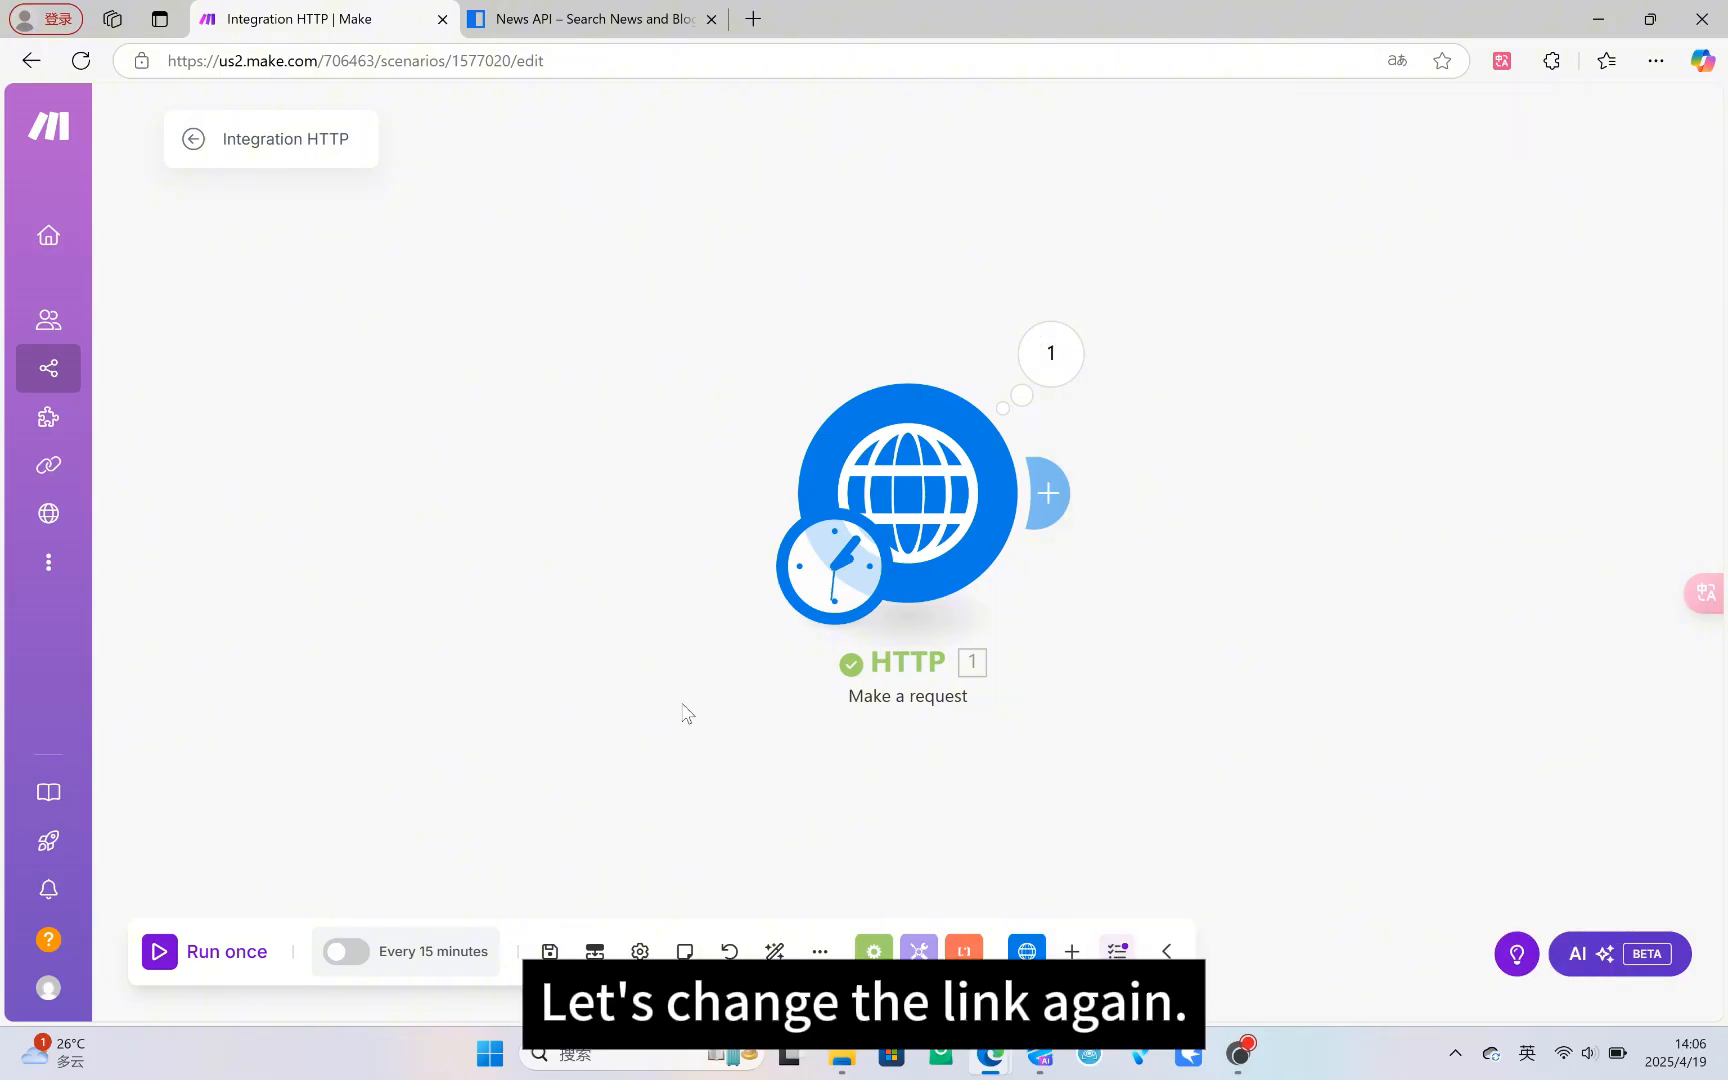
- Open the HTTP module's settings and copy the full request URL of the Tesla articles example from News API
right_click(930, 468)
left_click(1013, 492)
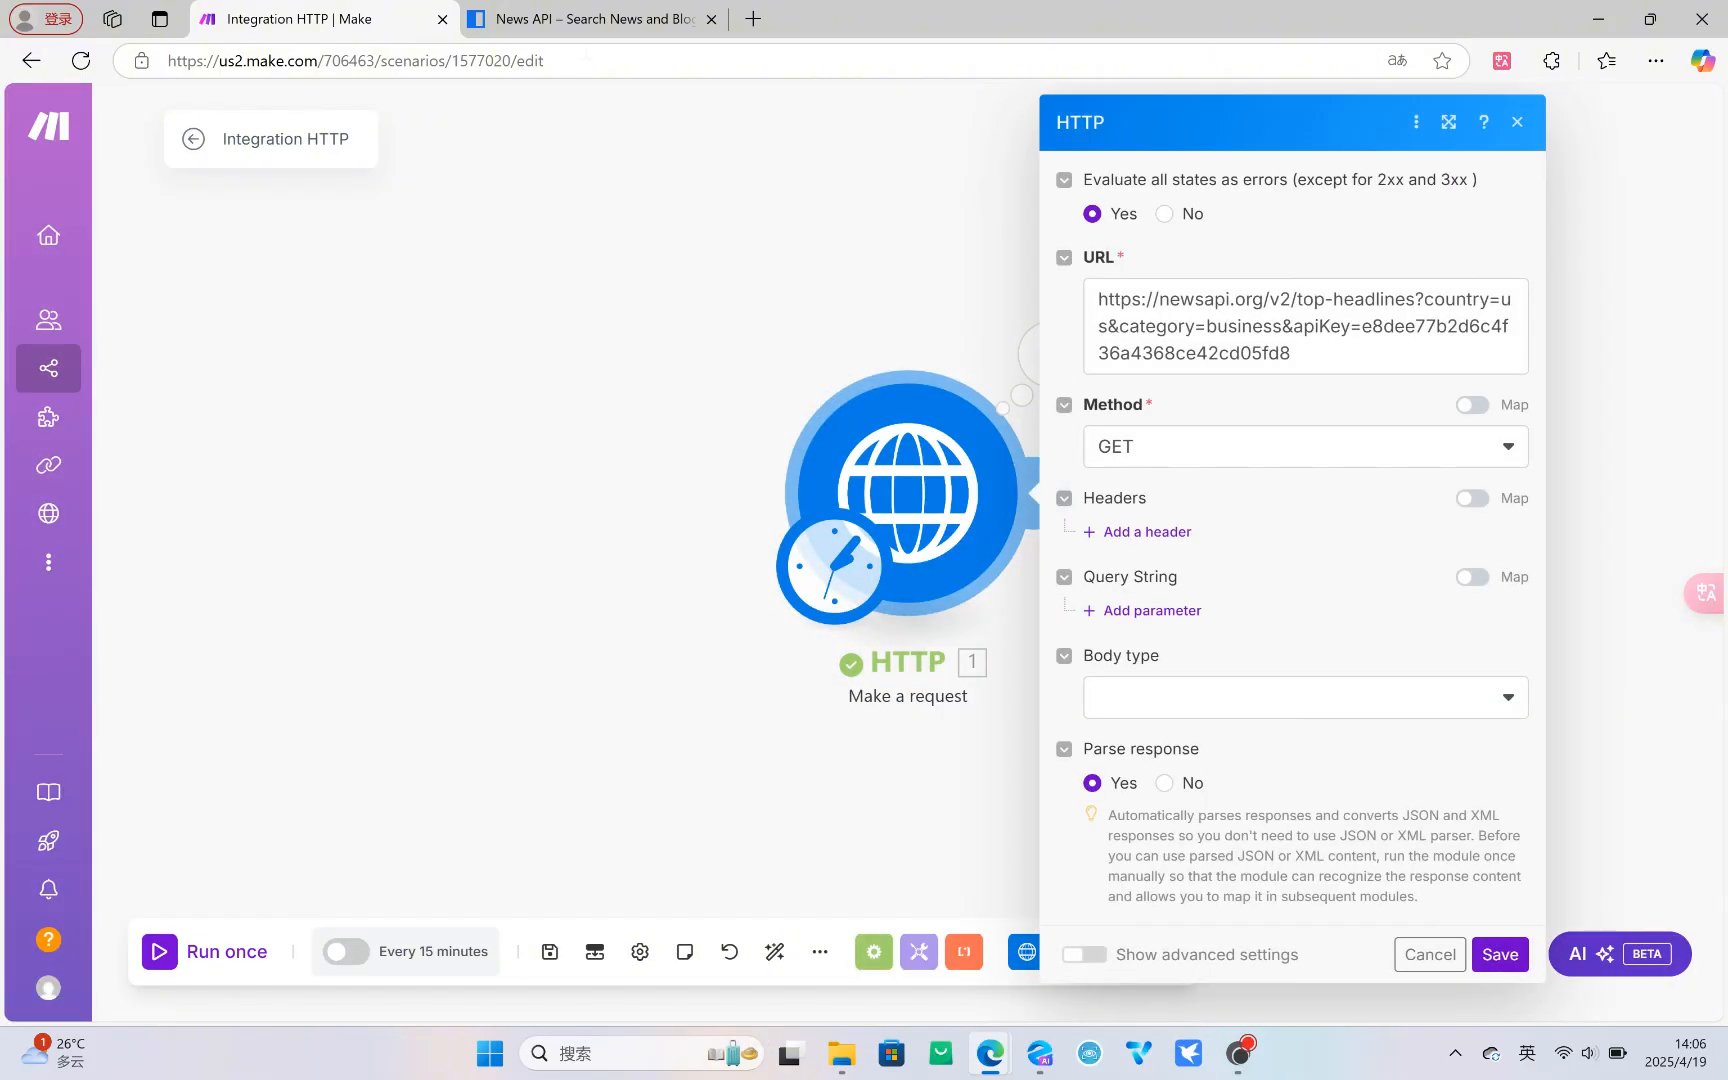
left_click(572, 20)
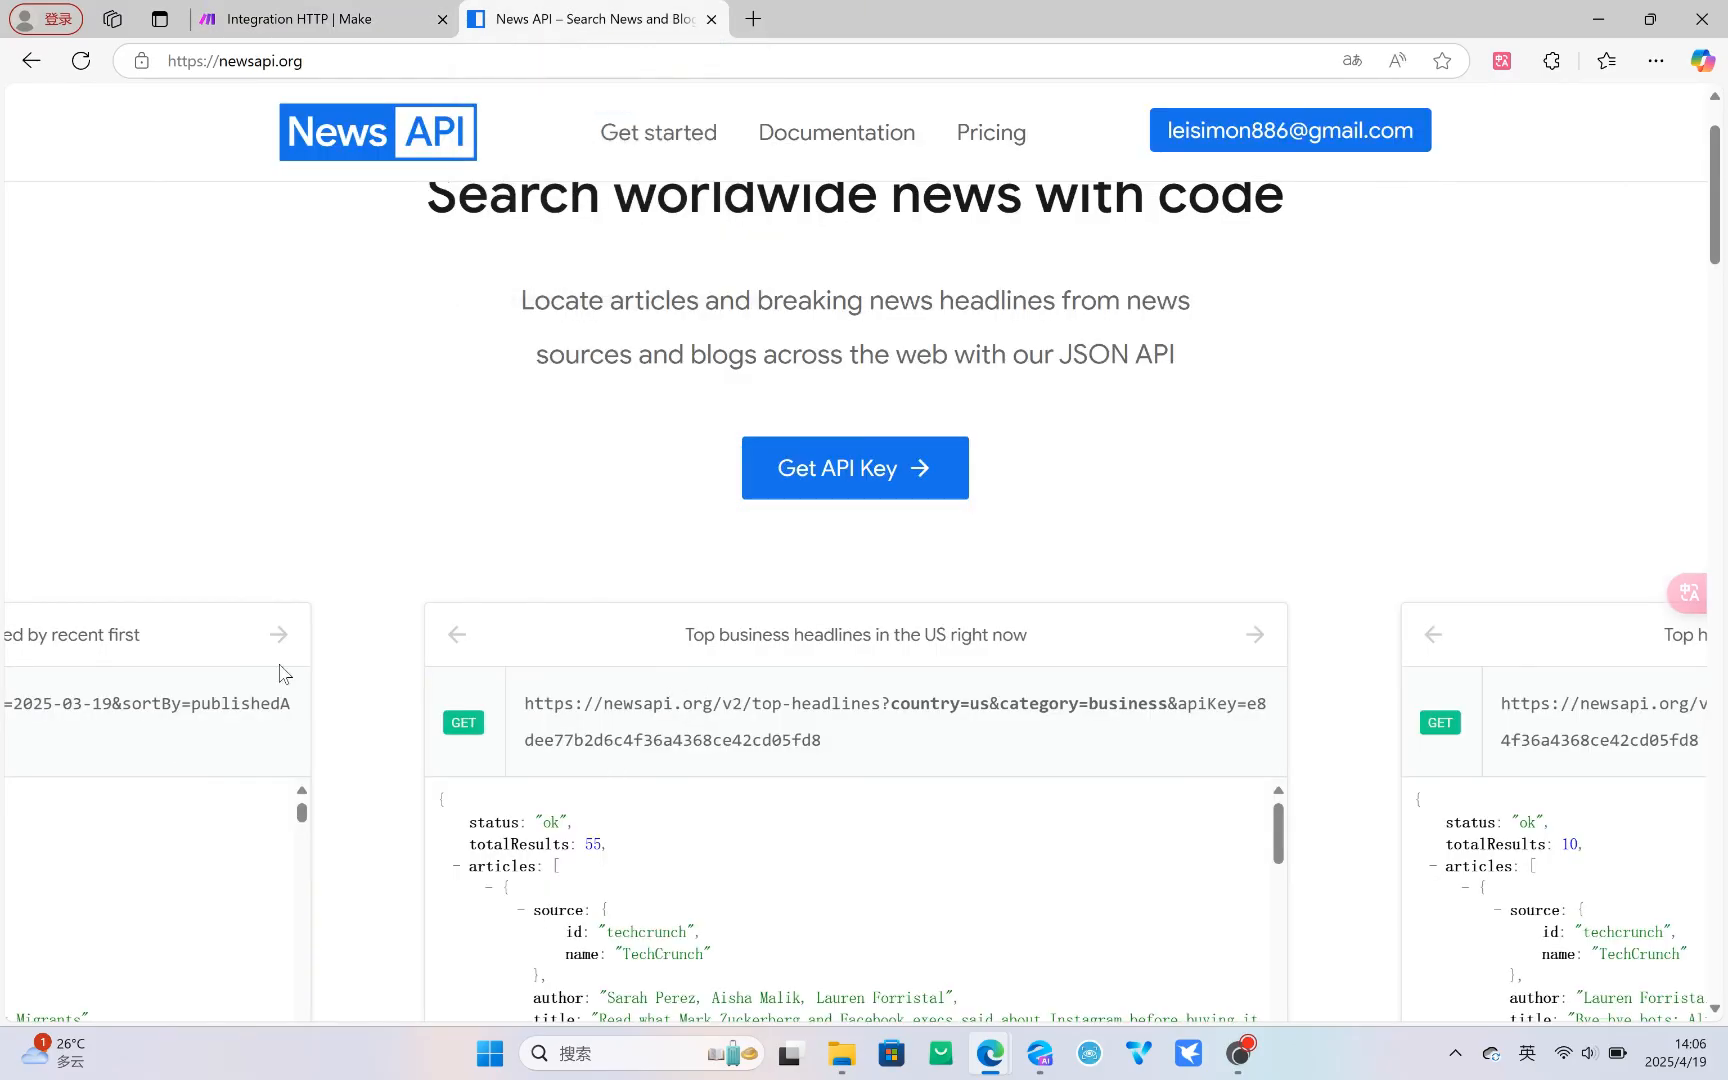
left_click(460, 637)
left_click_drag(936, 741, 522, 704)
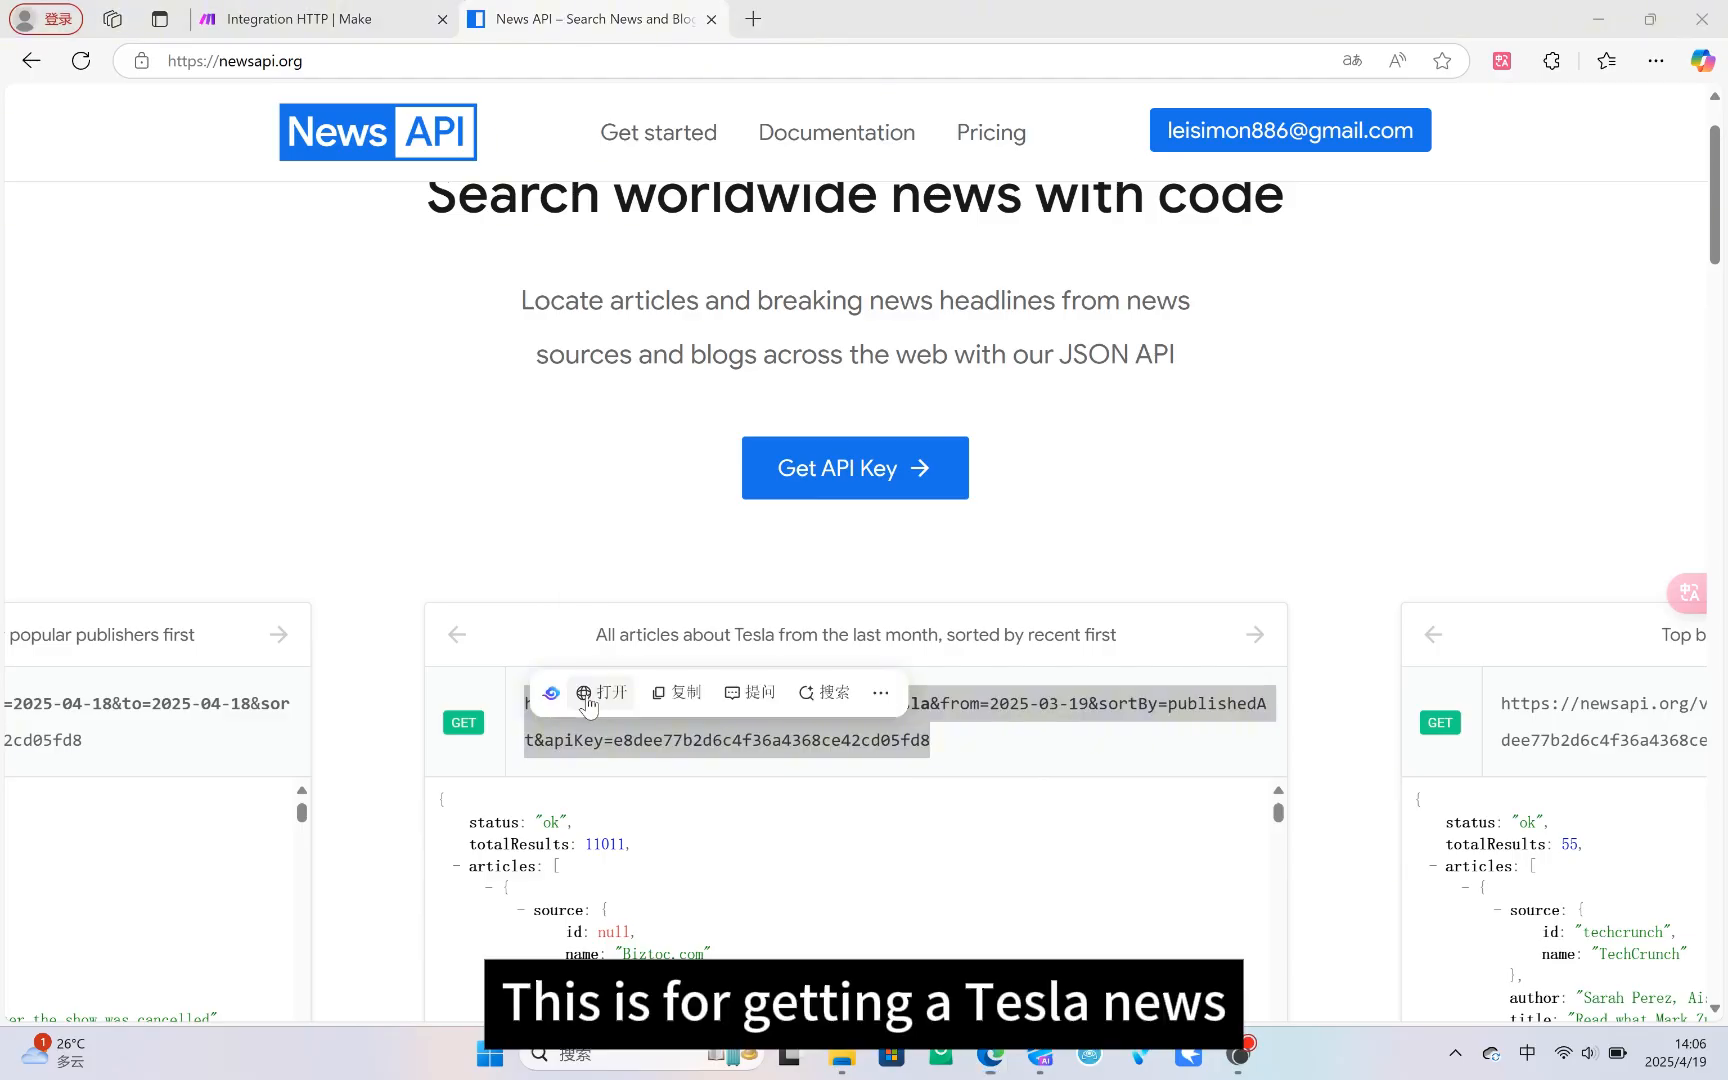
left_click(682, 693)
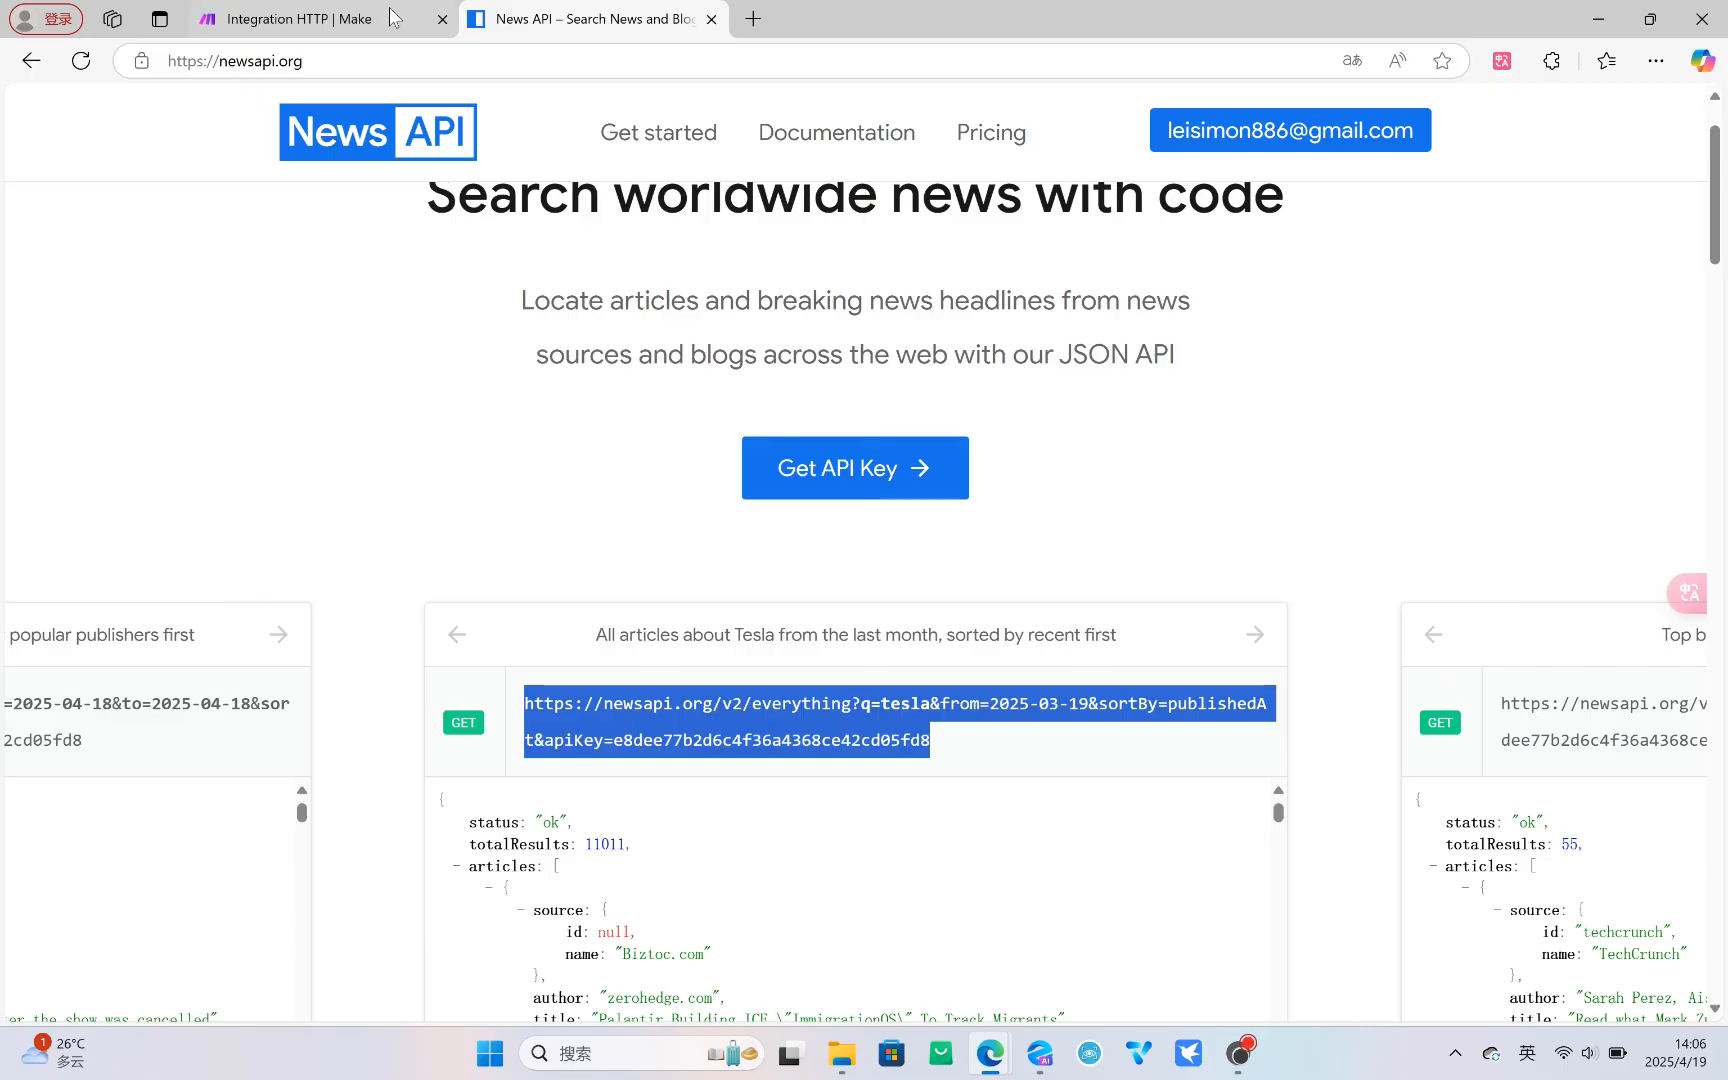
- Replace the HTTP module's URL with the copied Tesla articles request URL, including its API key, and save the module
left_click(340, 18)
left_click_drag(1298, 358, 1096, 302)
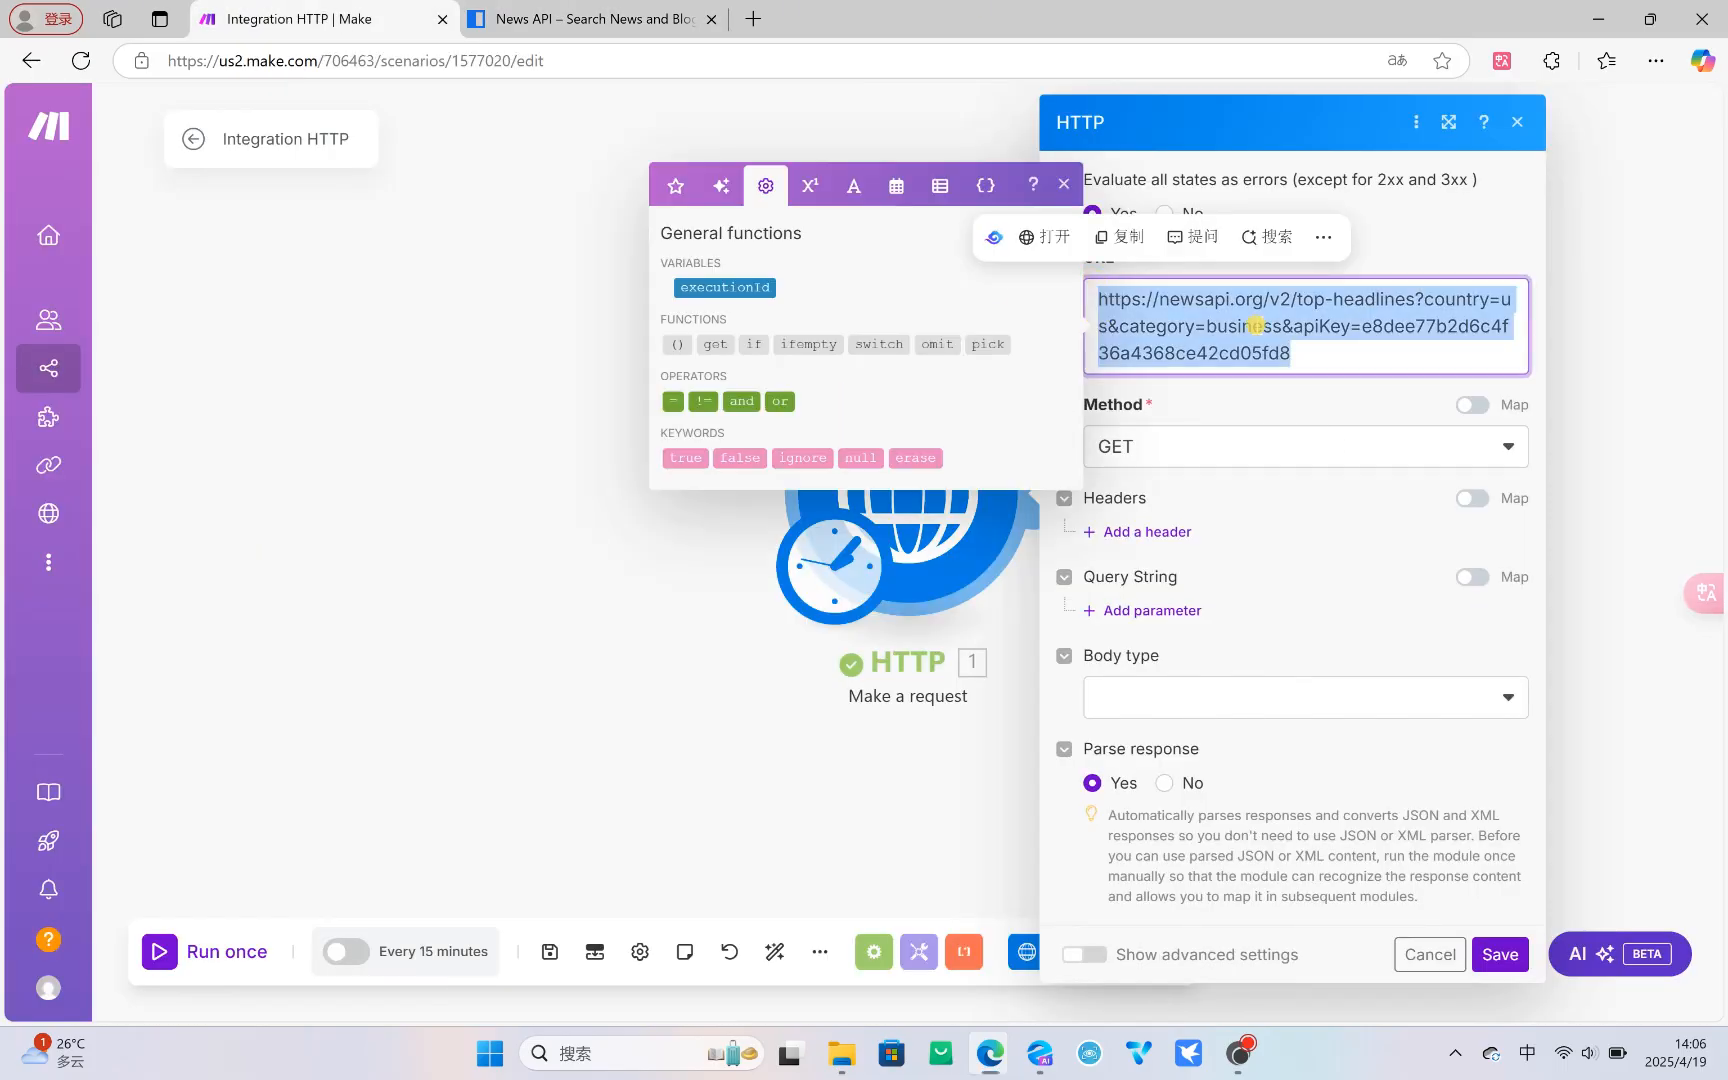
right_click(1257, 325)
left_click(1003, 535)
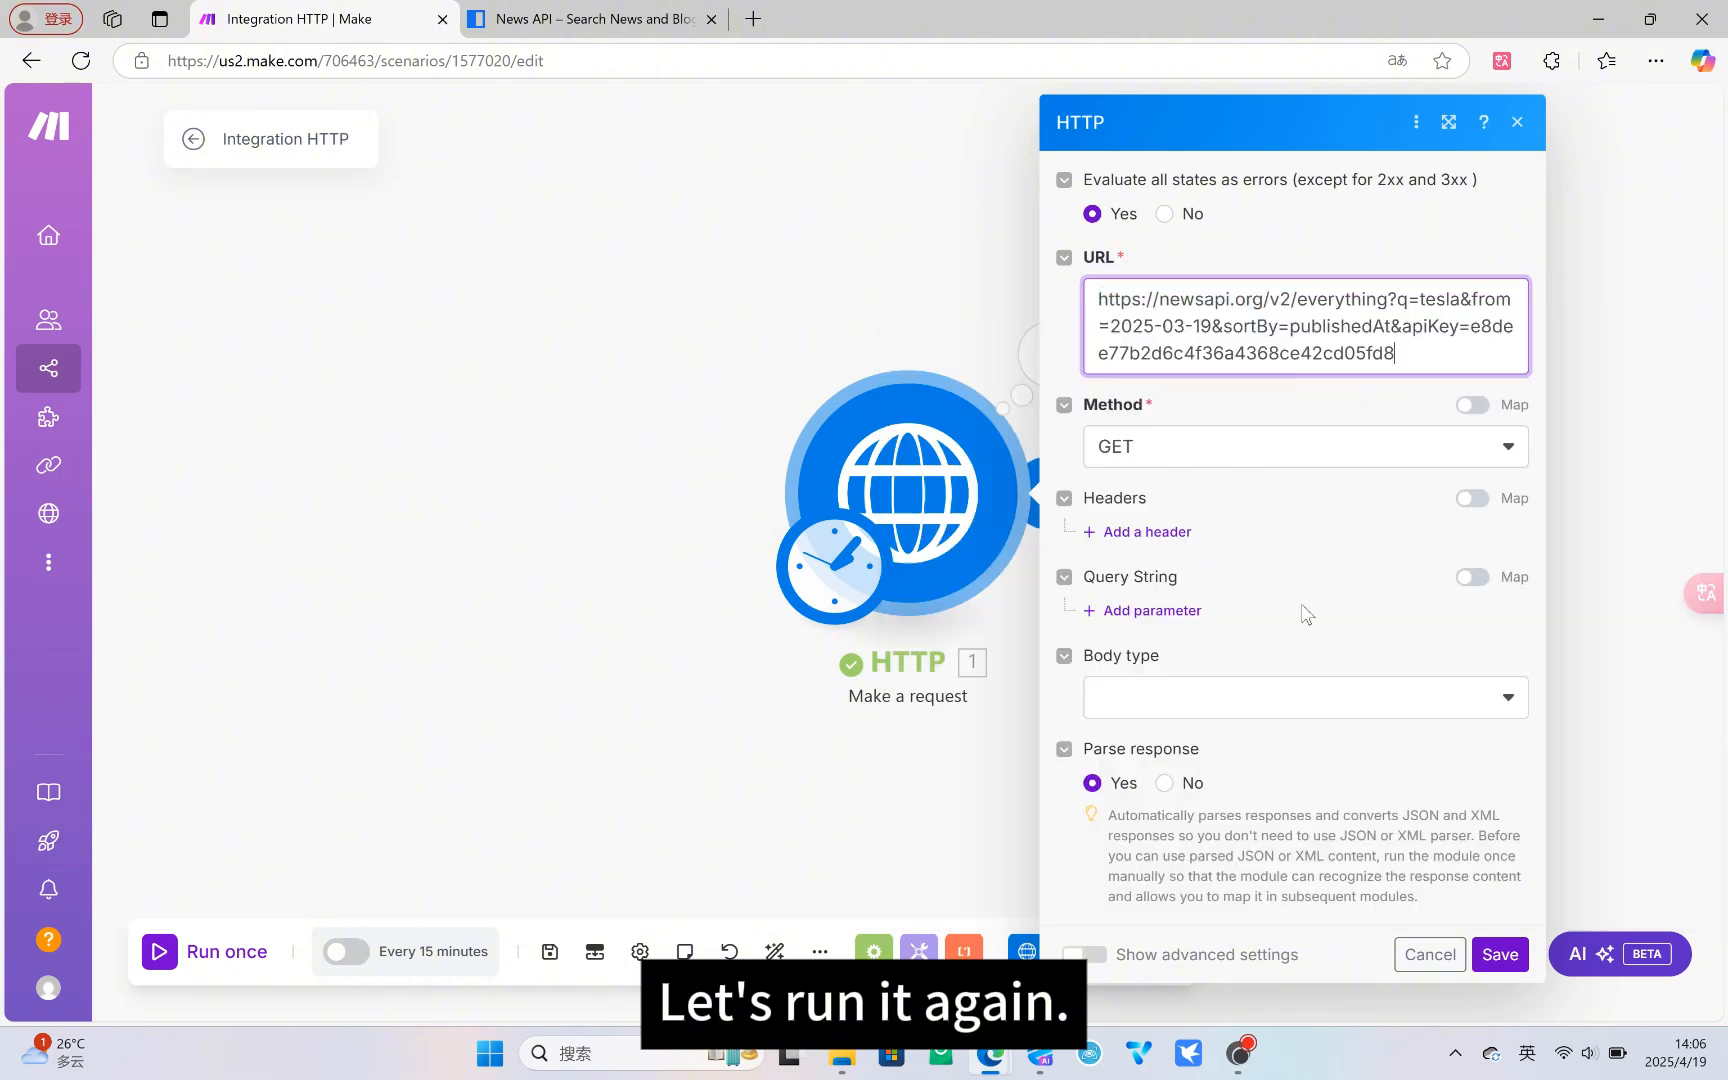
left_click(1518, 950)
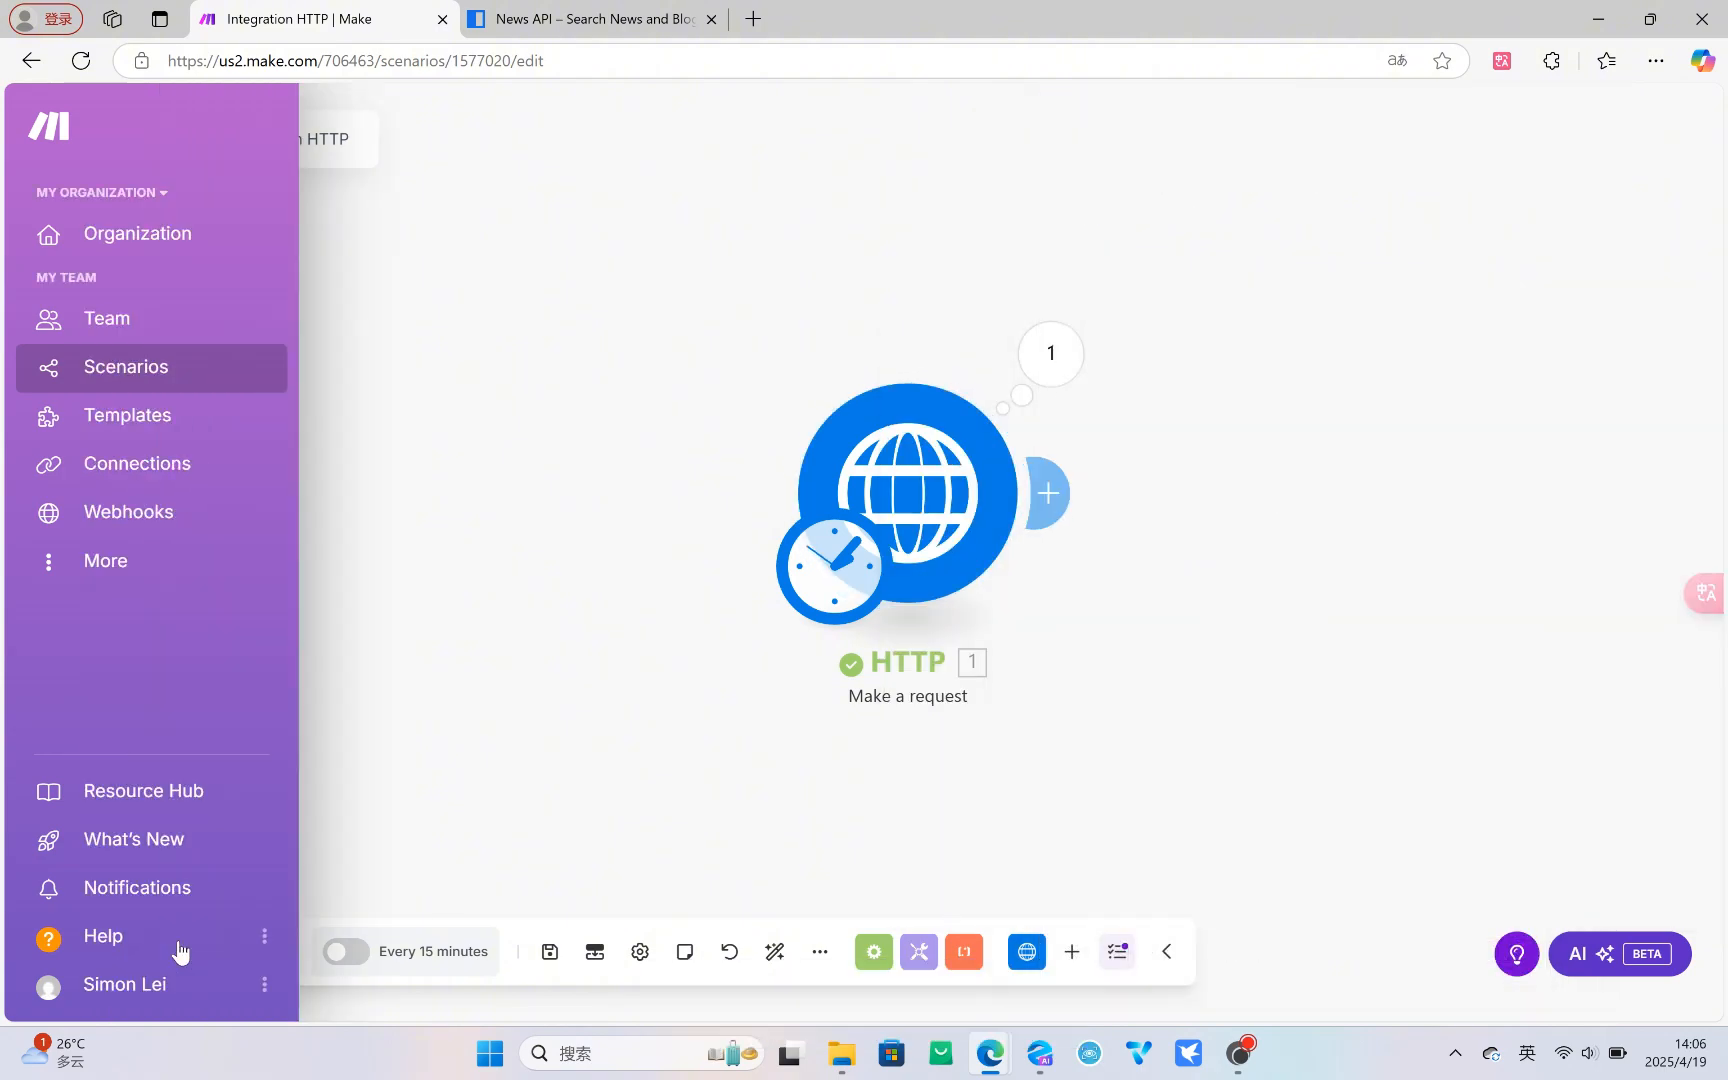
- Run the scenario with the Tesla request and expand the output data down to the first article's fields
left_click(163, 951)
left_click(1050, 353)
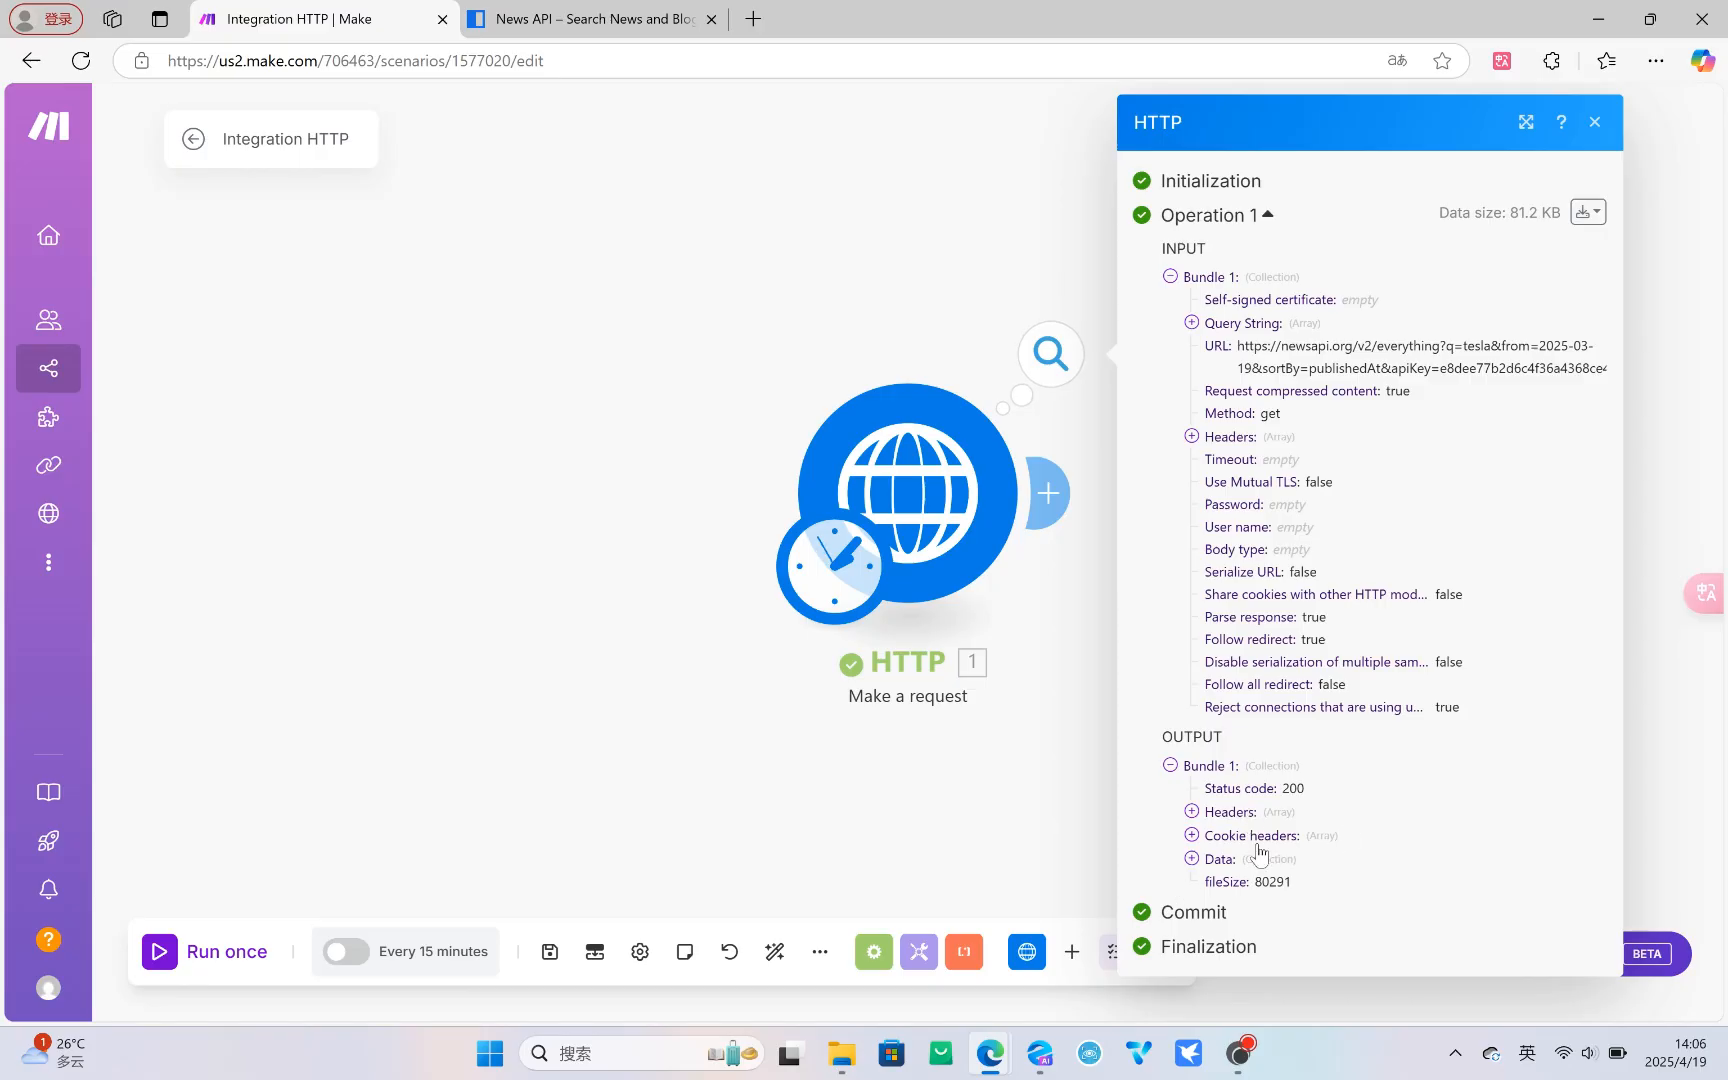
left_click(1191, 858)
scroll(1253, 810, "down", 1)
left_click(1210, 892)
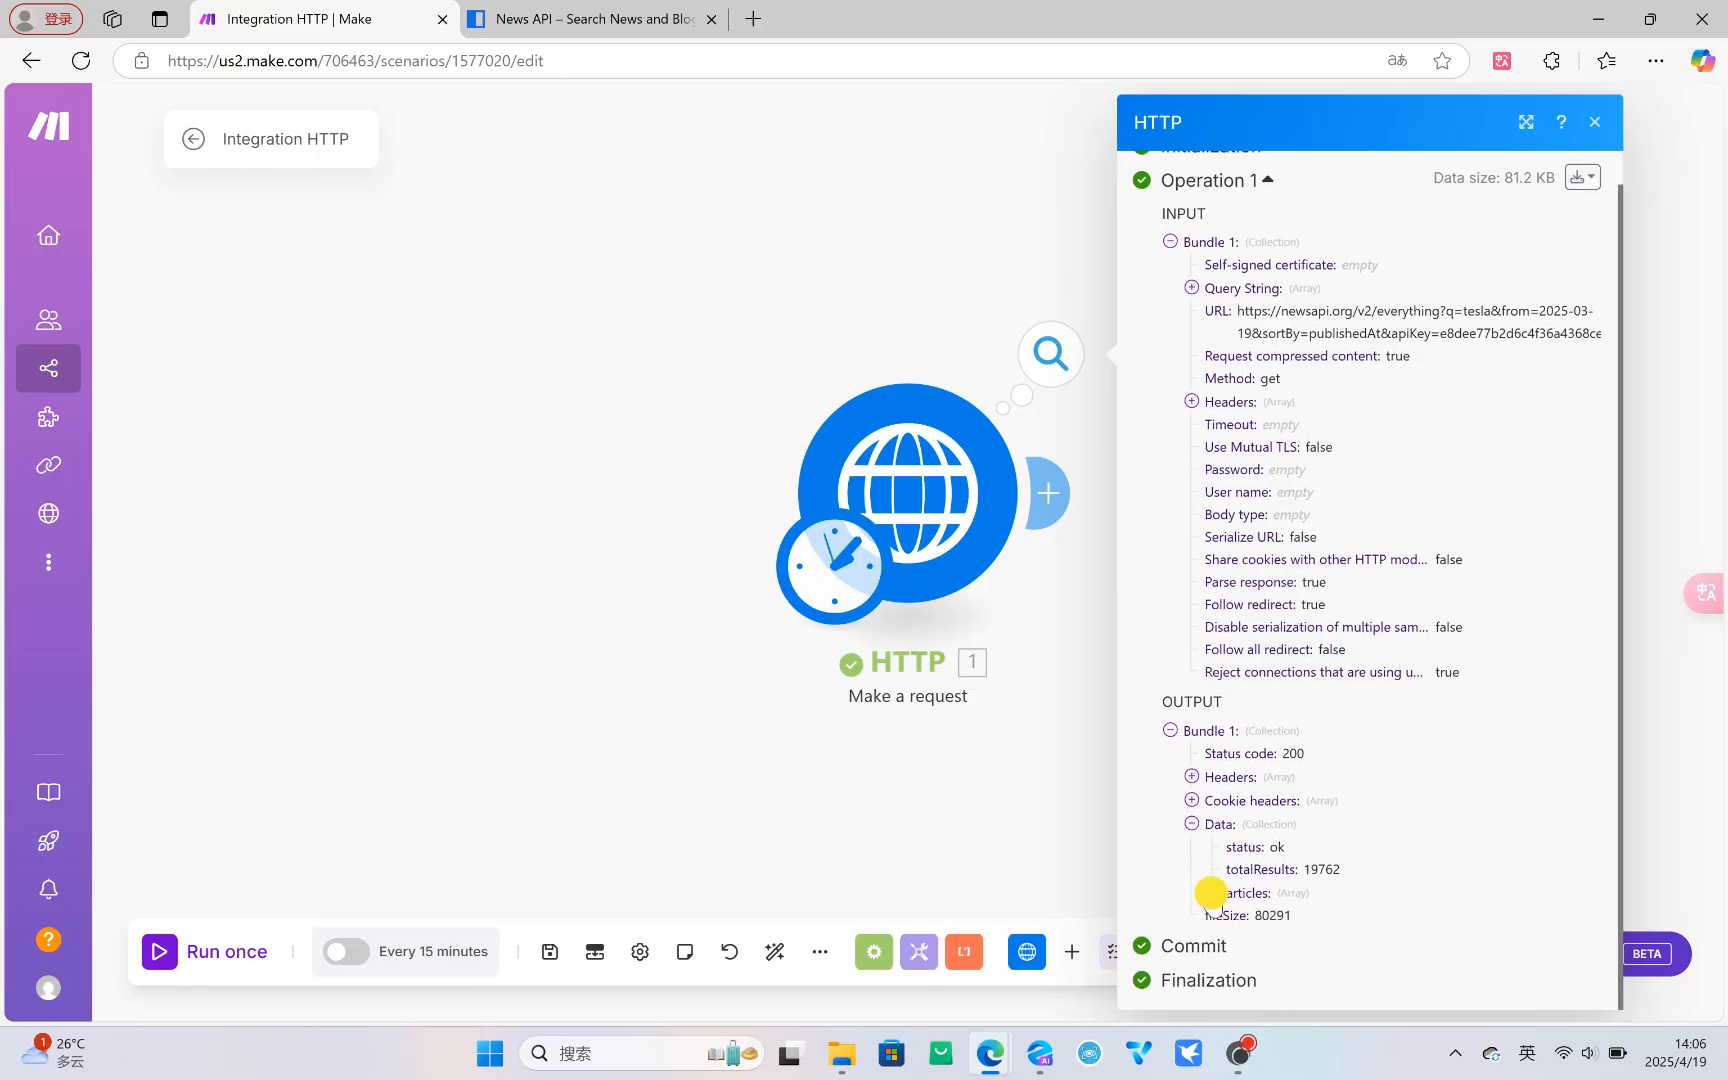
scroll(1358, 791, "down", 5)
left_click(1238, 467)
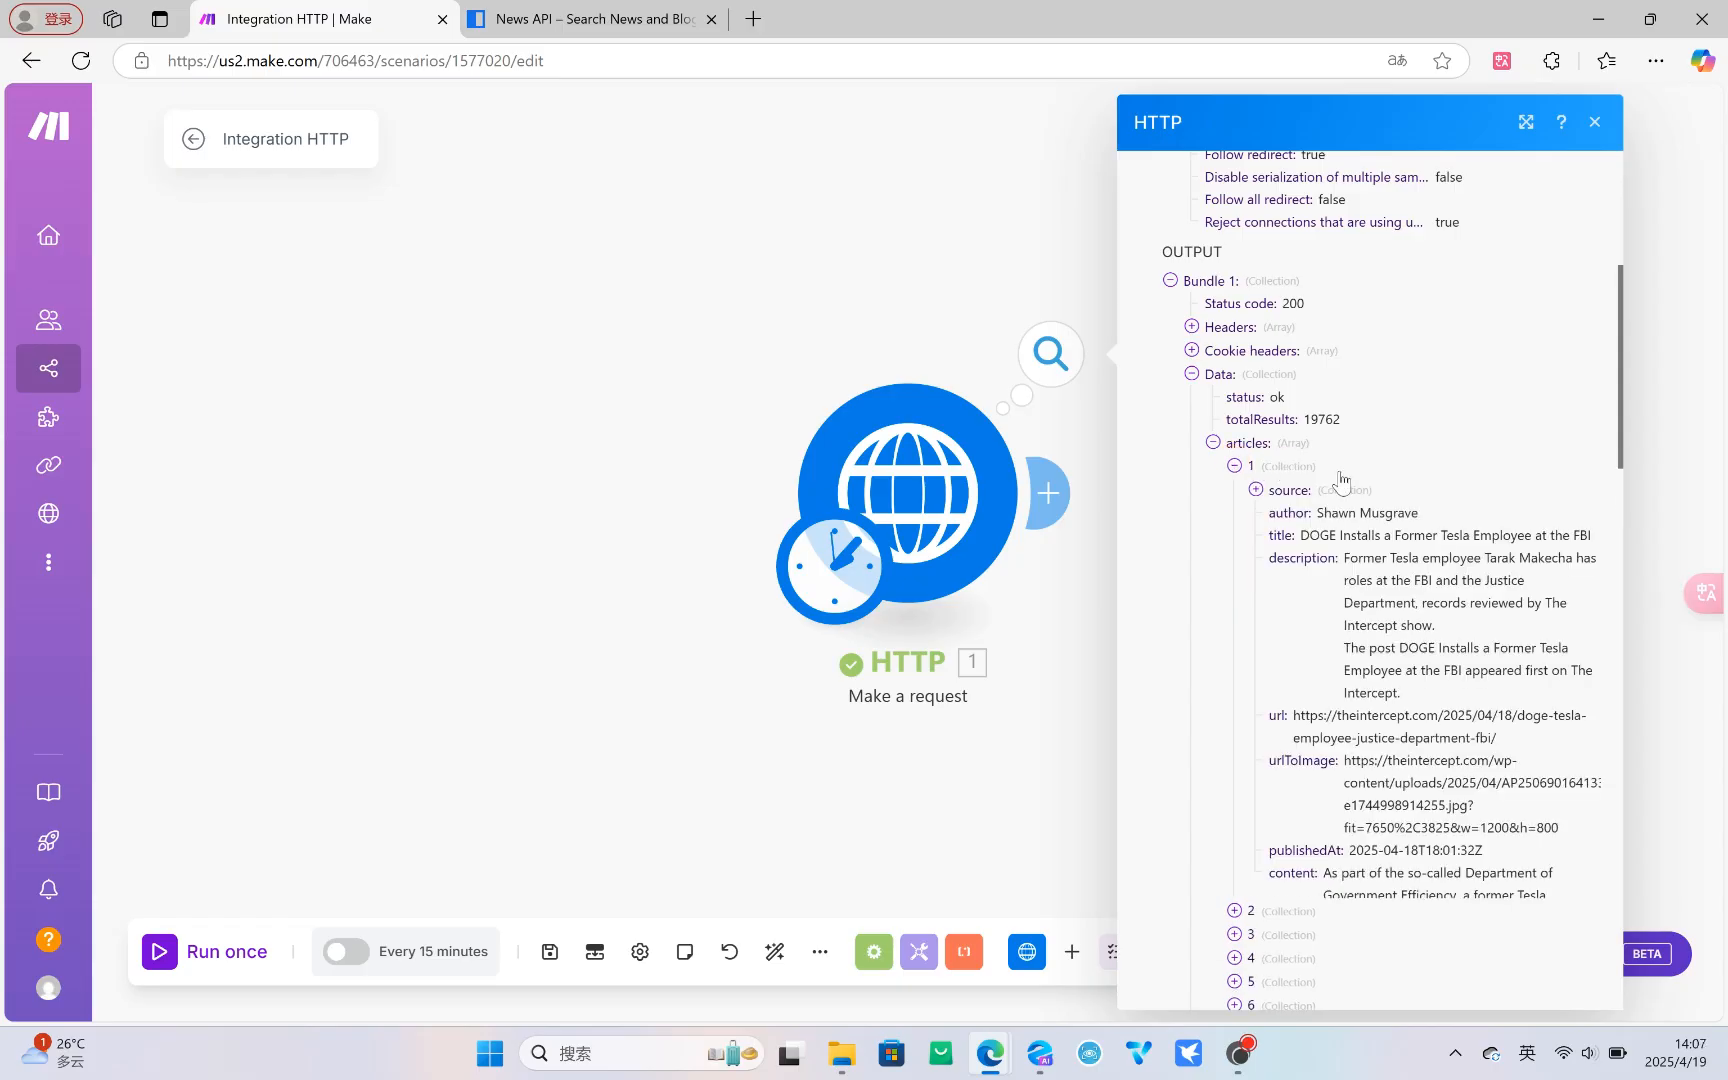
- Examine the description and content of the first Tesla article in the output
scroll(1396, 580, "down", 1)
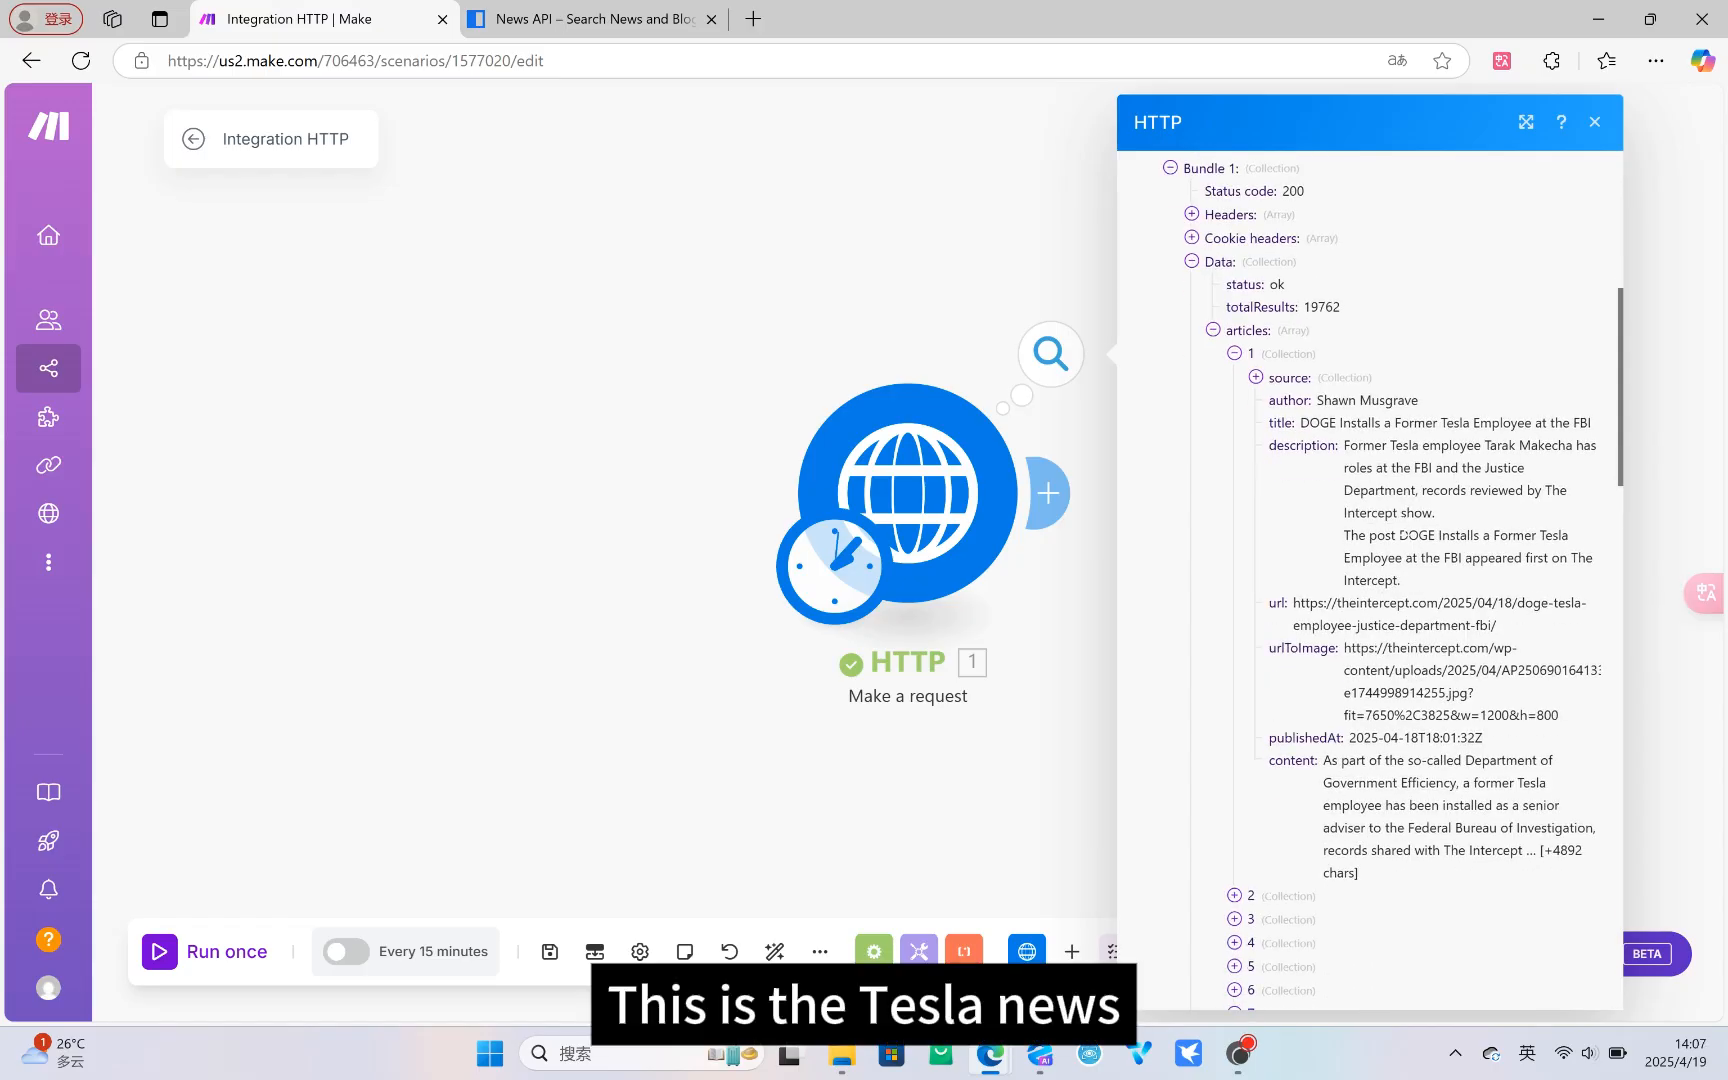
left_click_drag(1345, 445, 1517, 445)
left_click(1436, 558)
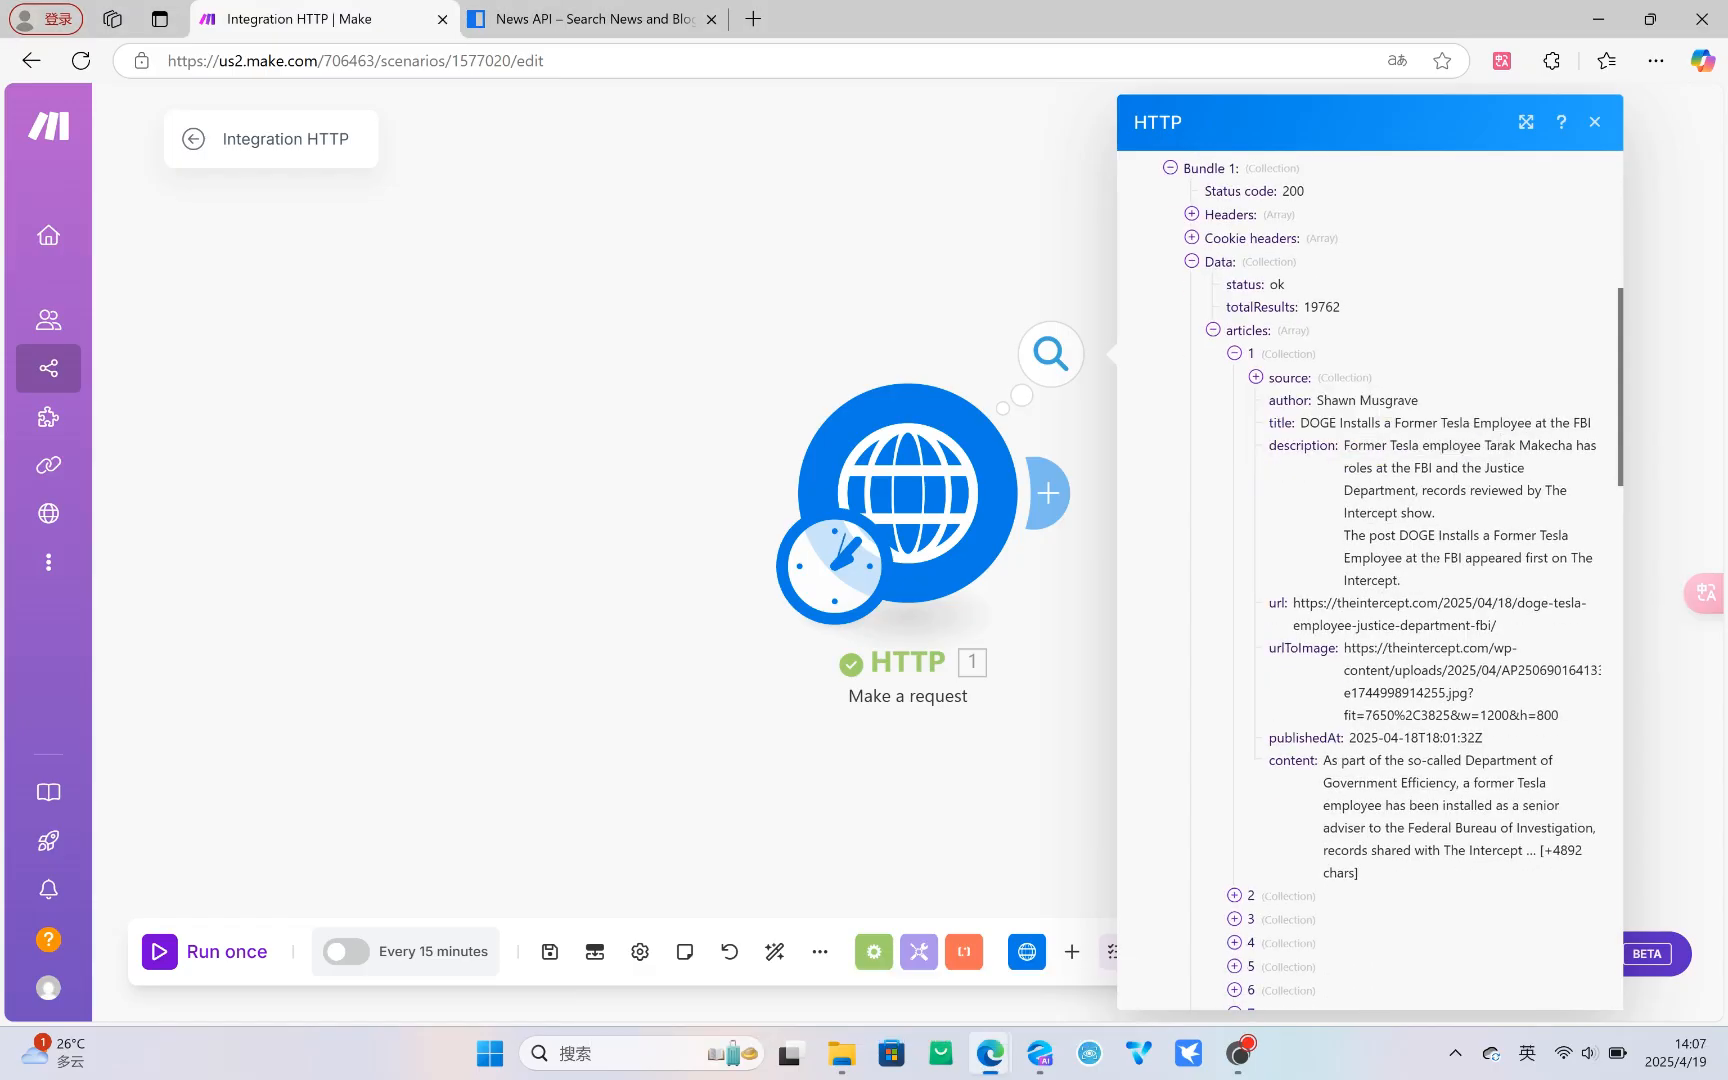
- Expand the second article in the Tesla output and examine its title, description and content
left_click_drag(1358, 445, 1538, 445)
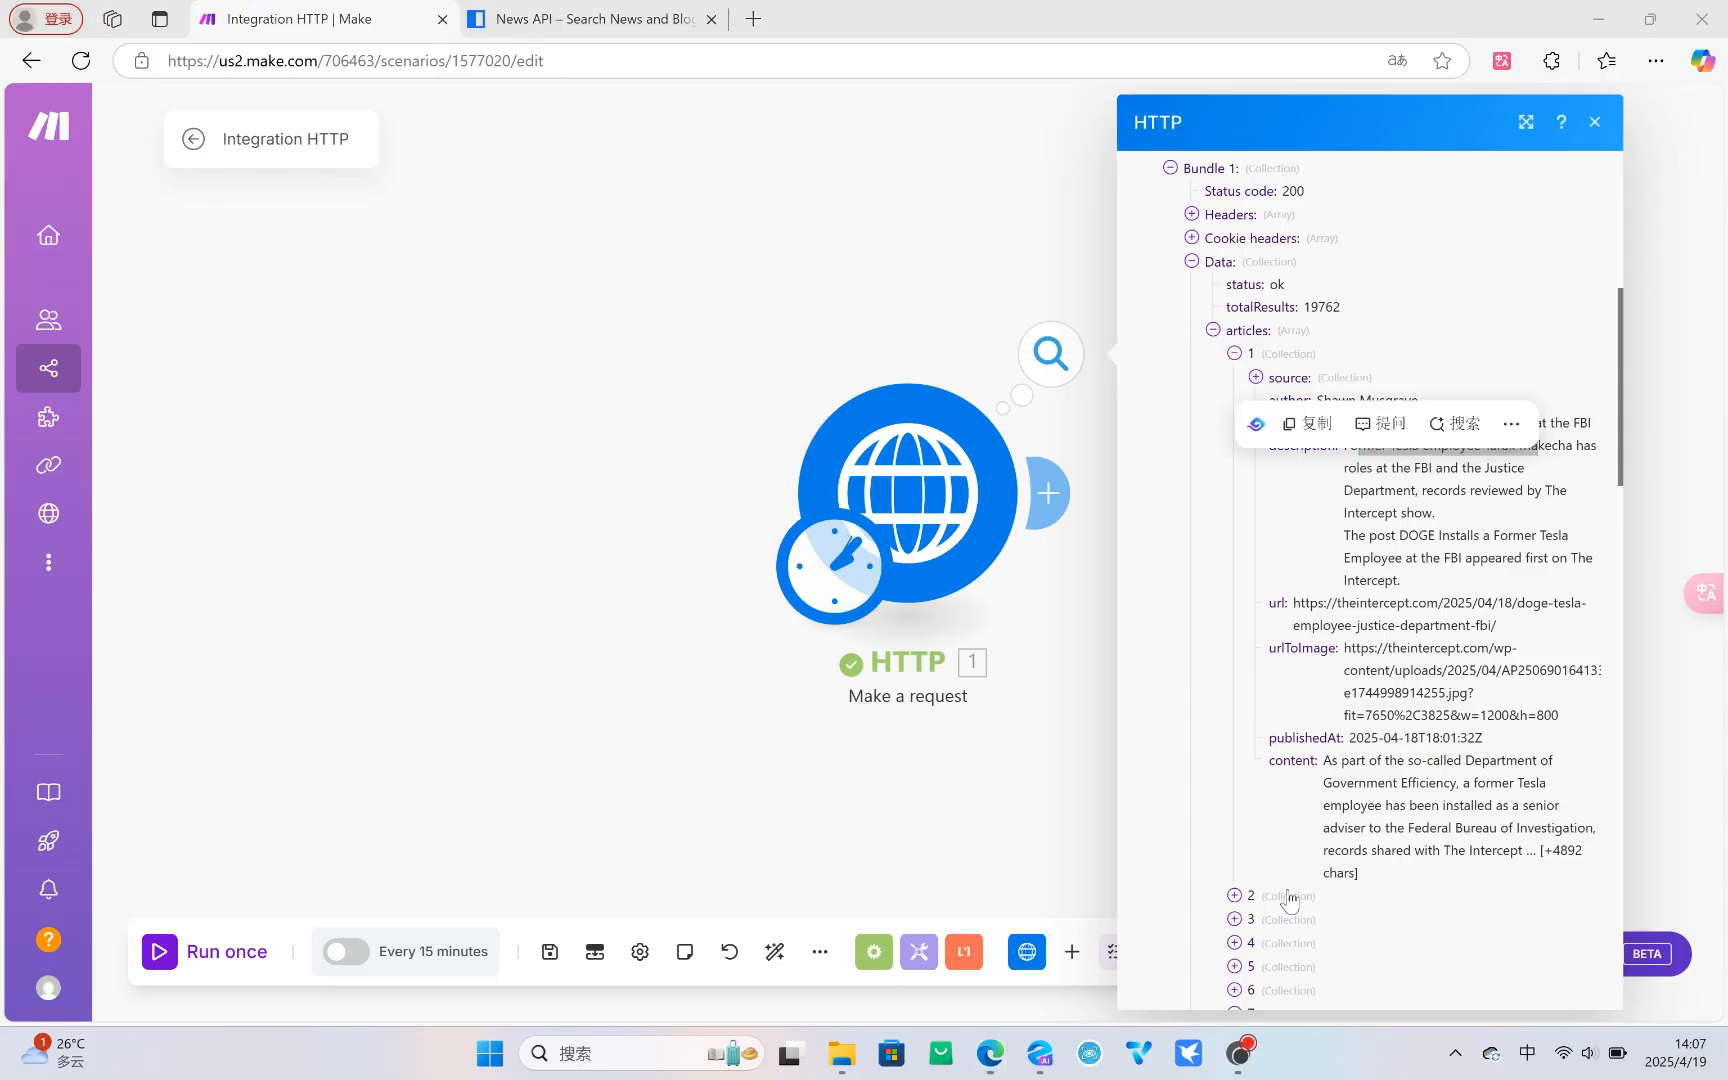
scroll(1240, 614, "down", 2)
left_click(1236, 671)
scroll(1383, 660, "down", 2)
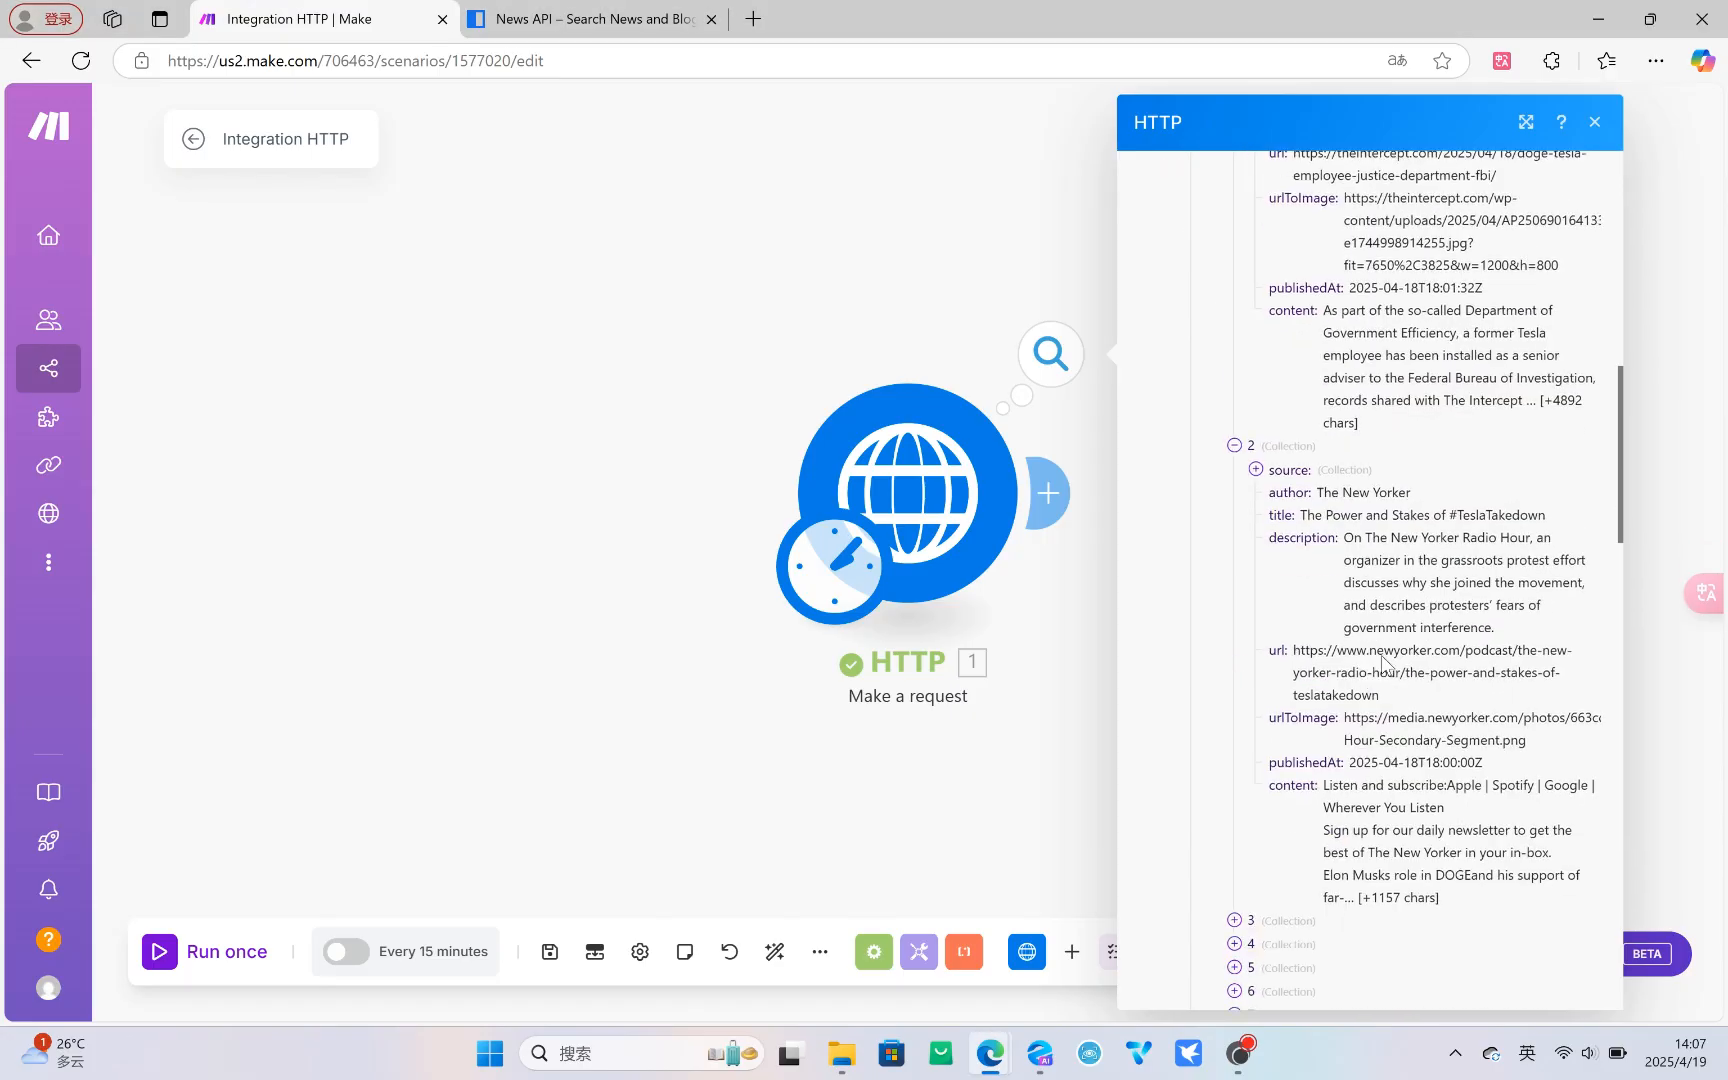
left_click_drag(1338, 515, 1531, 515)
left_click(1462, 627)
scroll(1507, 683, "down", 2)
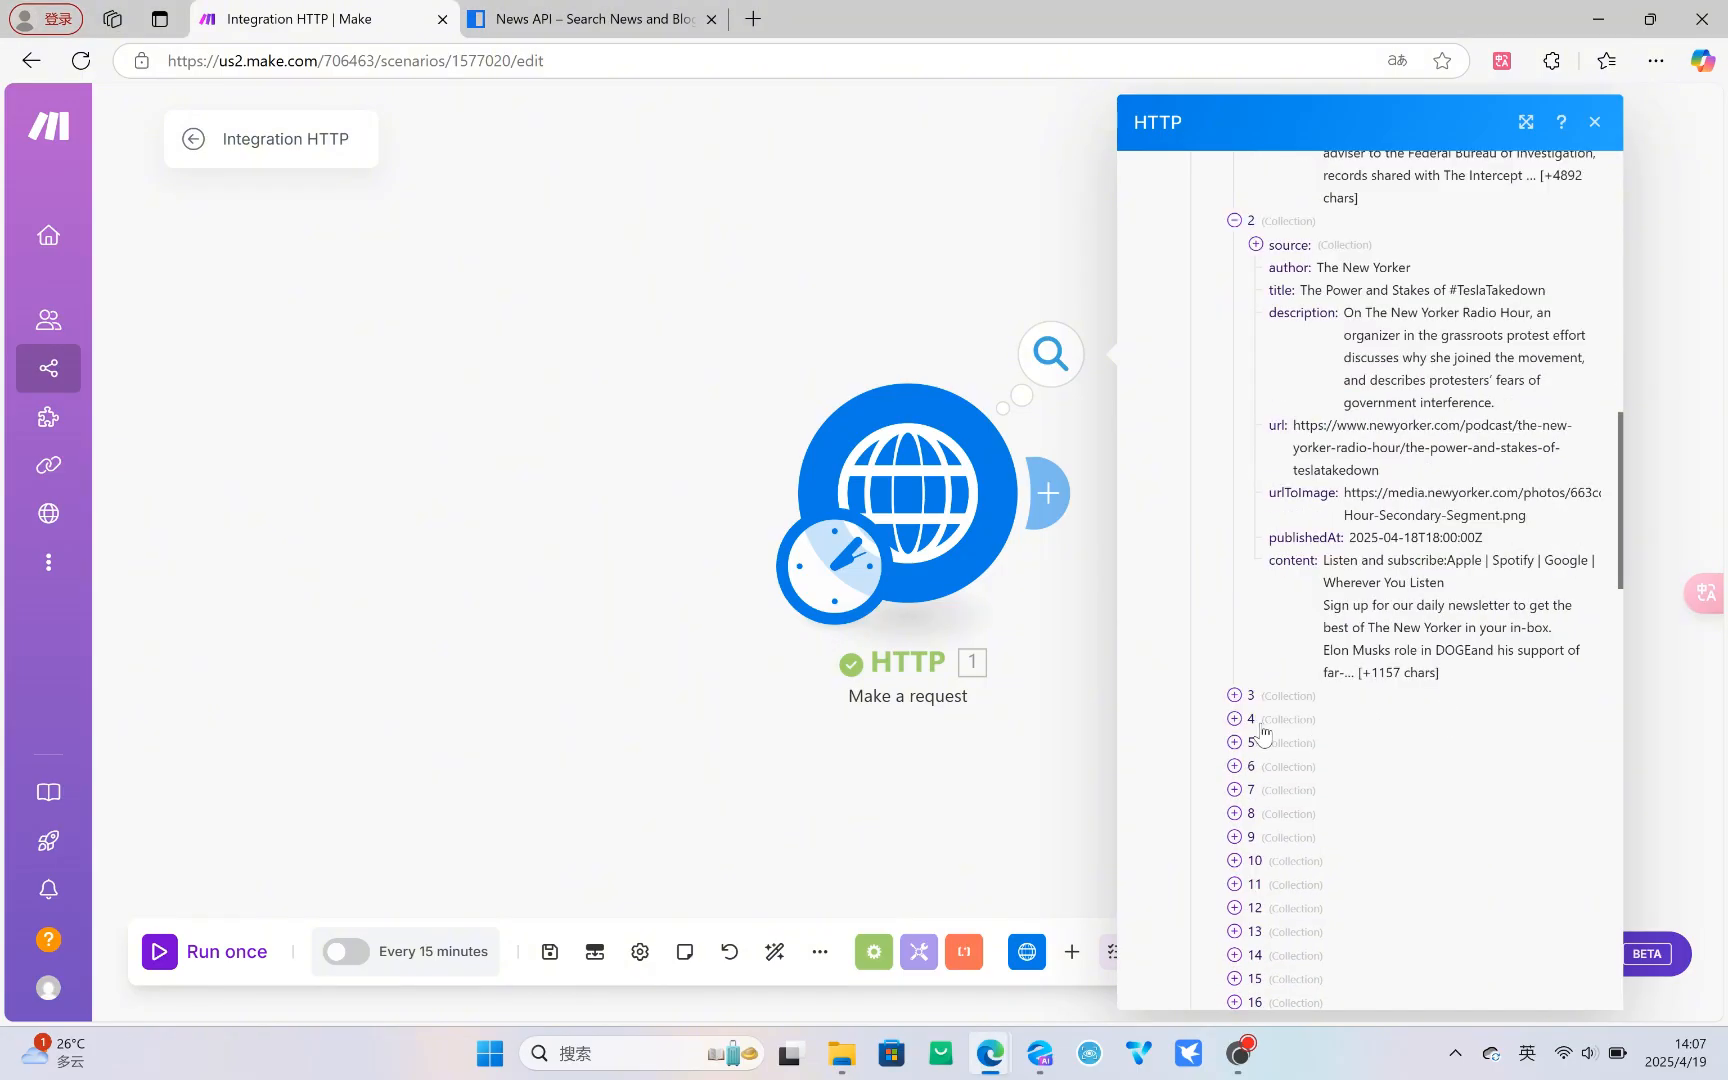
- Expand the third article with its content and the fourth article to examine their fields, and close the output
left_click(1234, 695)
scroll(1407, 450, "down", 3)
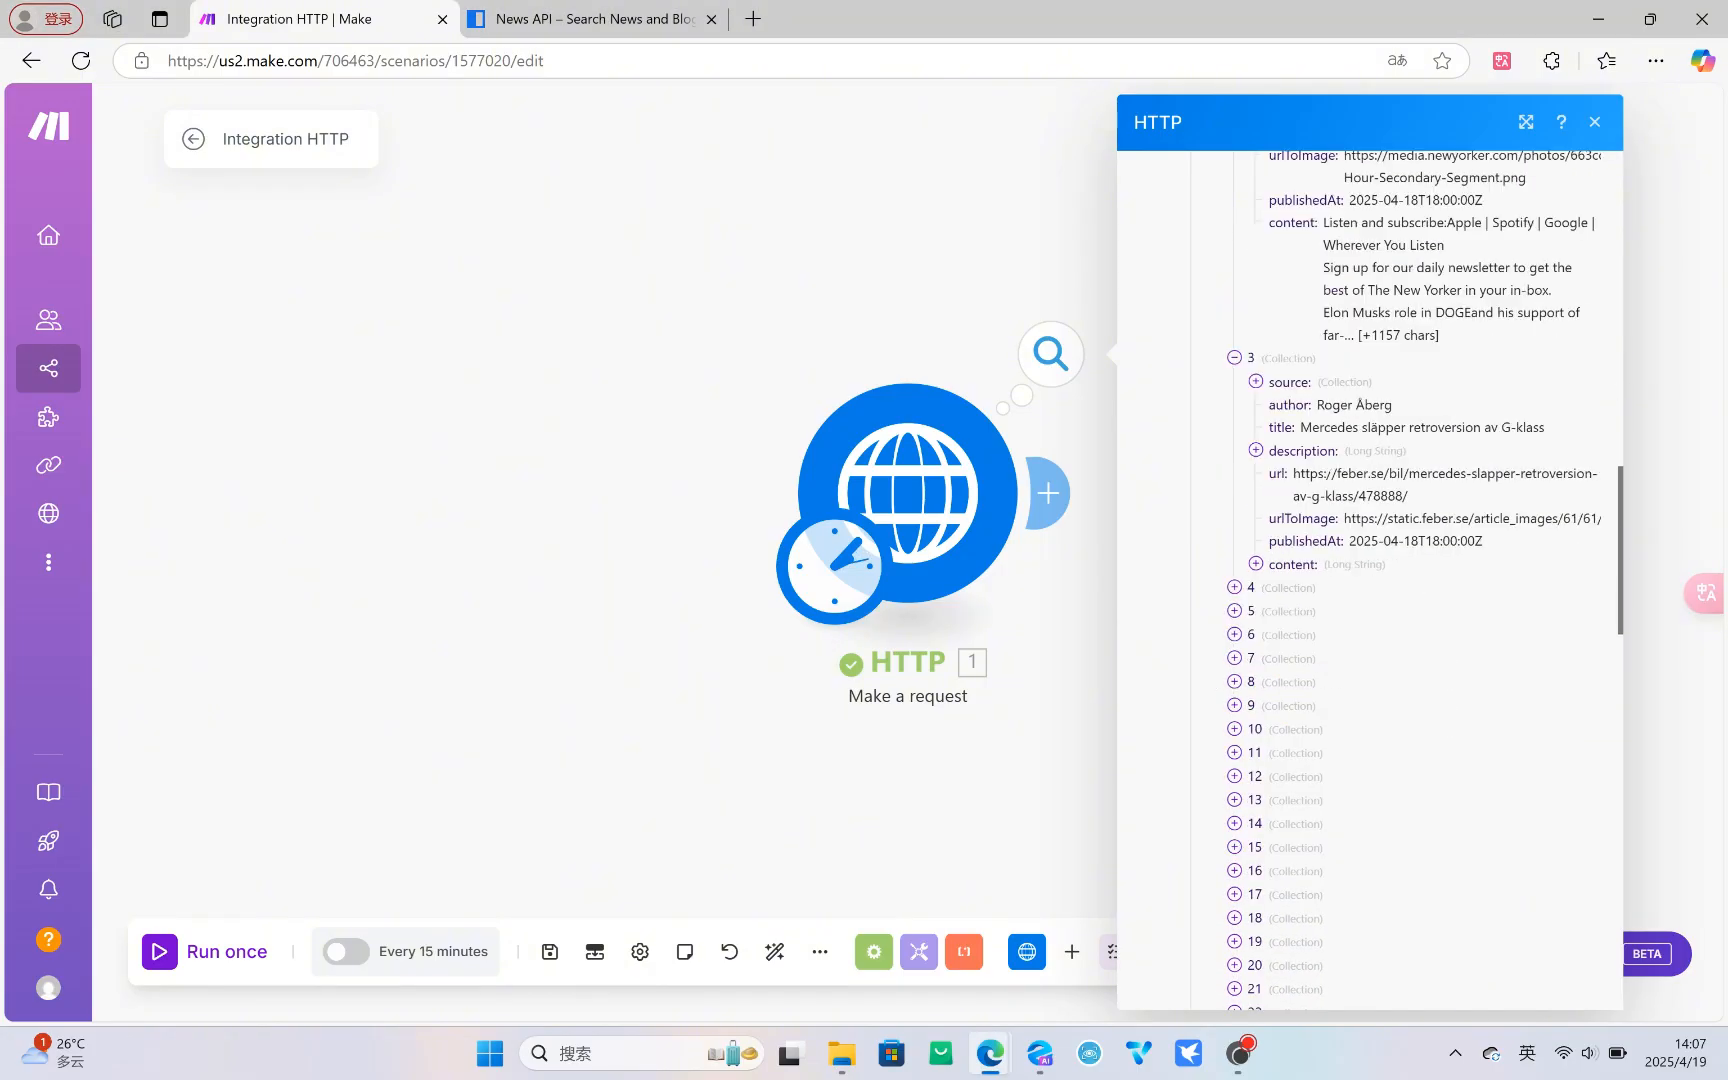
left_click(1255, 565)
scroll(1255, 566, "down", 2)
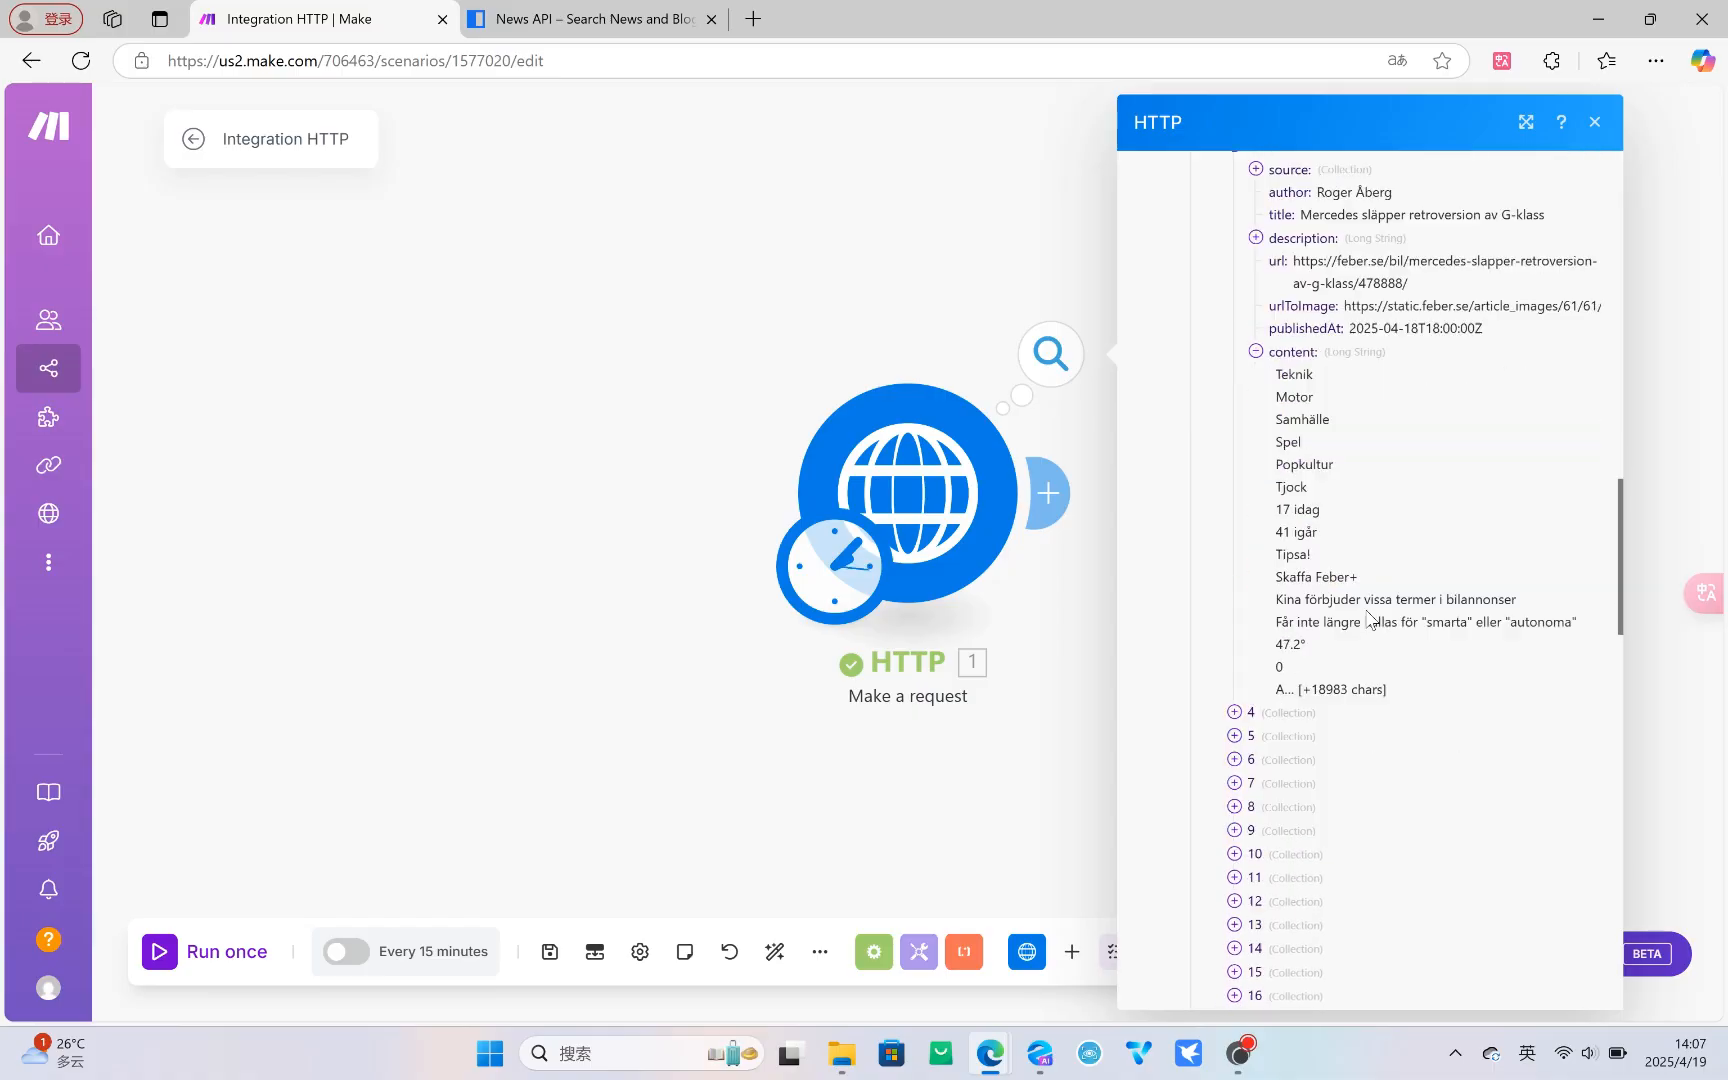
left_click(1233, 700)
scroll(1397, 748, "down", 3)
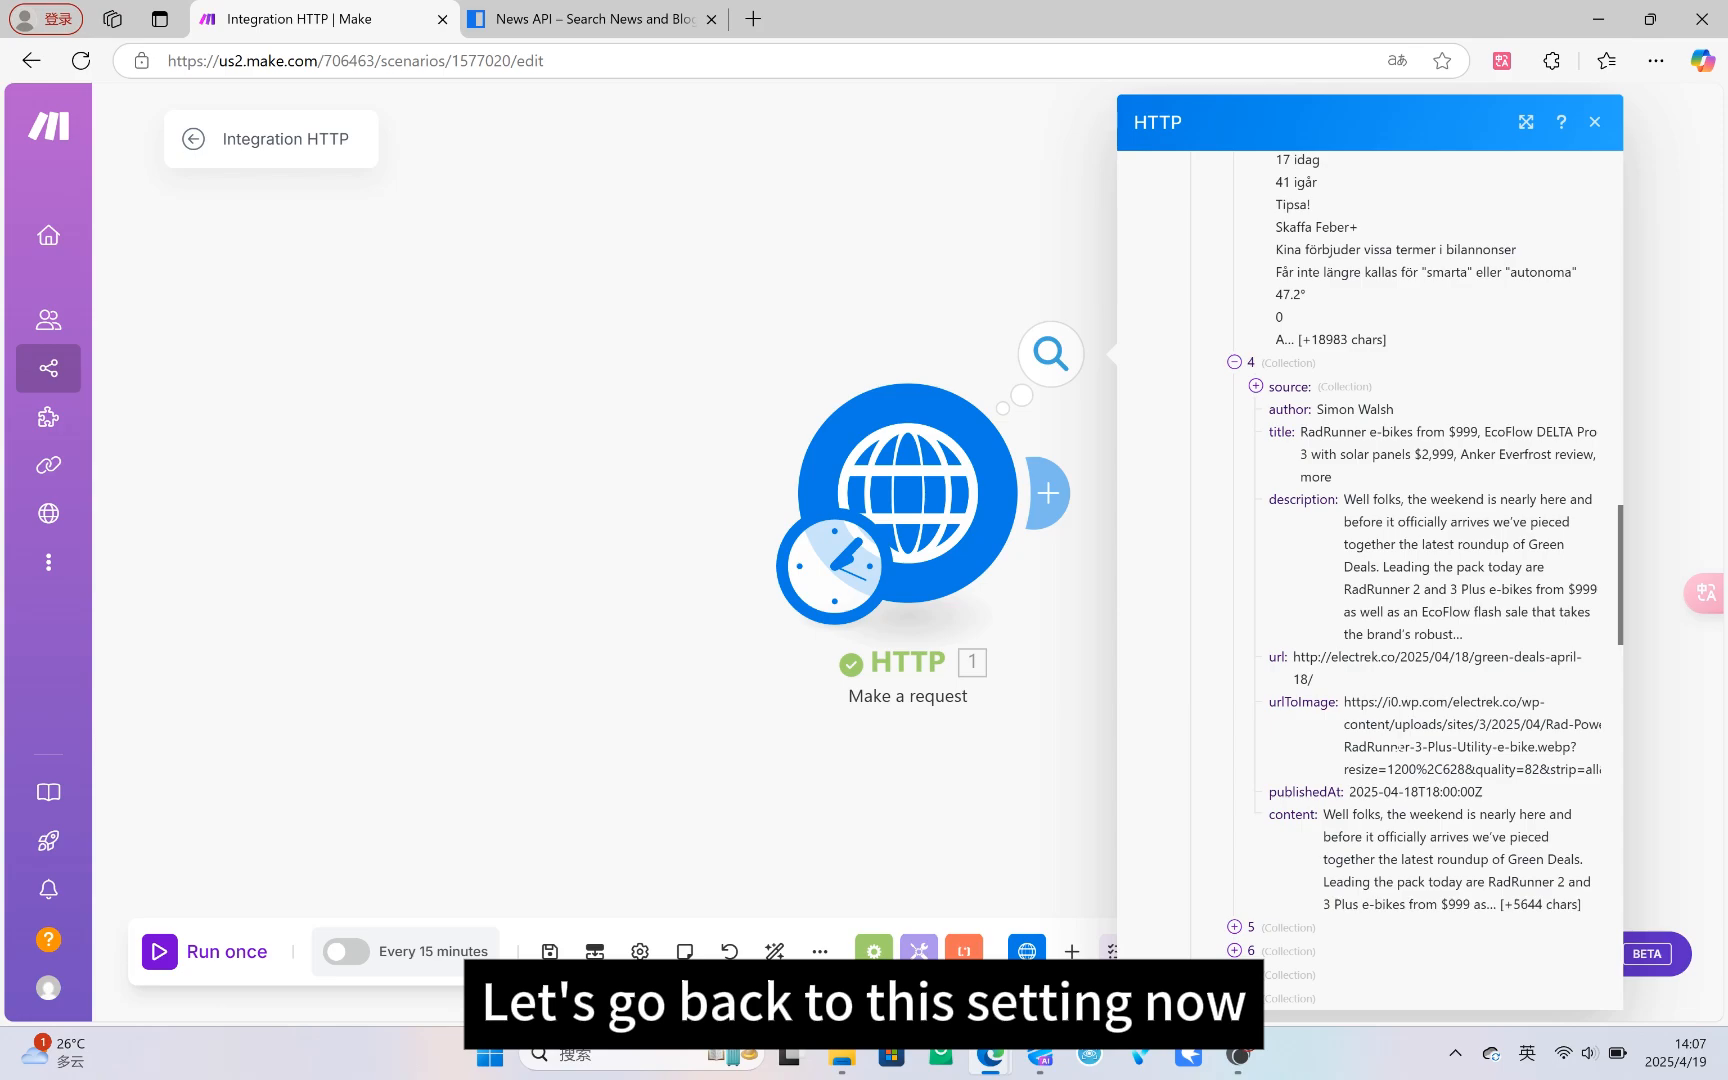
scroll(1405, 745, "down", 2)
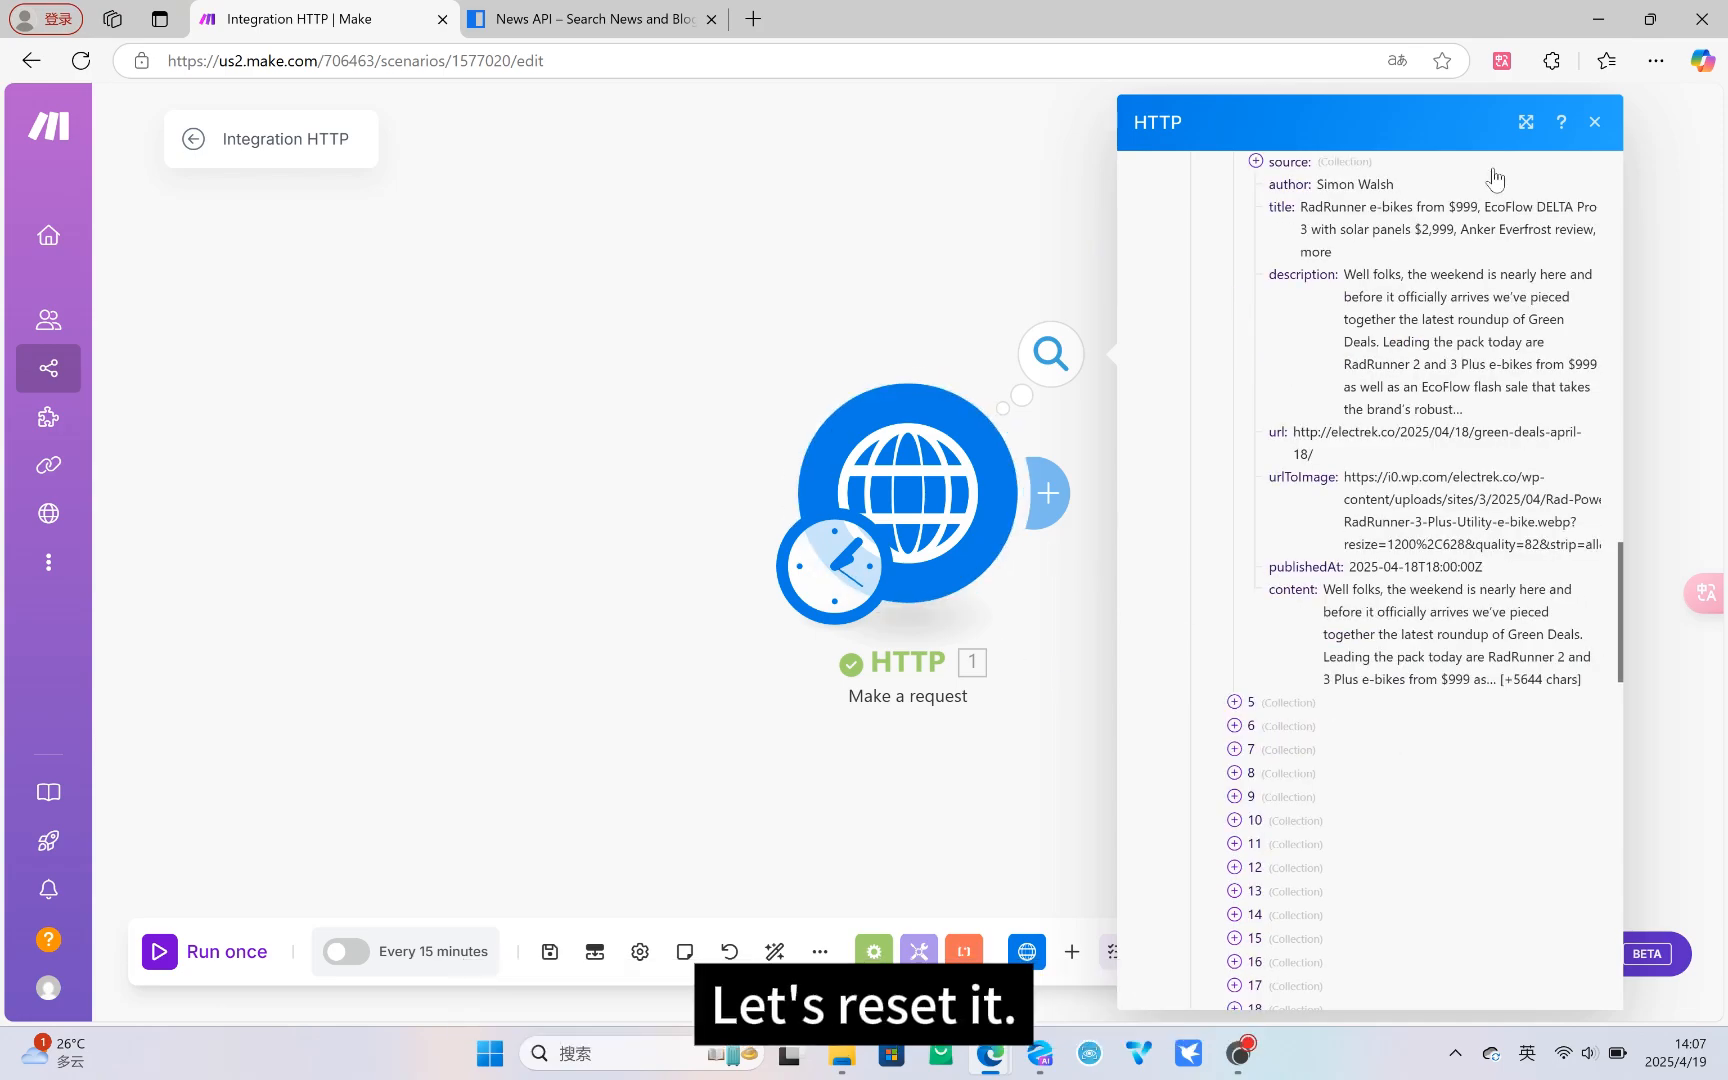
left_click(1595, 122)
- Open the HTTP module's settings and copy the apiKey parameter with its key from the end of the request URL
right_click(931, 468)
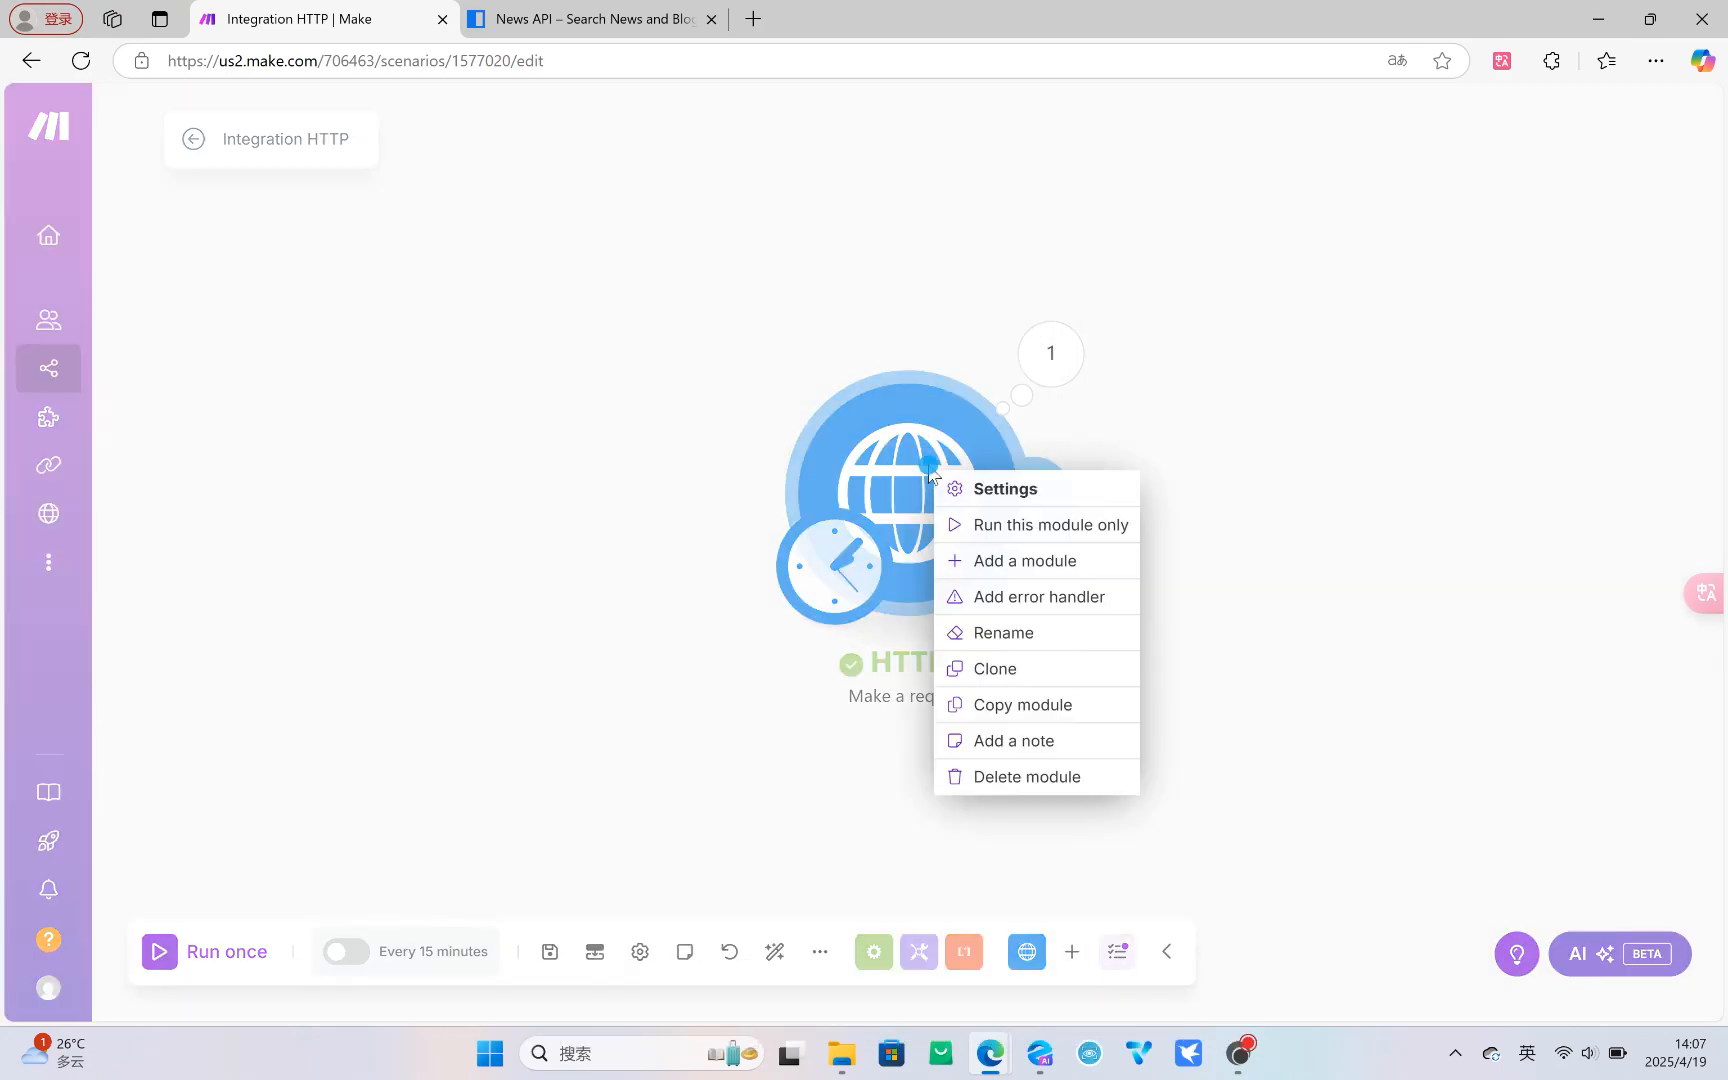
left_click(1008, 486)
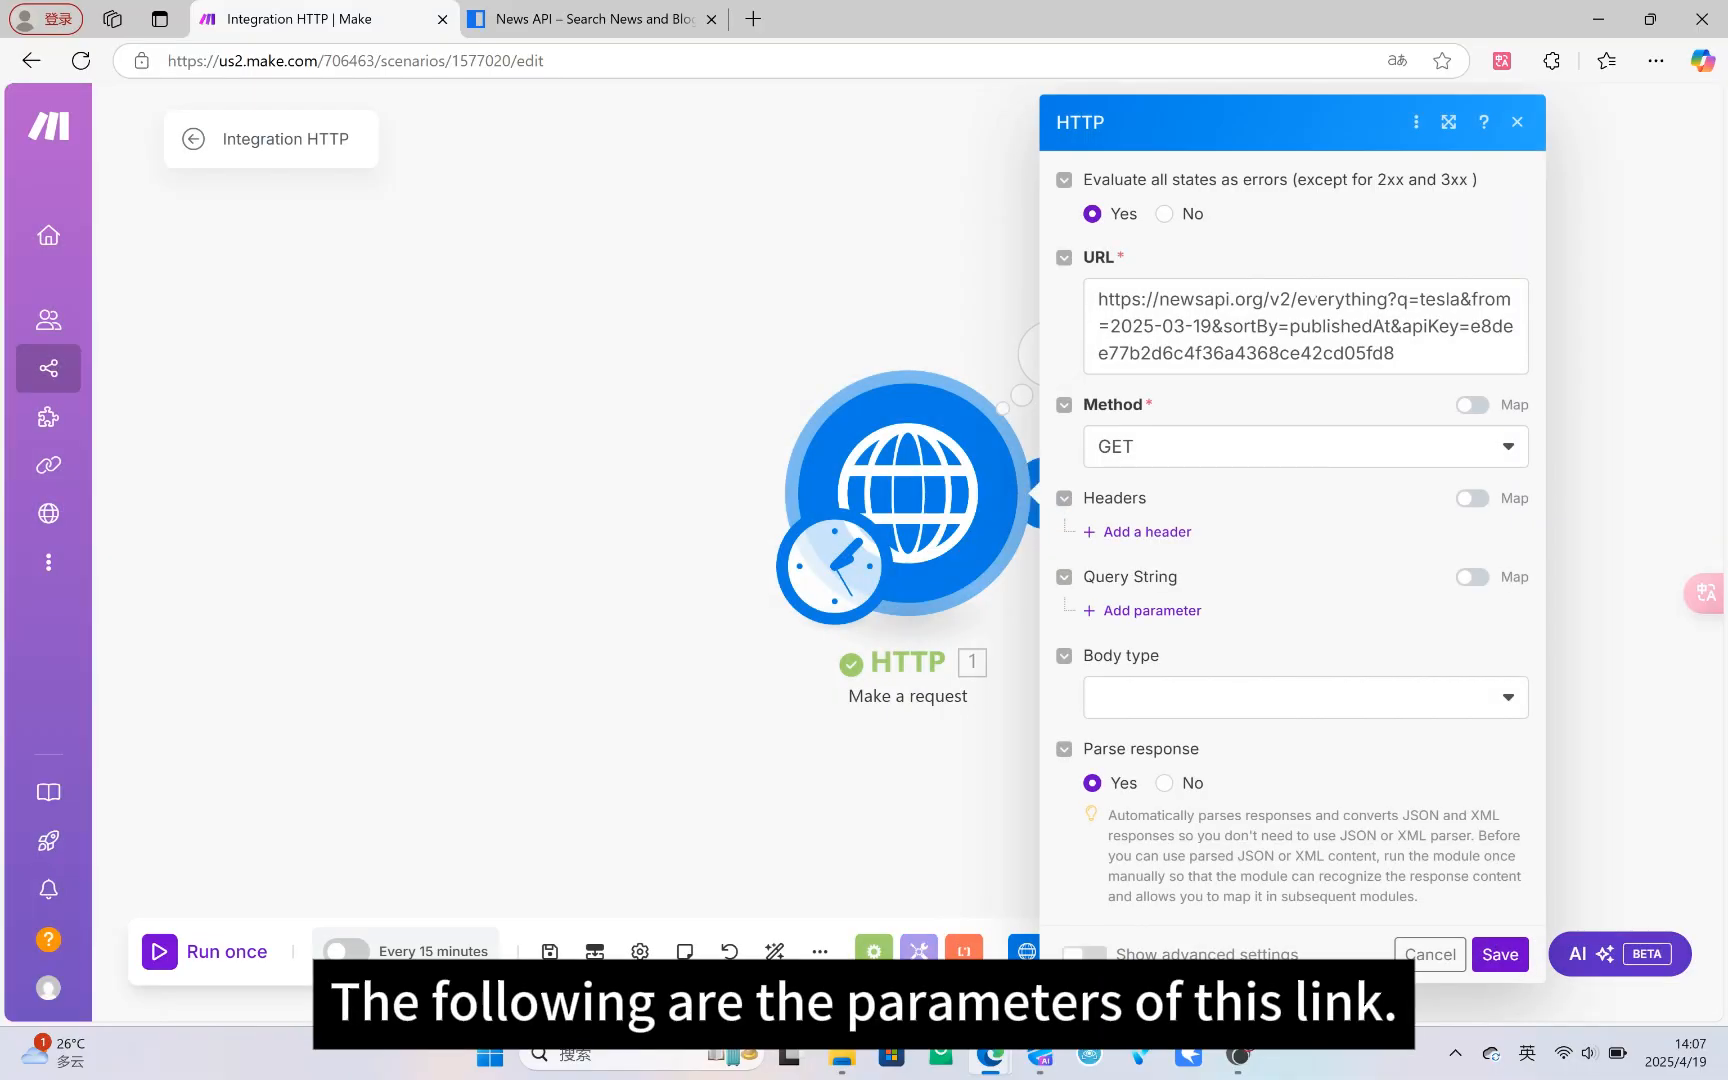
left_click_drag(1397, 298, 1404, 385)
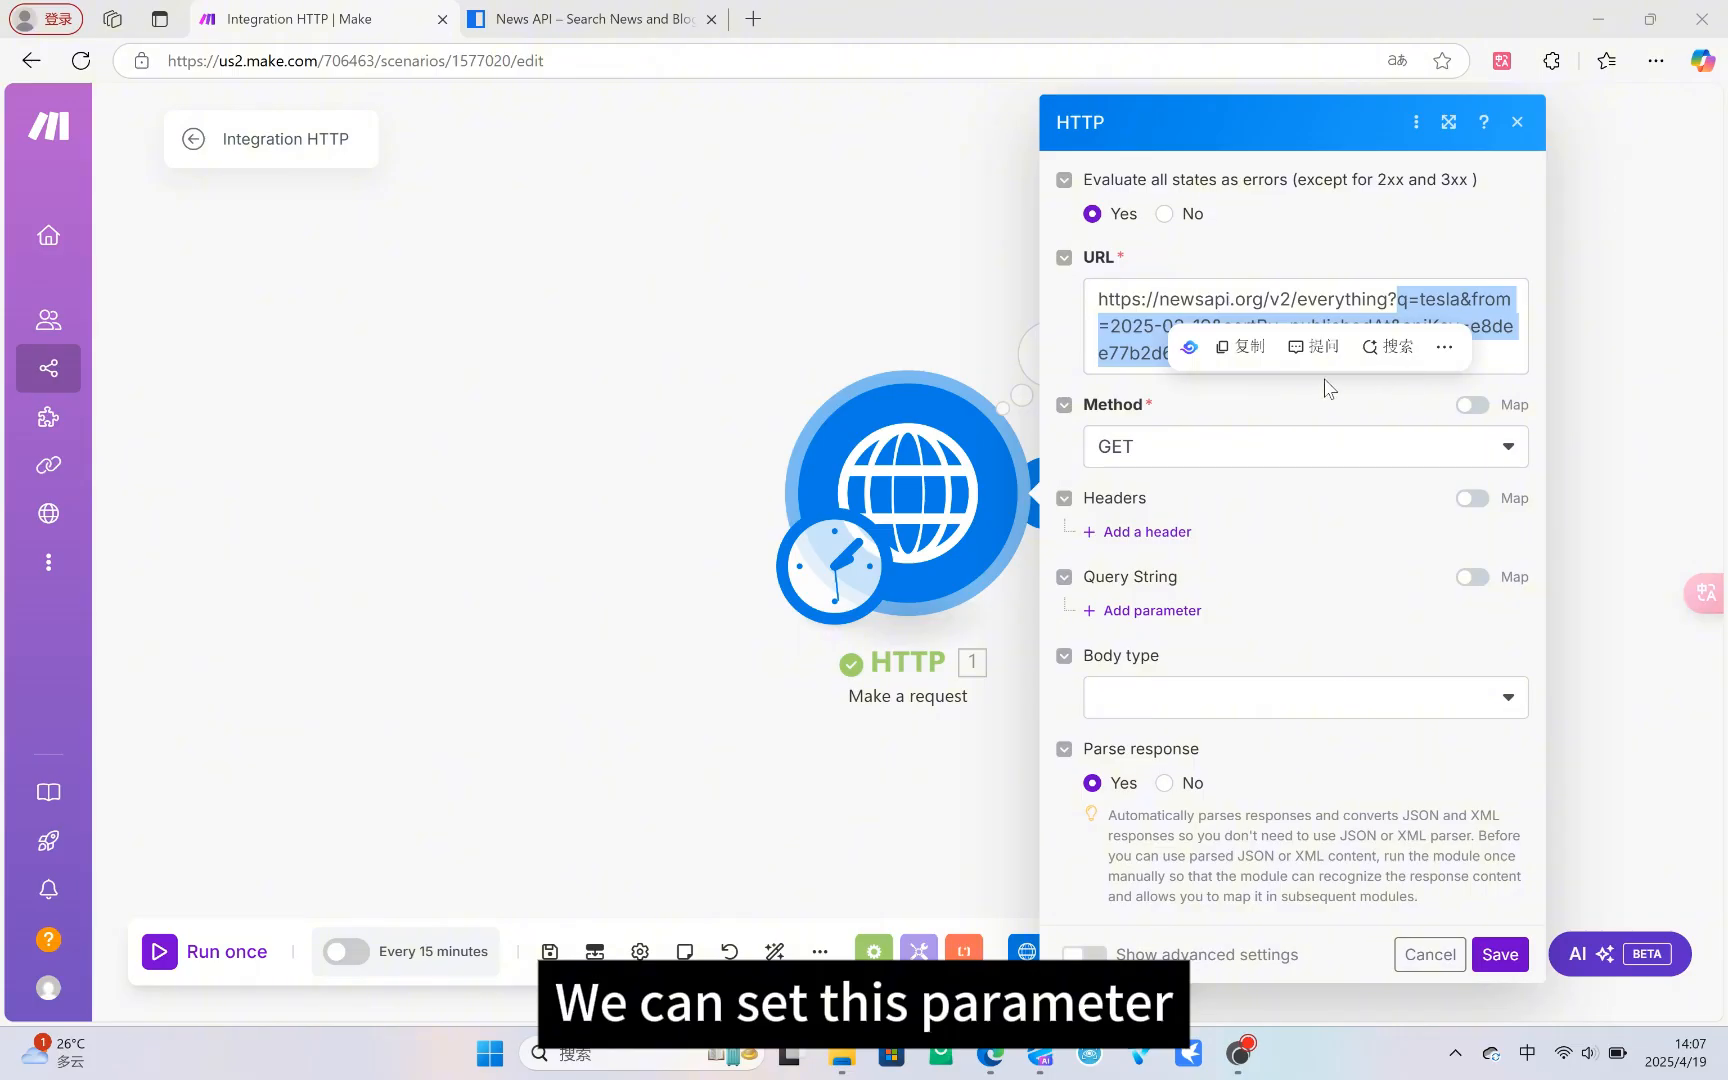
left_click(1064, 580)
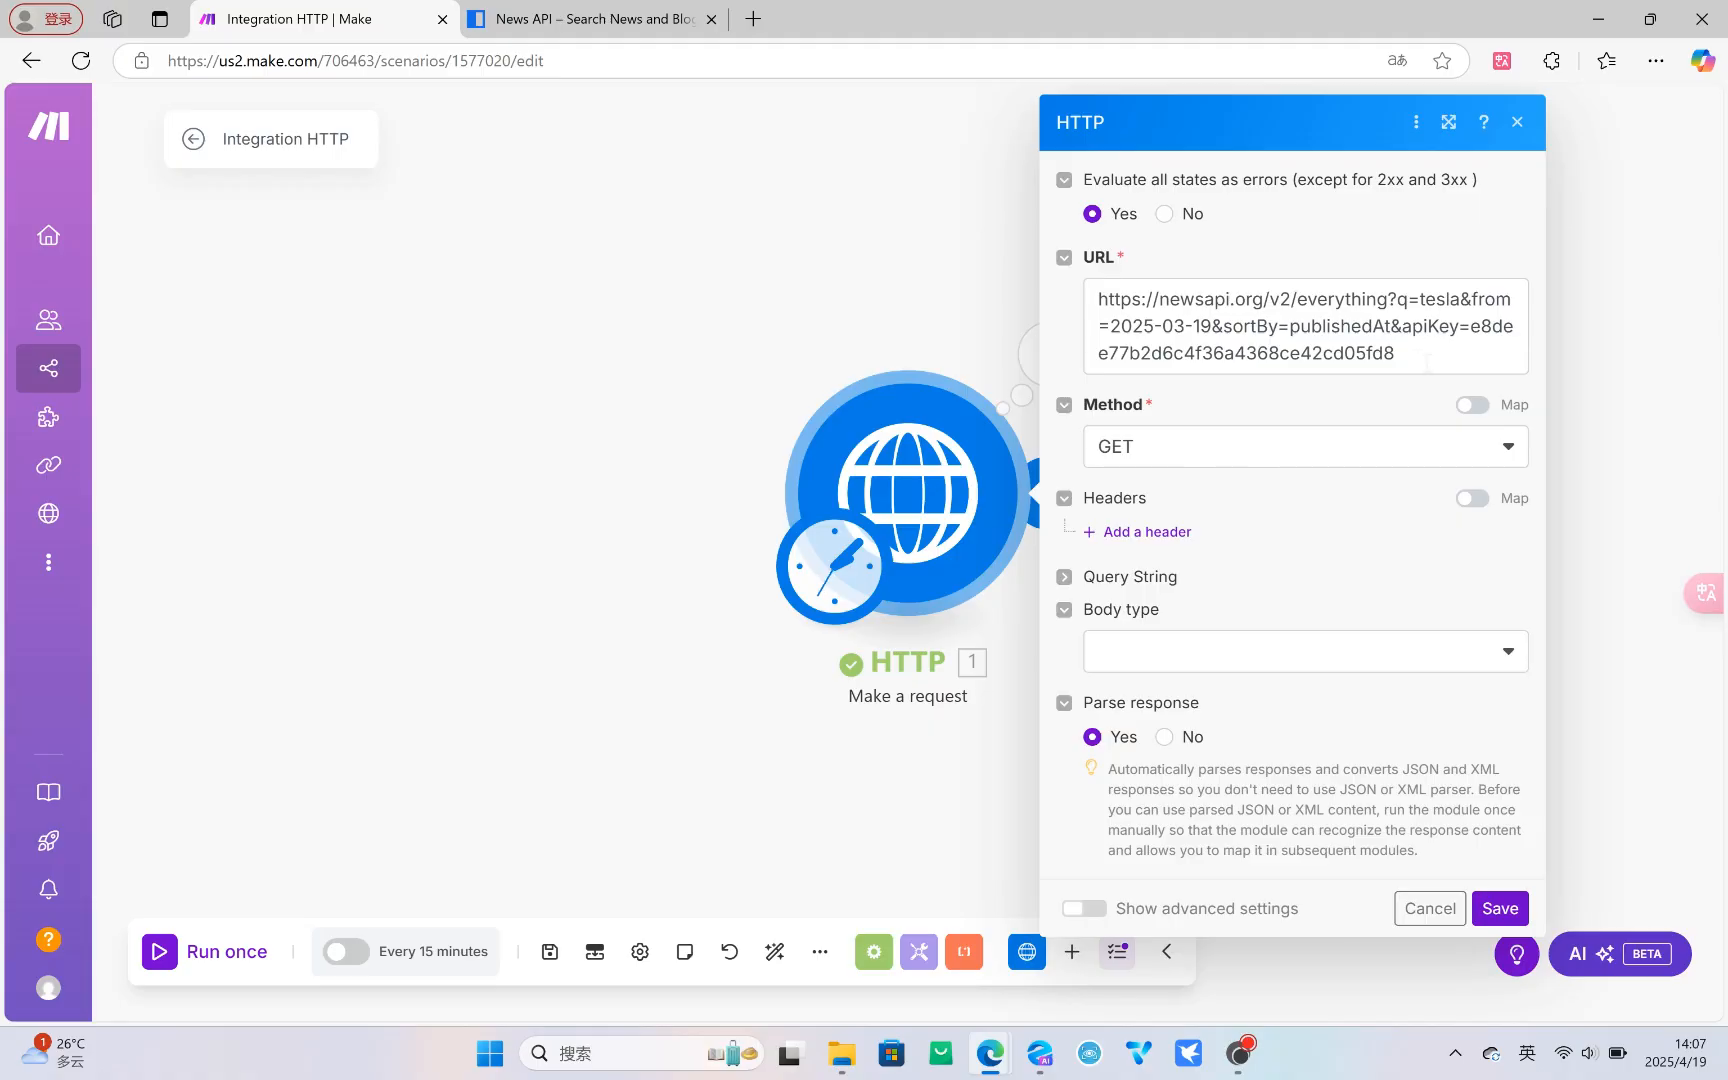
double_click(1430, 326)
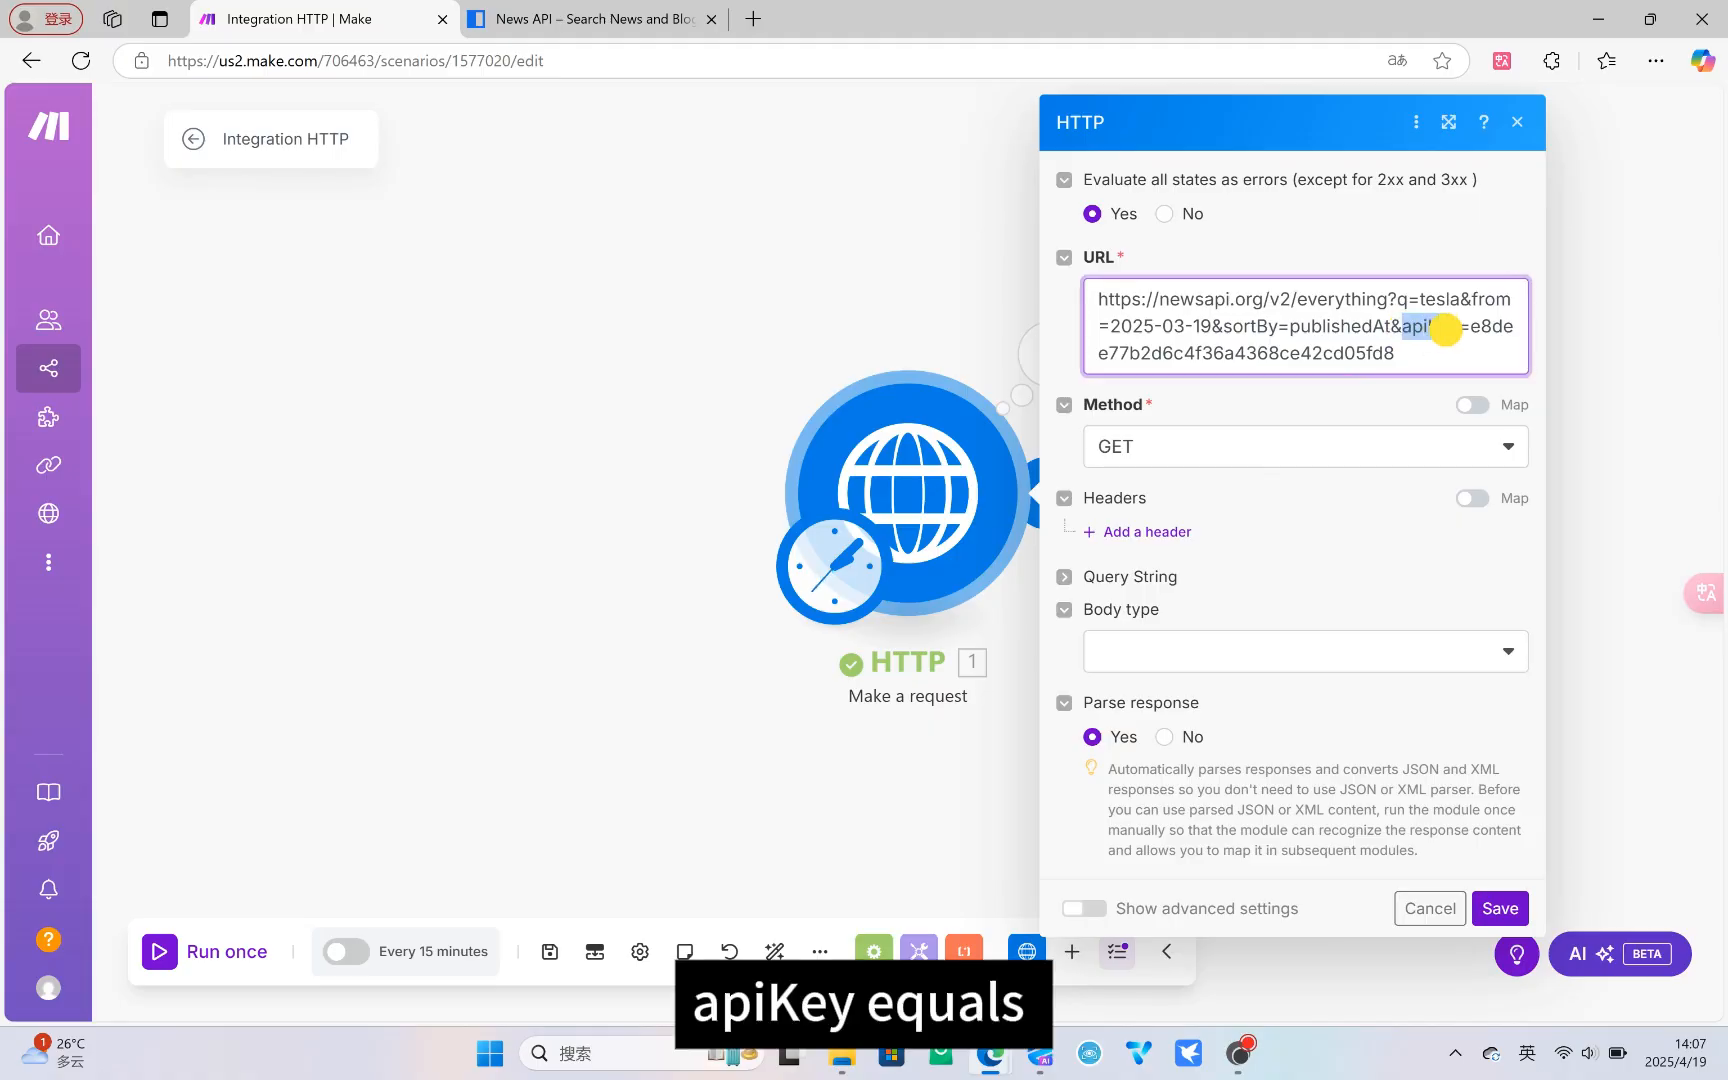
left_click(1420, 326)
left_click_drag(1420, 327, 1472, 355)
key("ctrl+c")
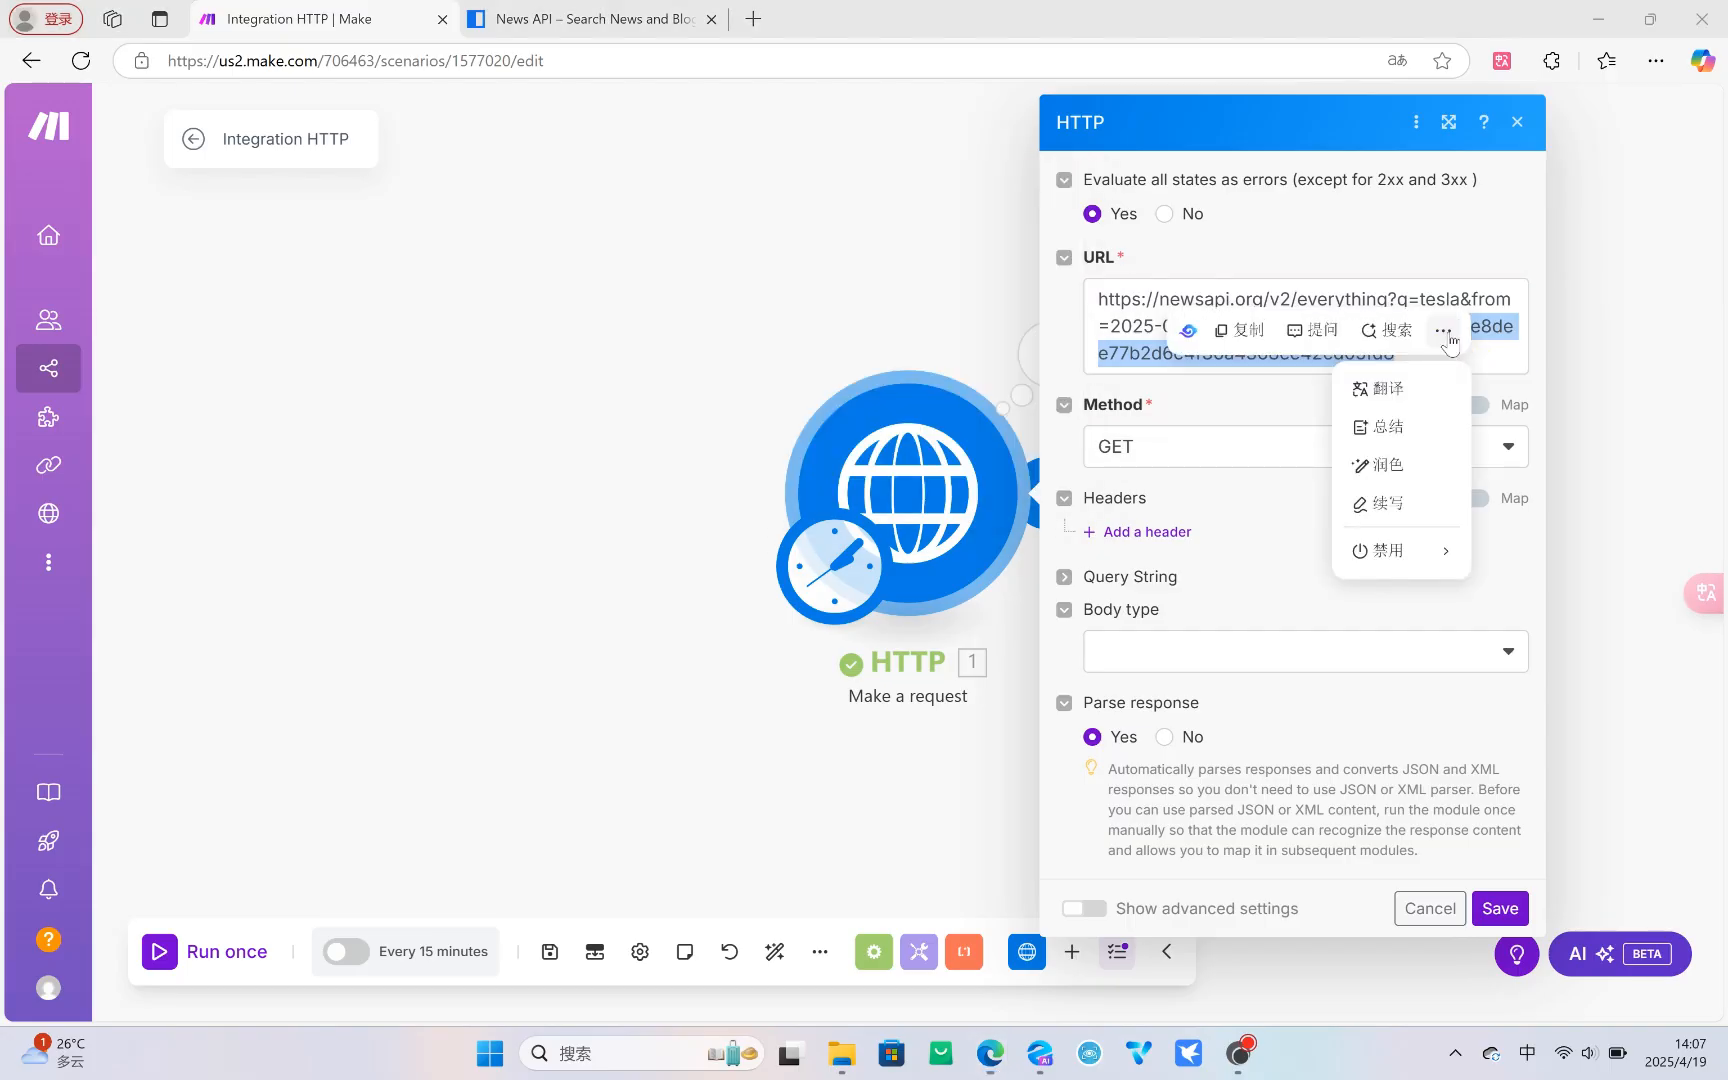
left_click(1247, 333)
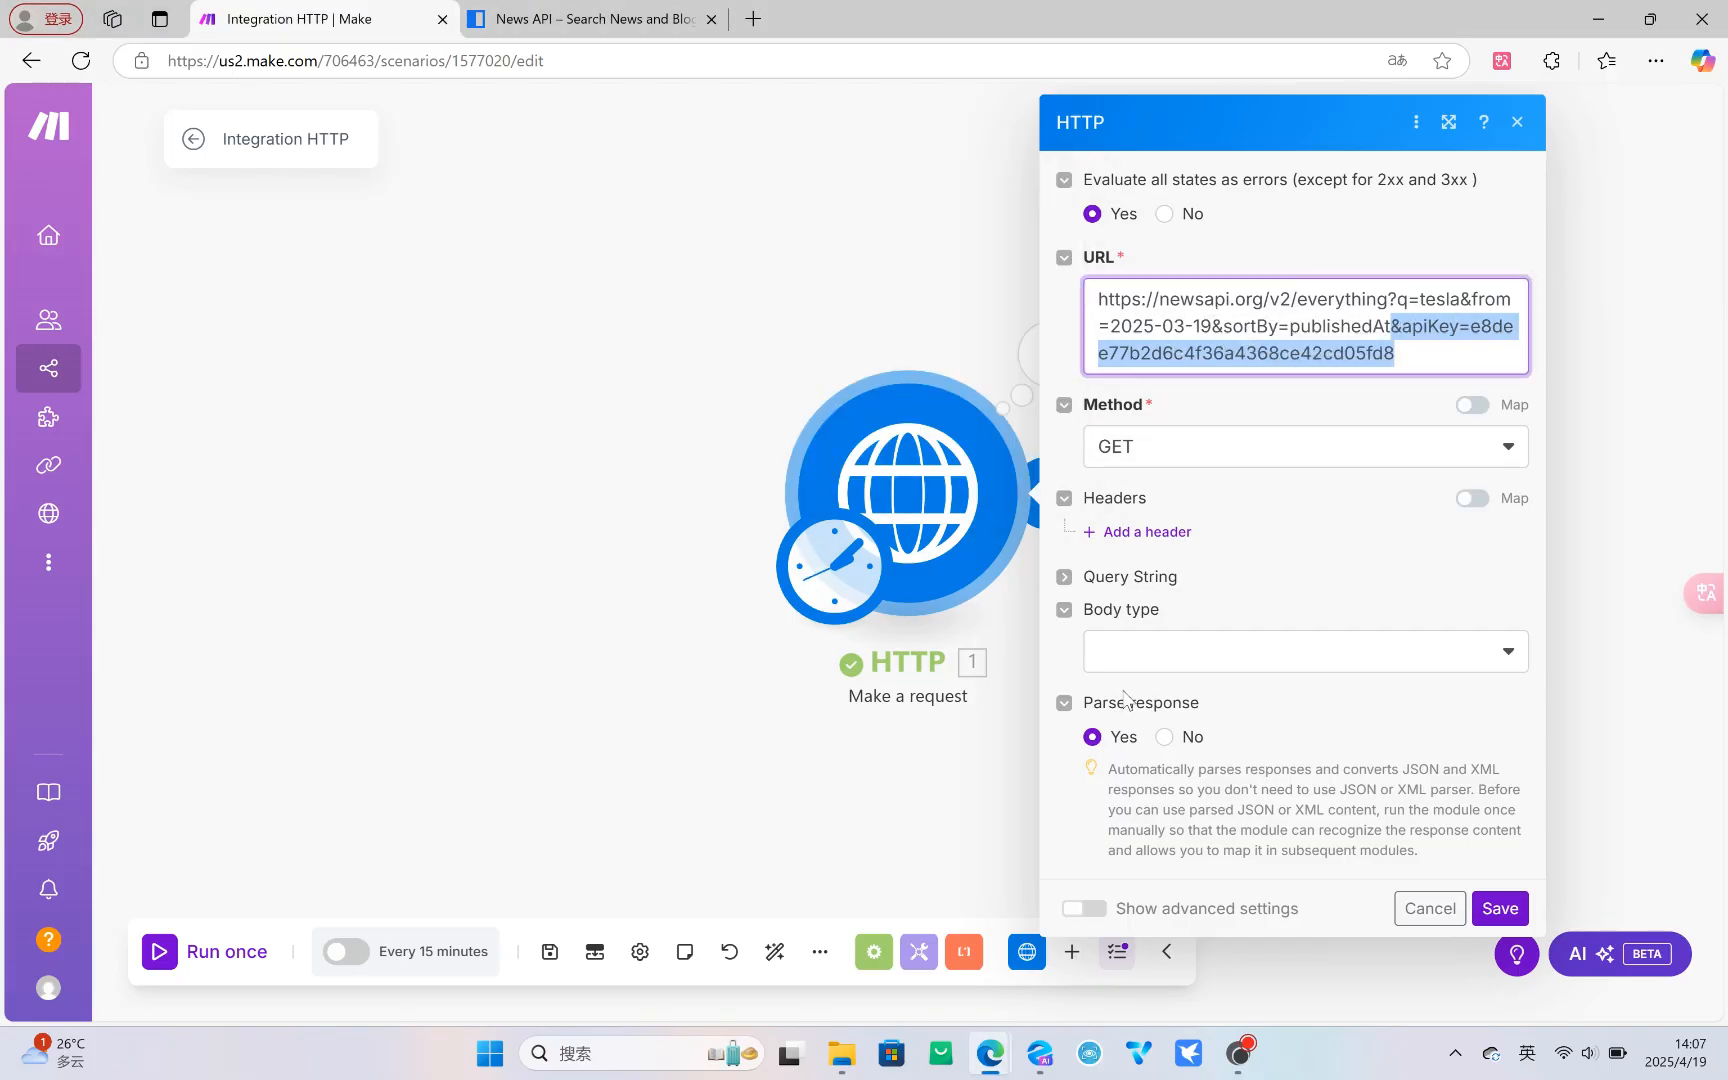
- Add a query string parameter named apiKey and enter the API key, without the equals sign, as its value
left_click(1066, 580)
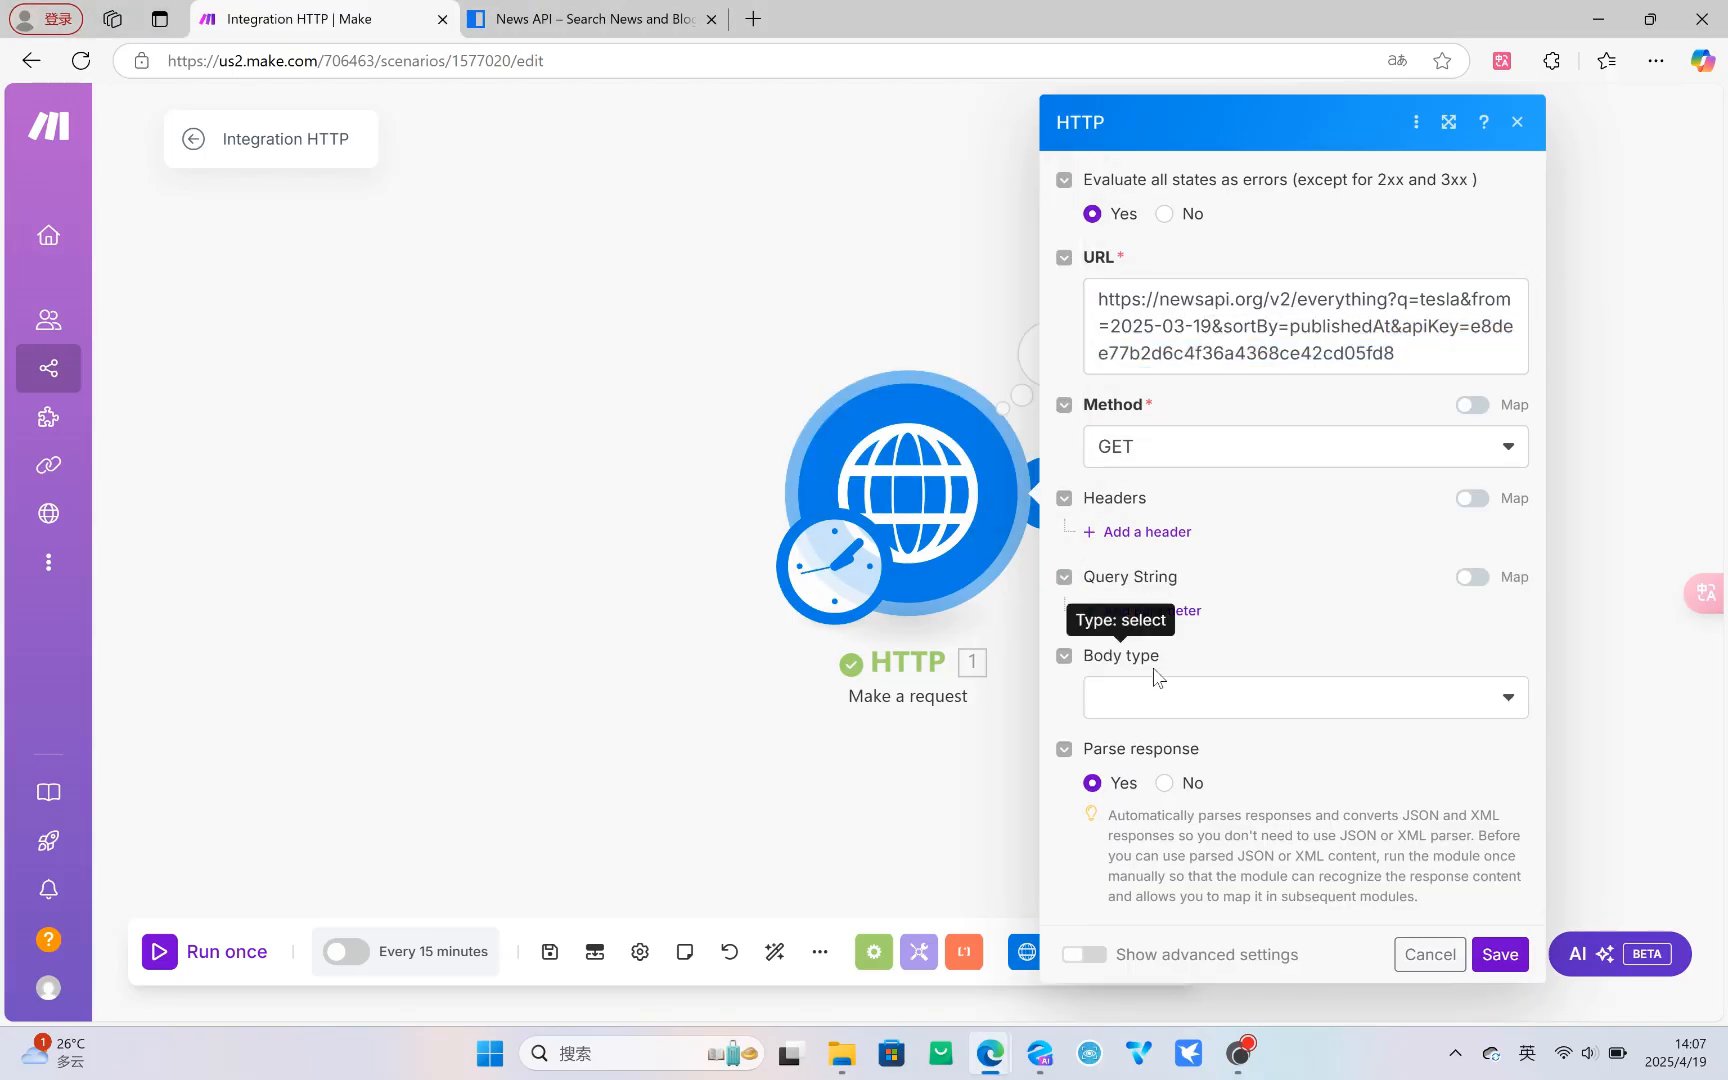
left_click(1180, 612)
right_click(1190, 688)
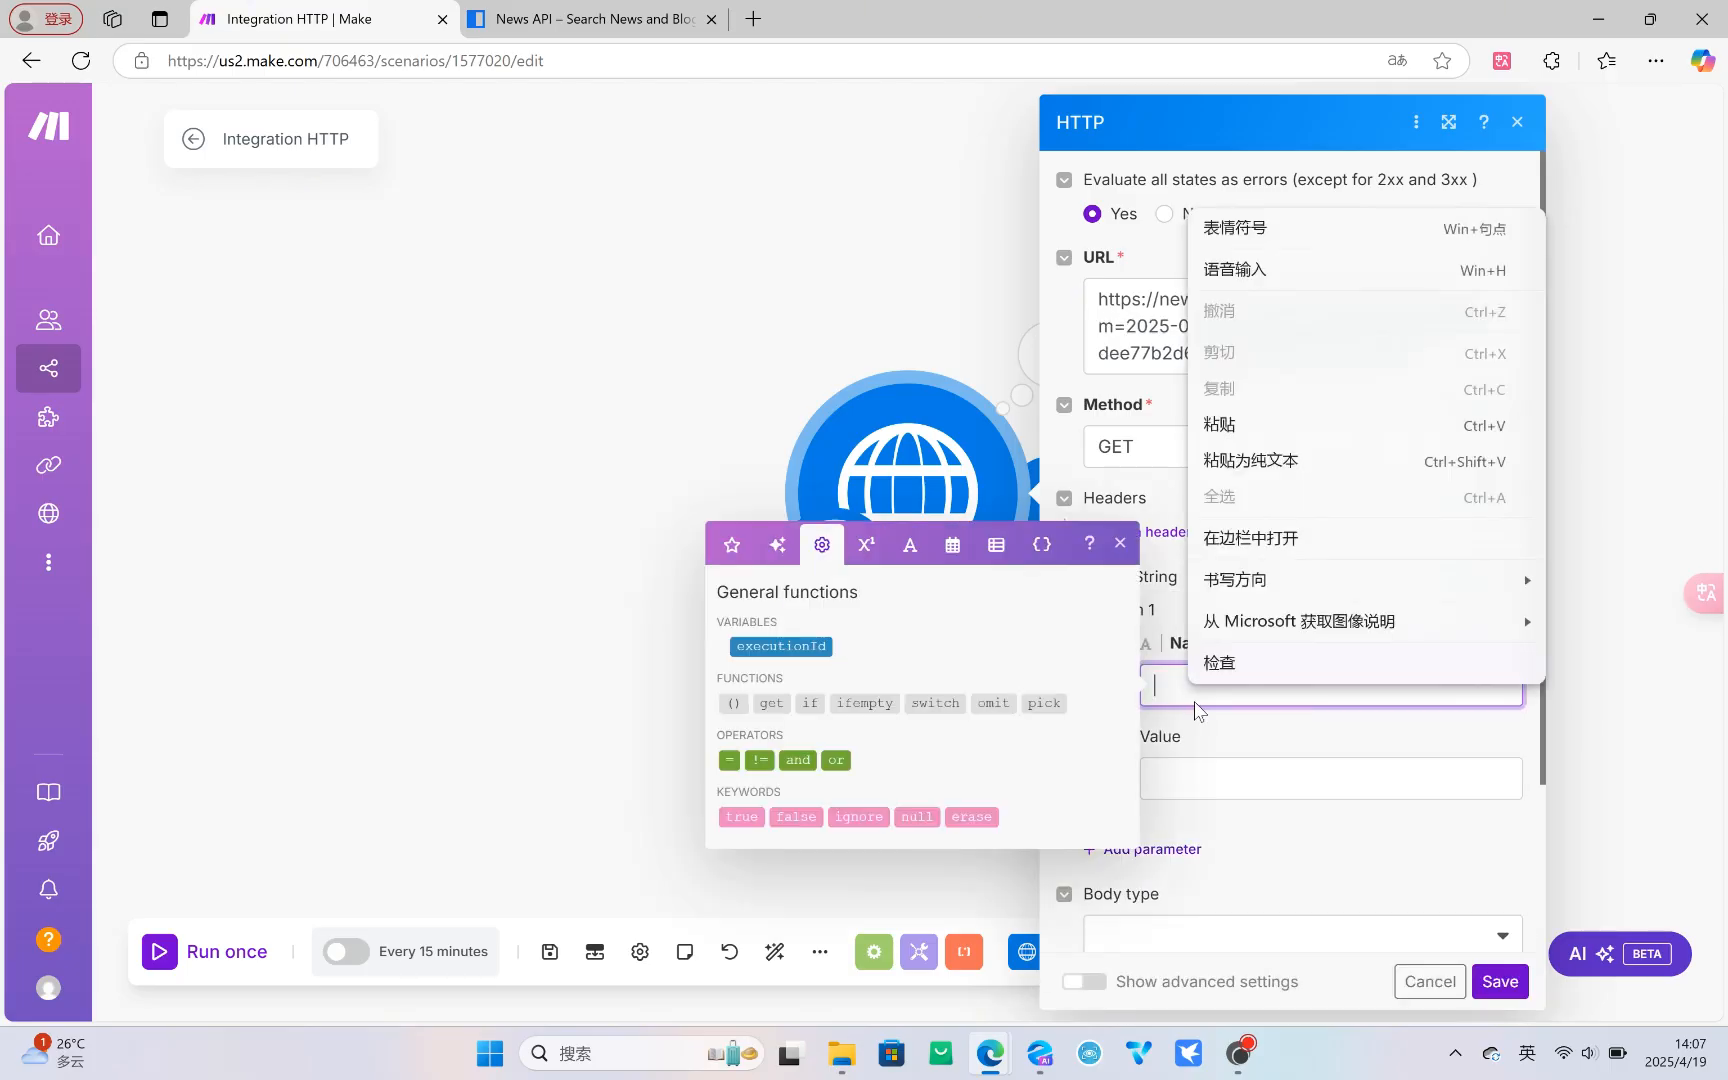
left_click(1250, 440)
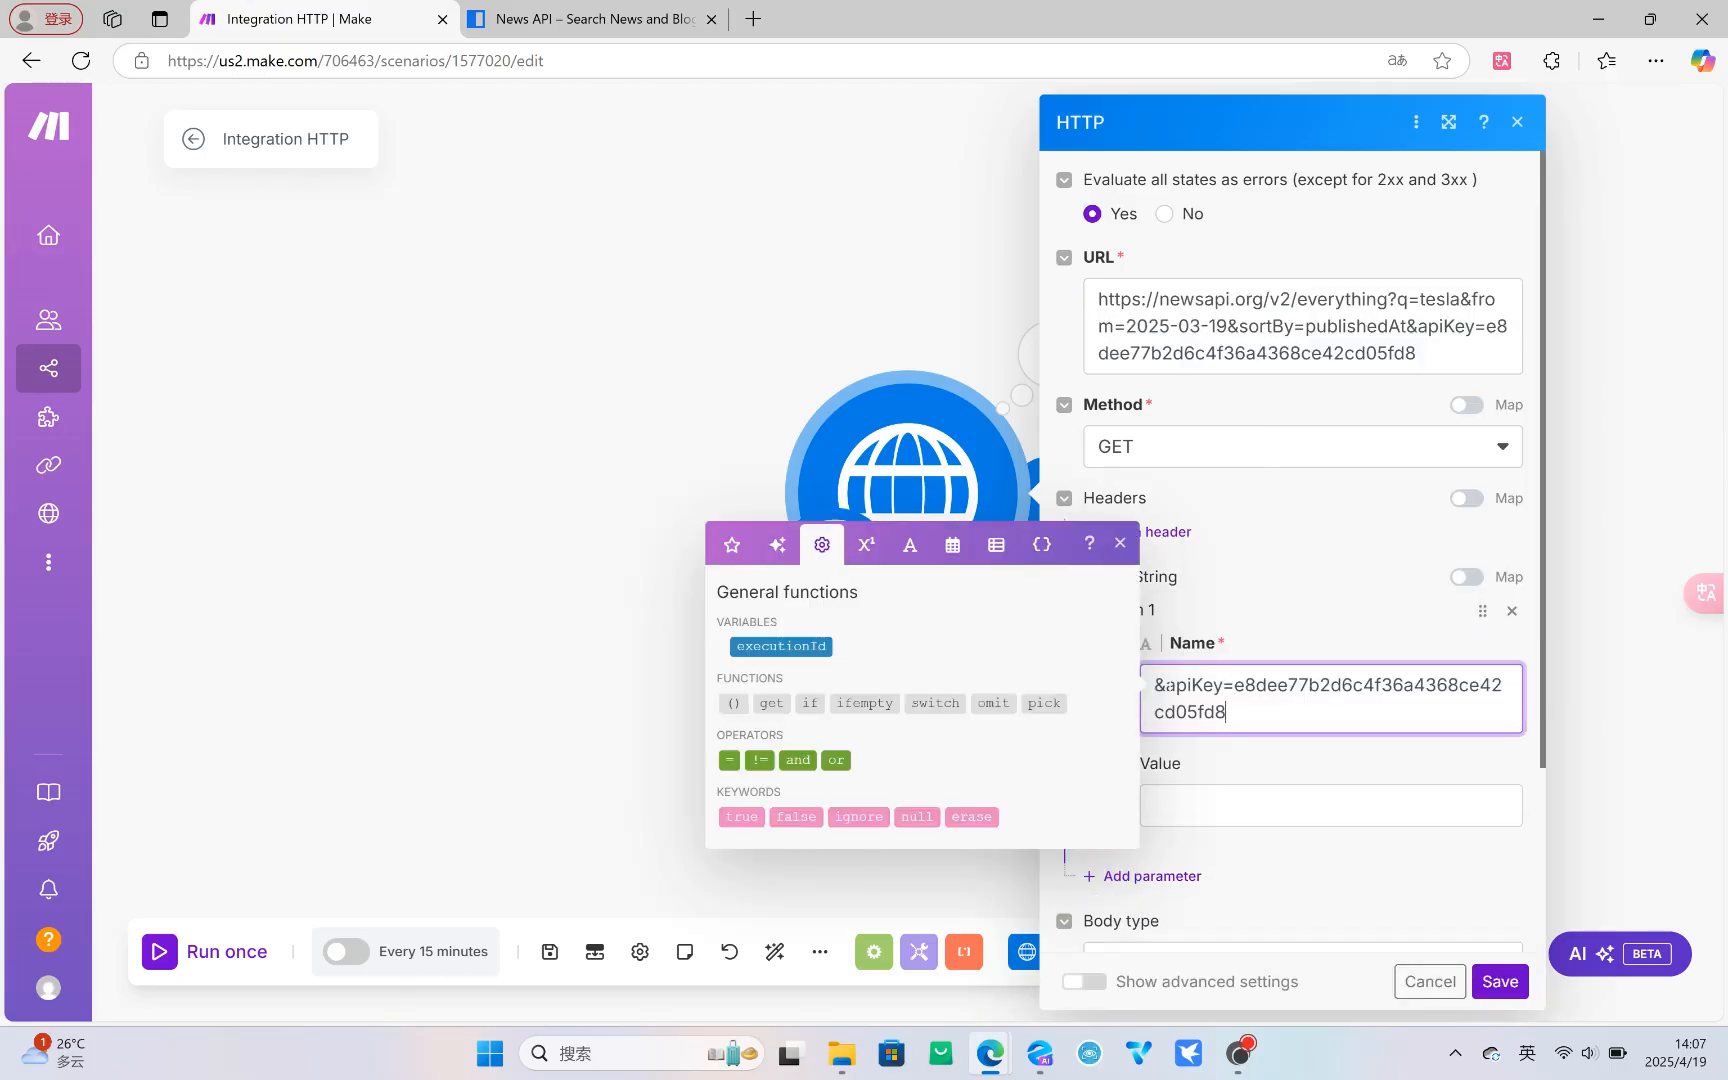
left_click(1166, 684)
key("BackSpace")
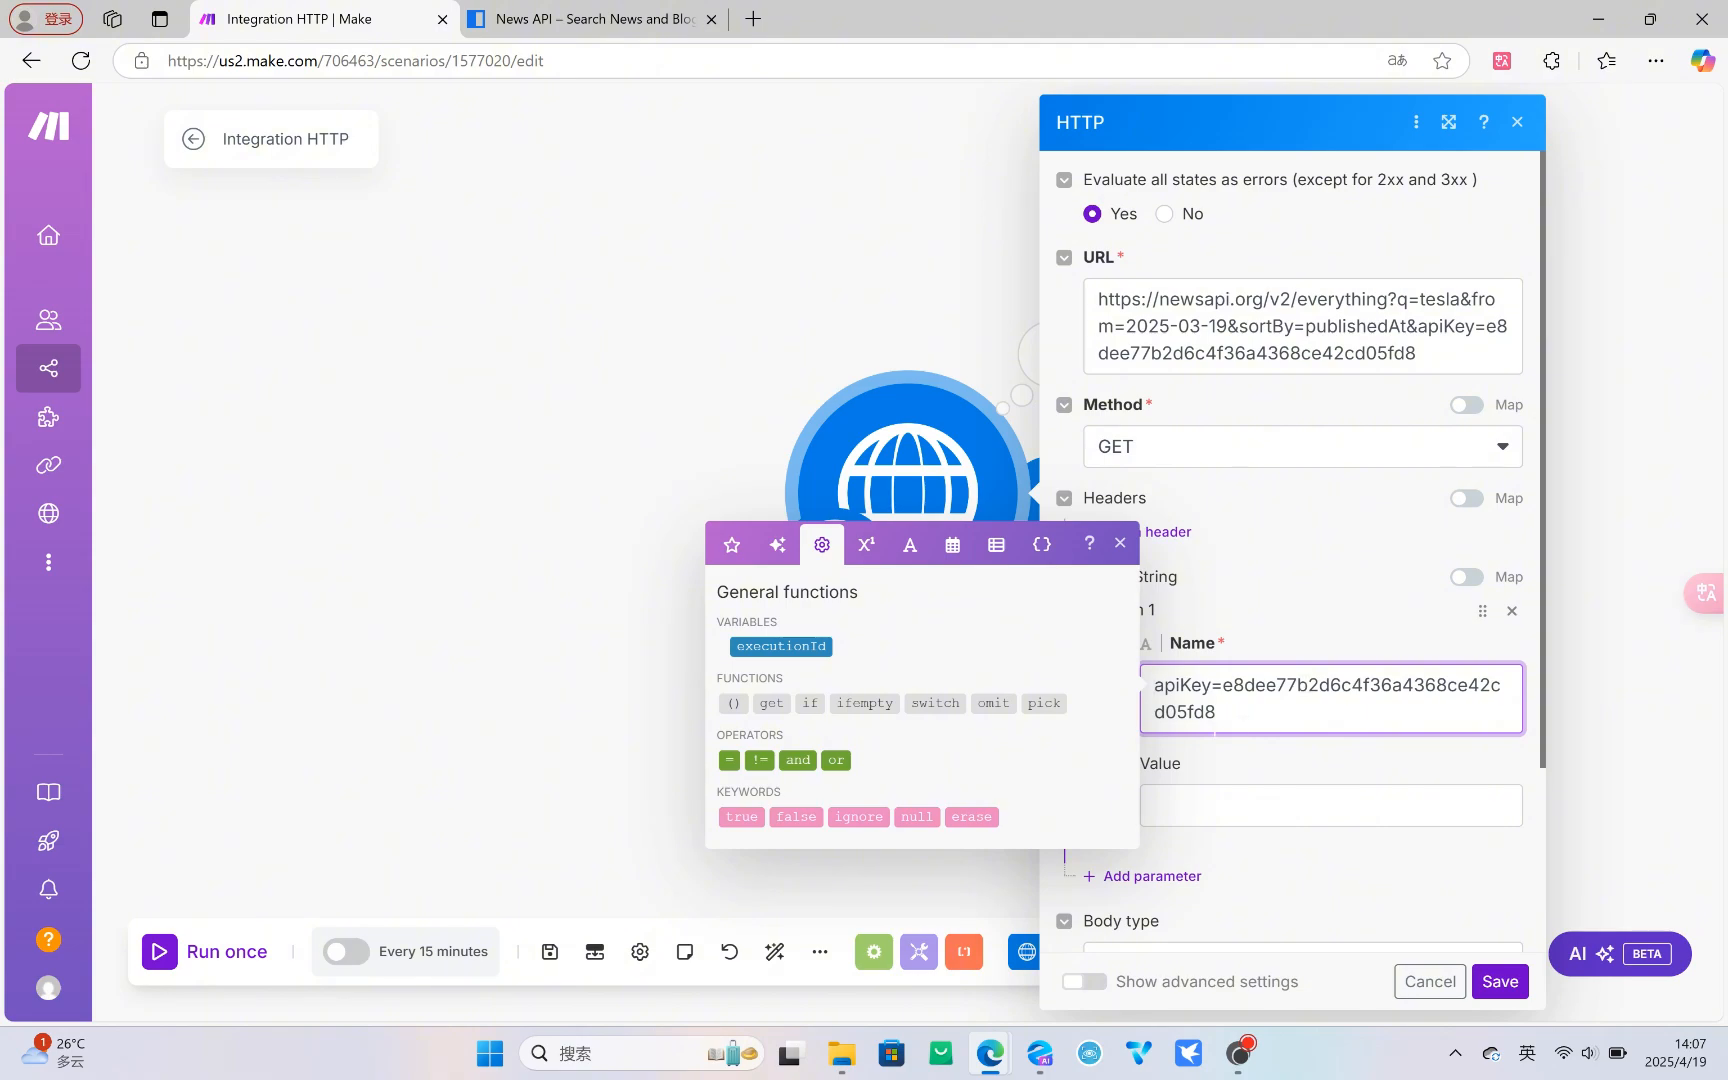
left_click_drag(1211, 684, 1246, 717)
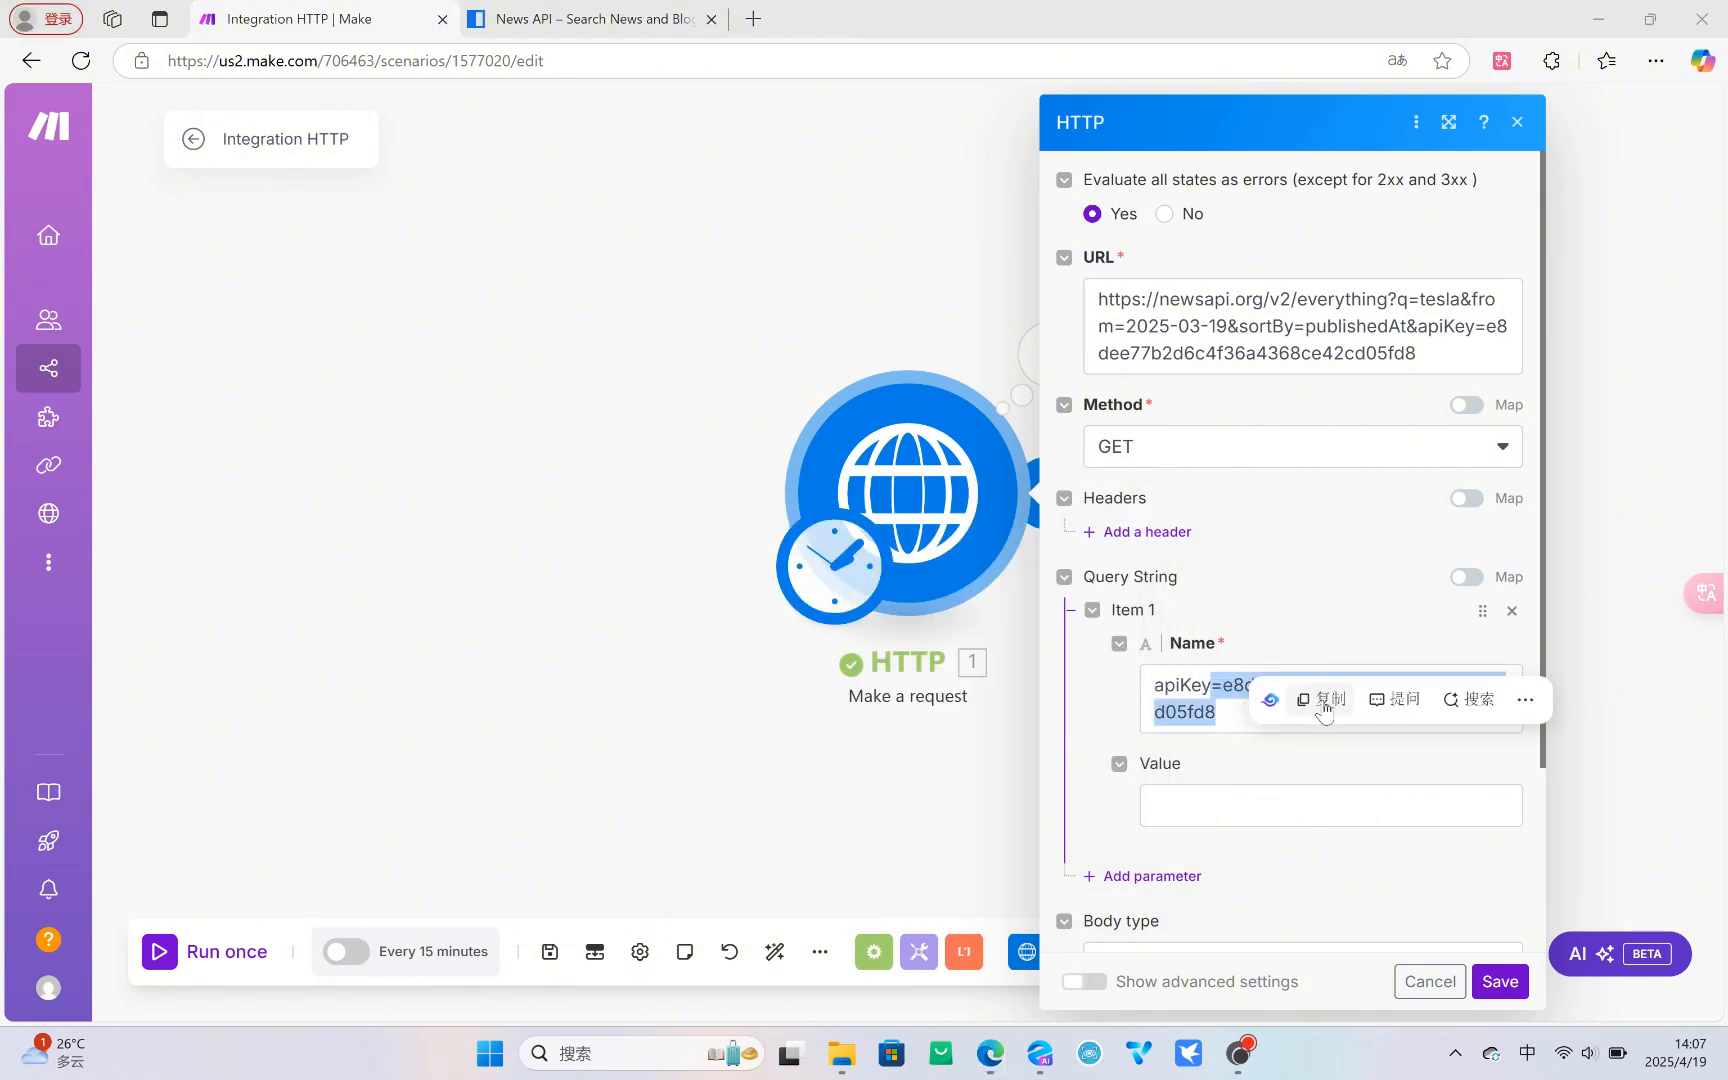
key("ctrl+x")
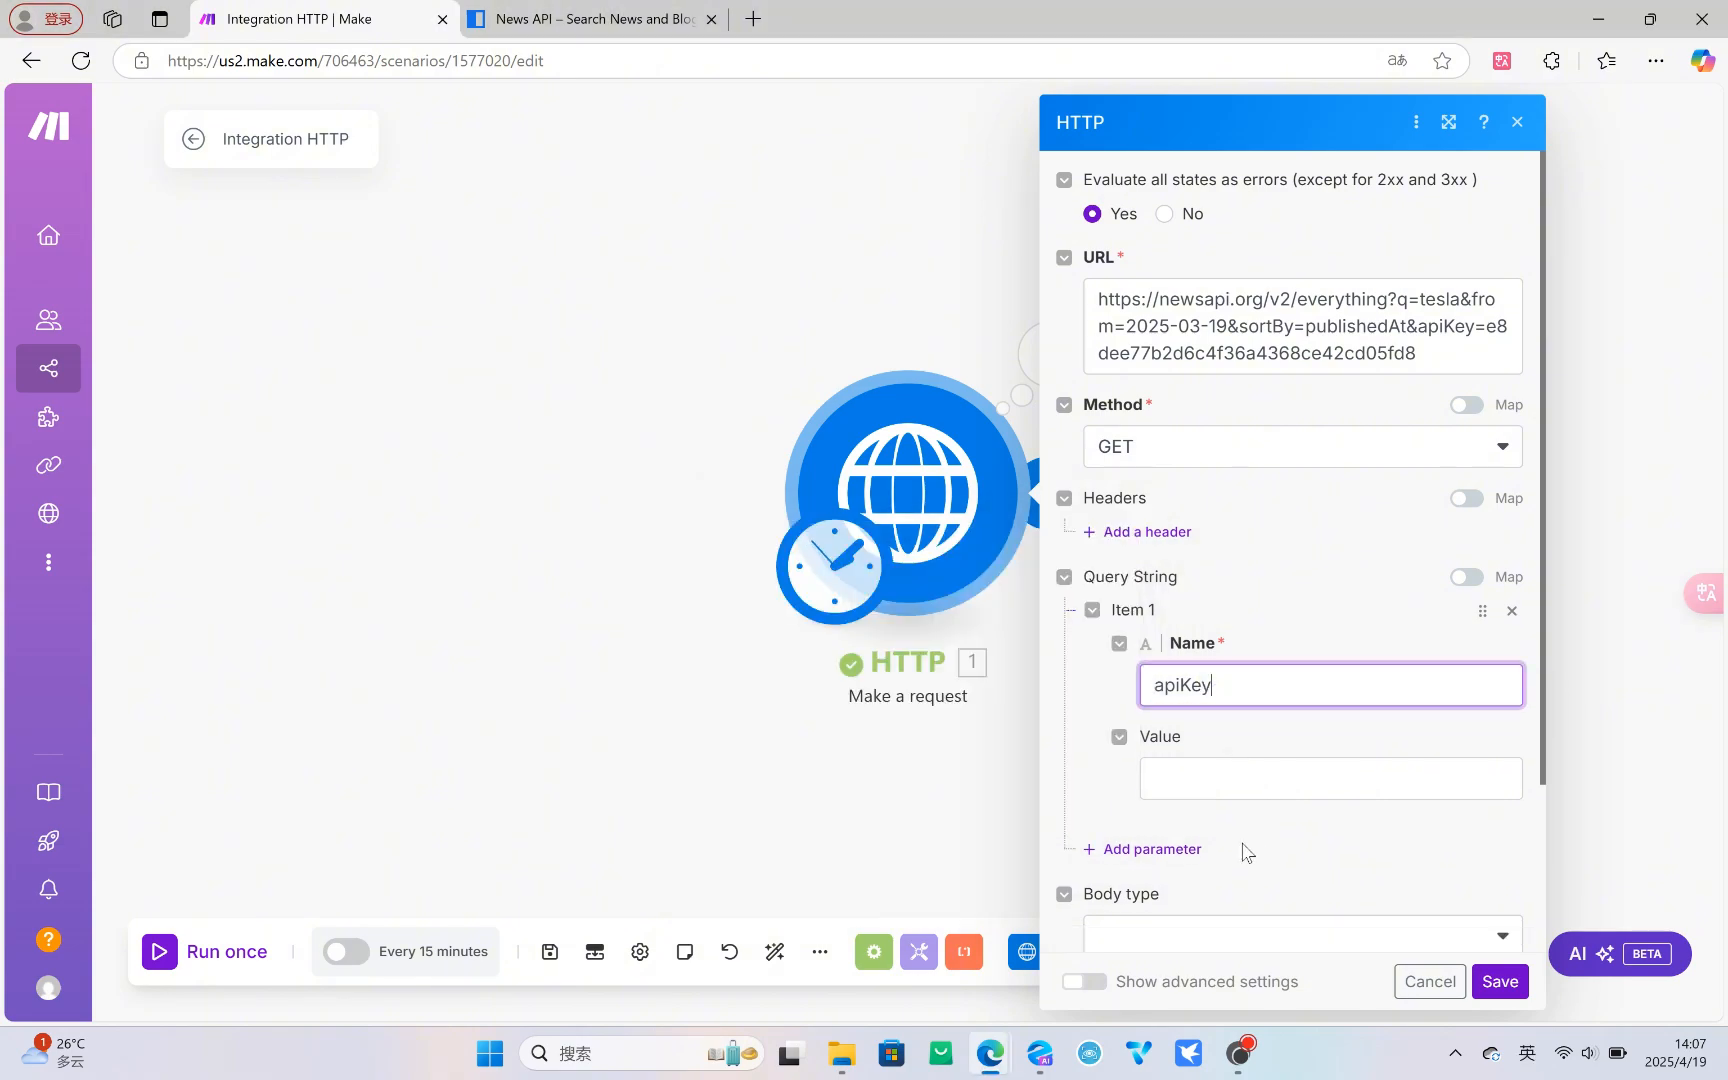
left_click(1230, 770)
key("ctrl+v")
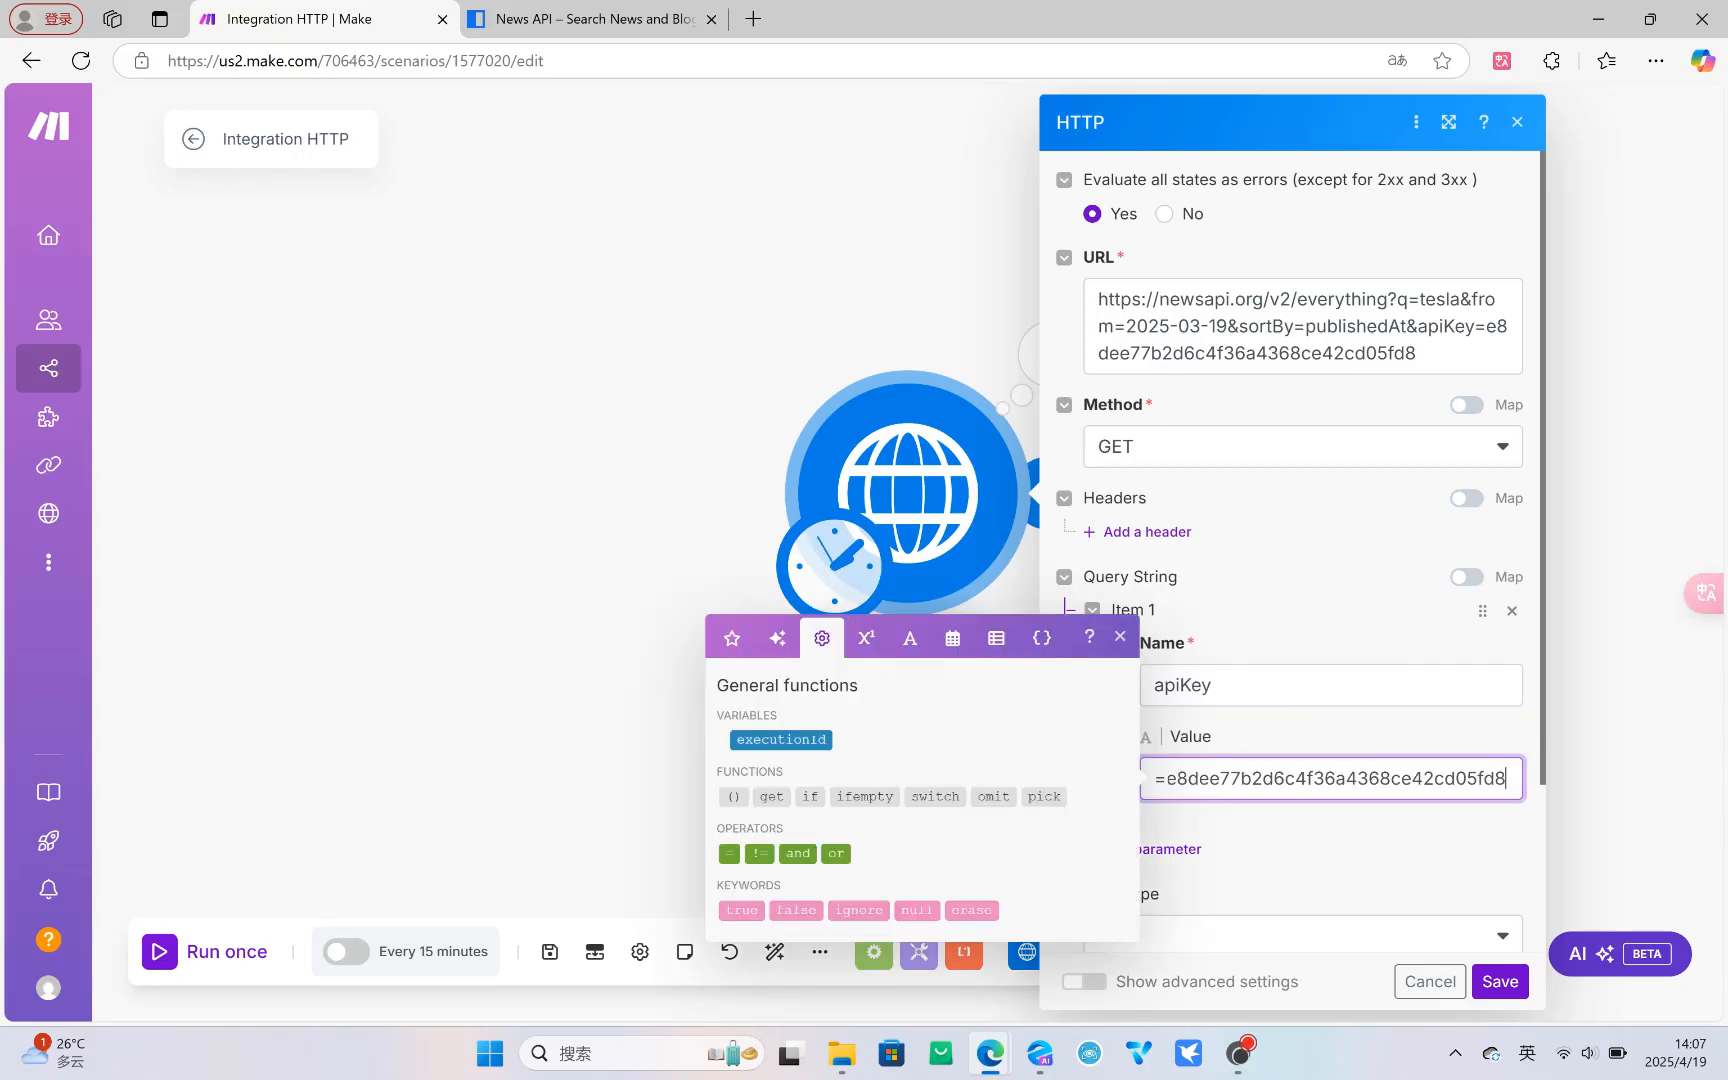
key("BackSpace")
left_click(1248, 838)
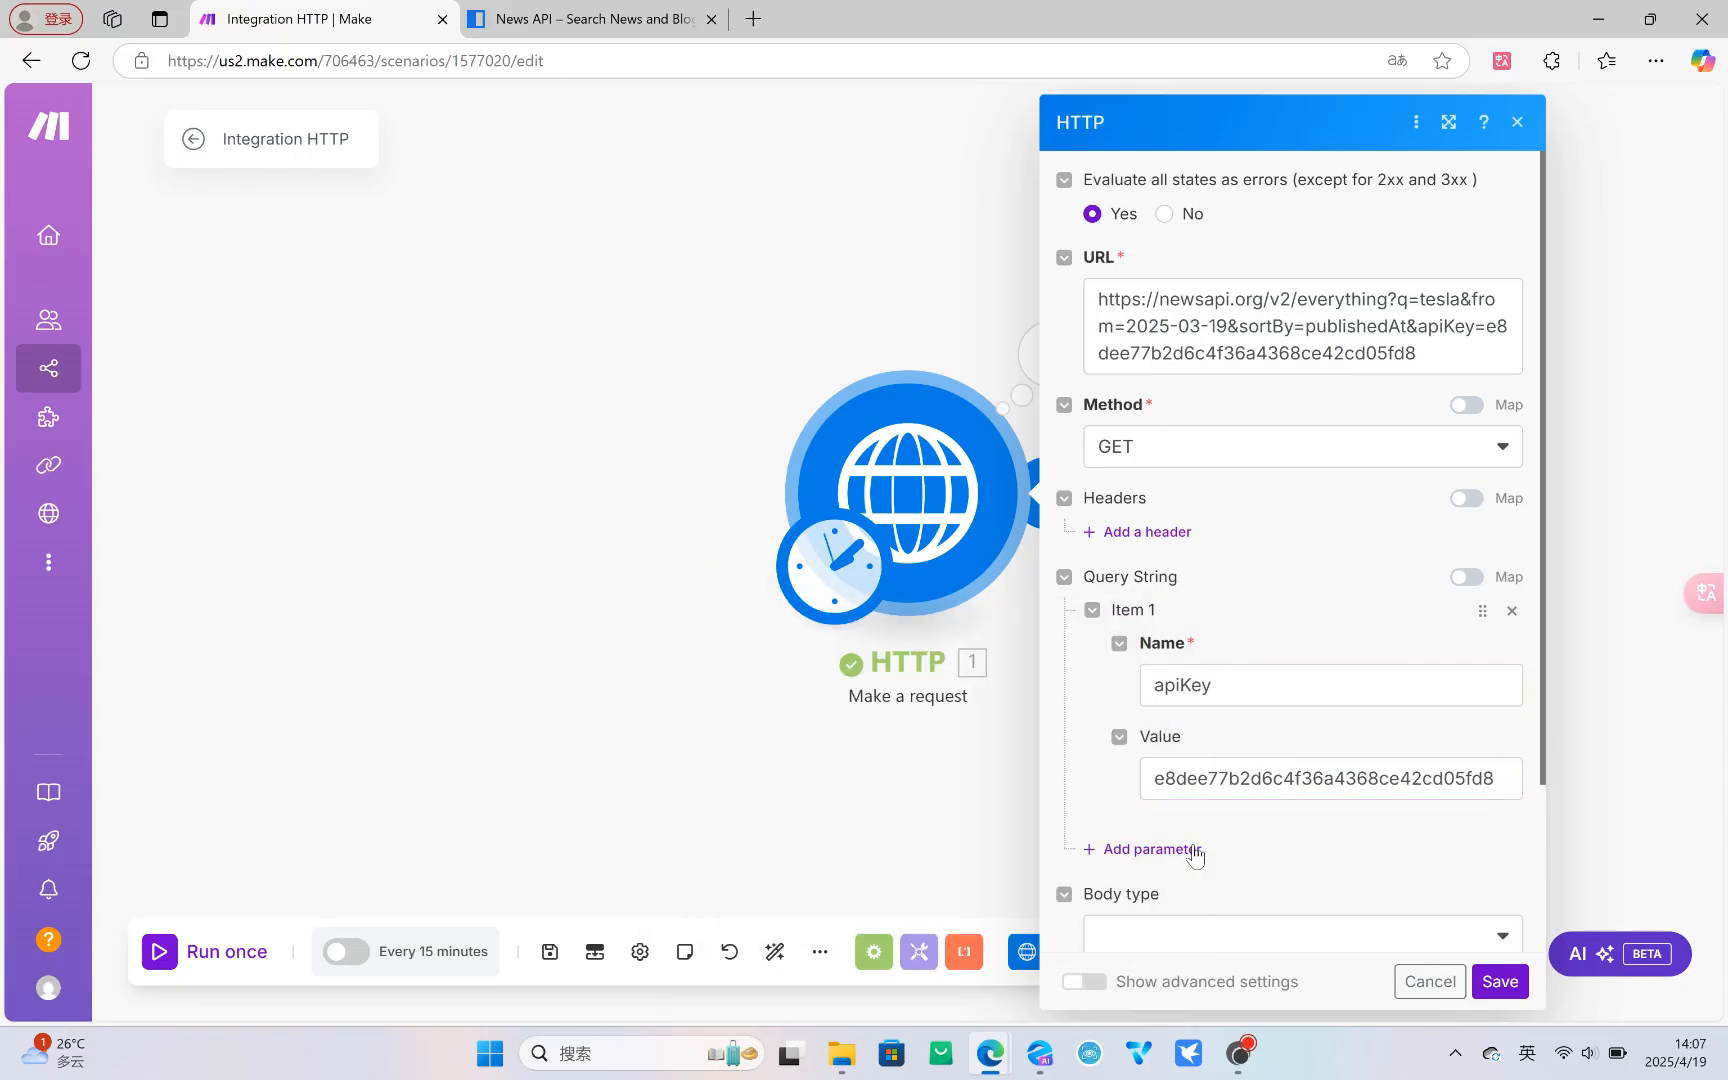
- Move q=tesla out of the URL into a second query string parameter named q with the value tesla
left_click(1178, 848)
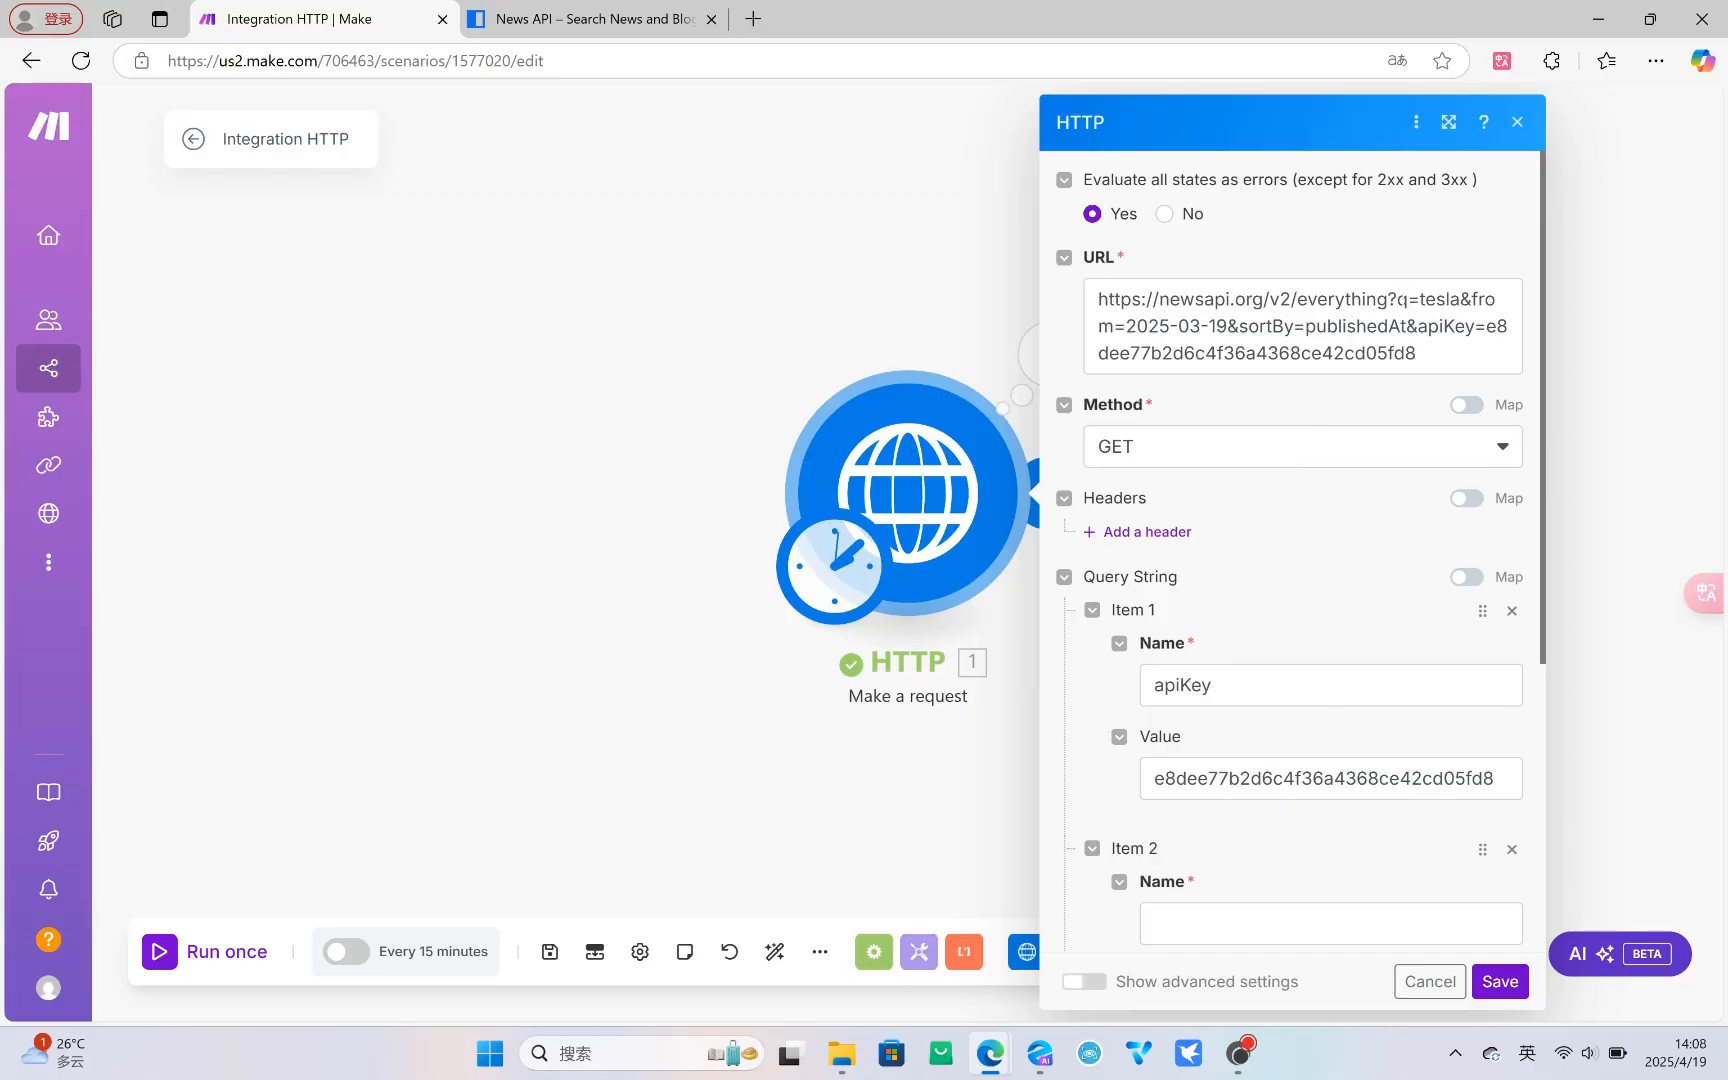
left_click_drag(1398, 299, 1462, 300)
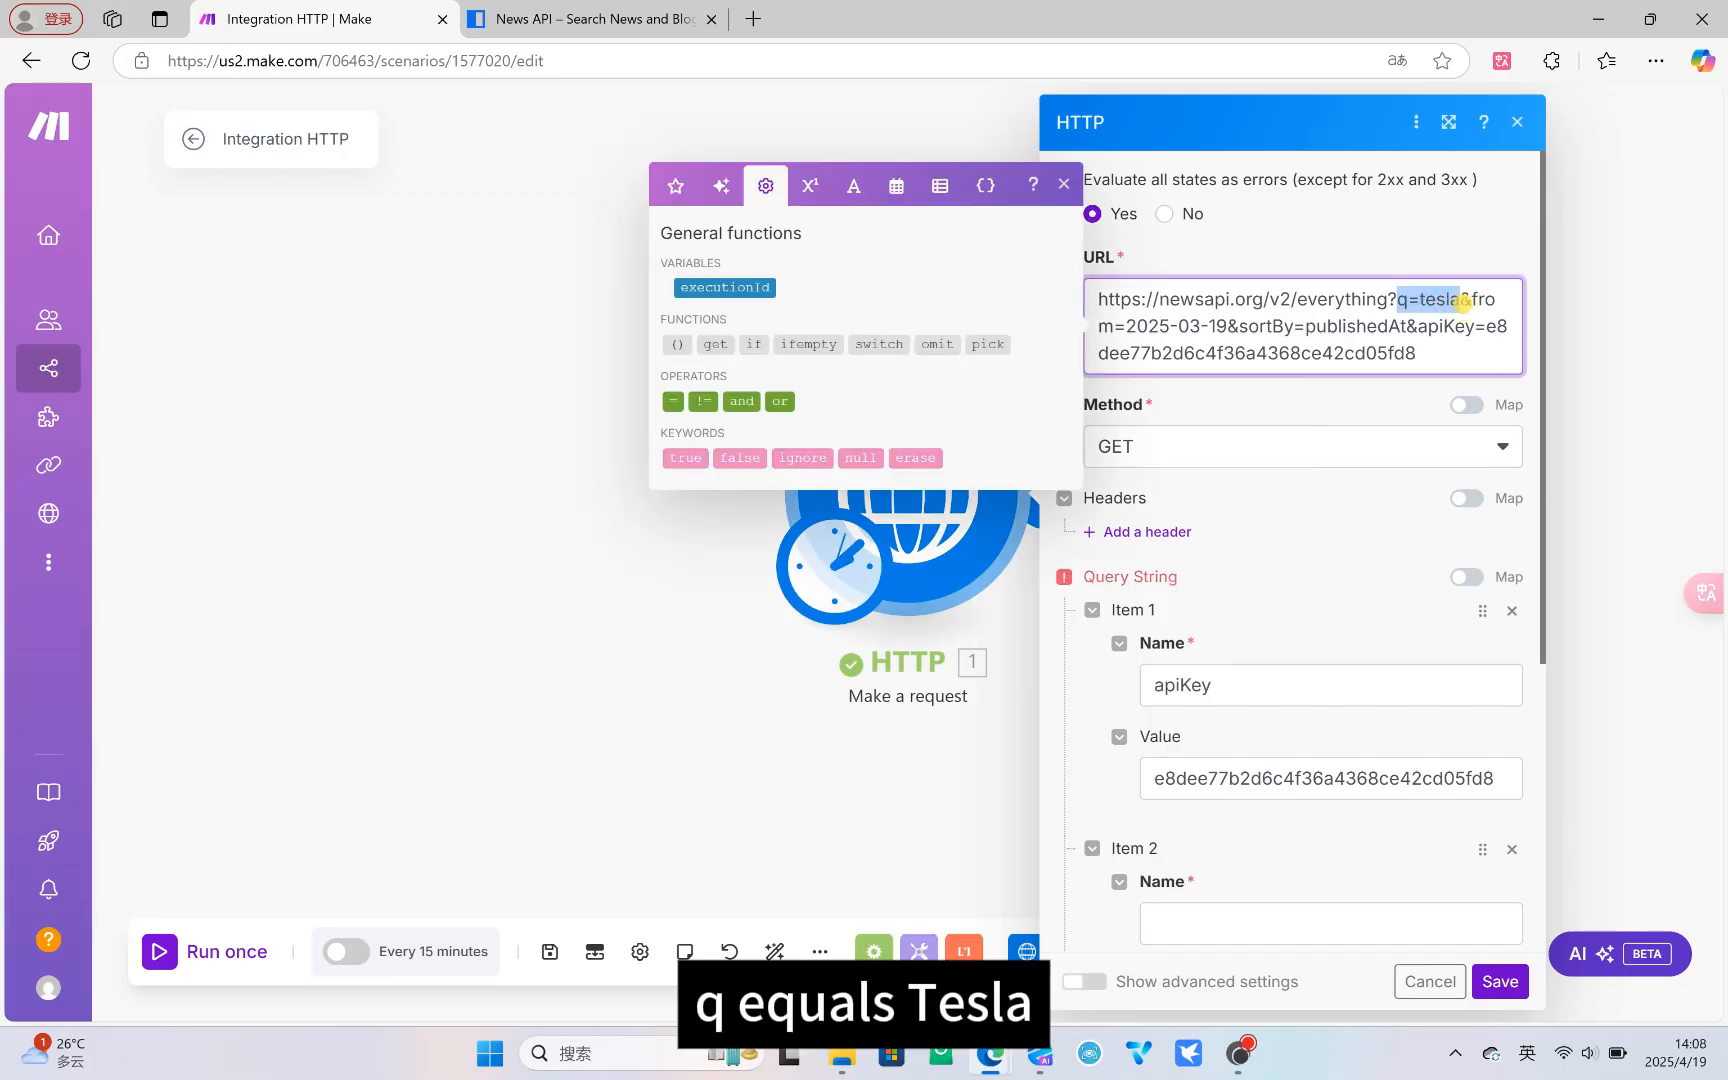
key("BackSpace")
left_click(1322, 925)
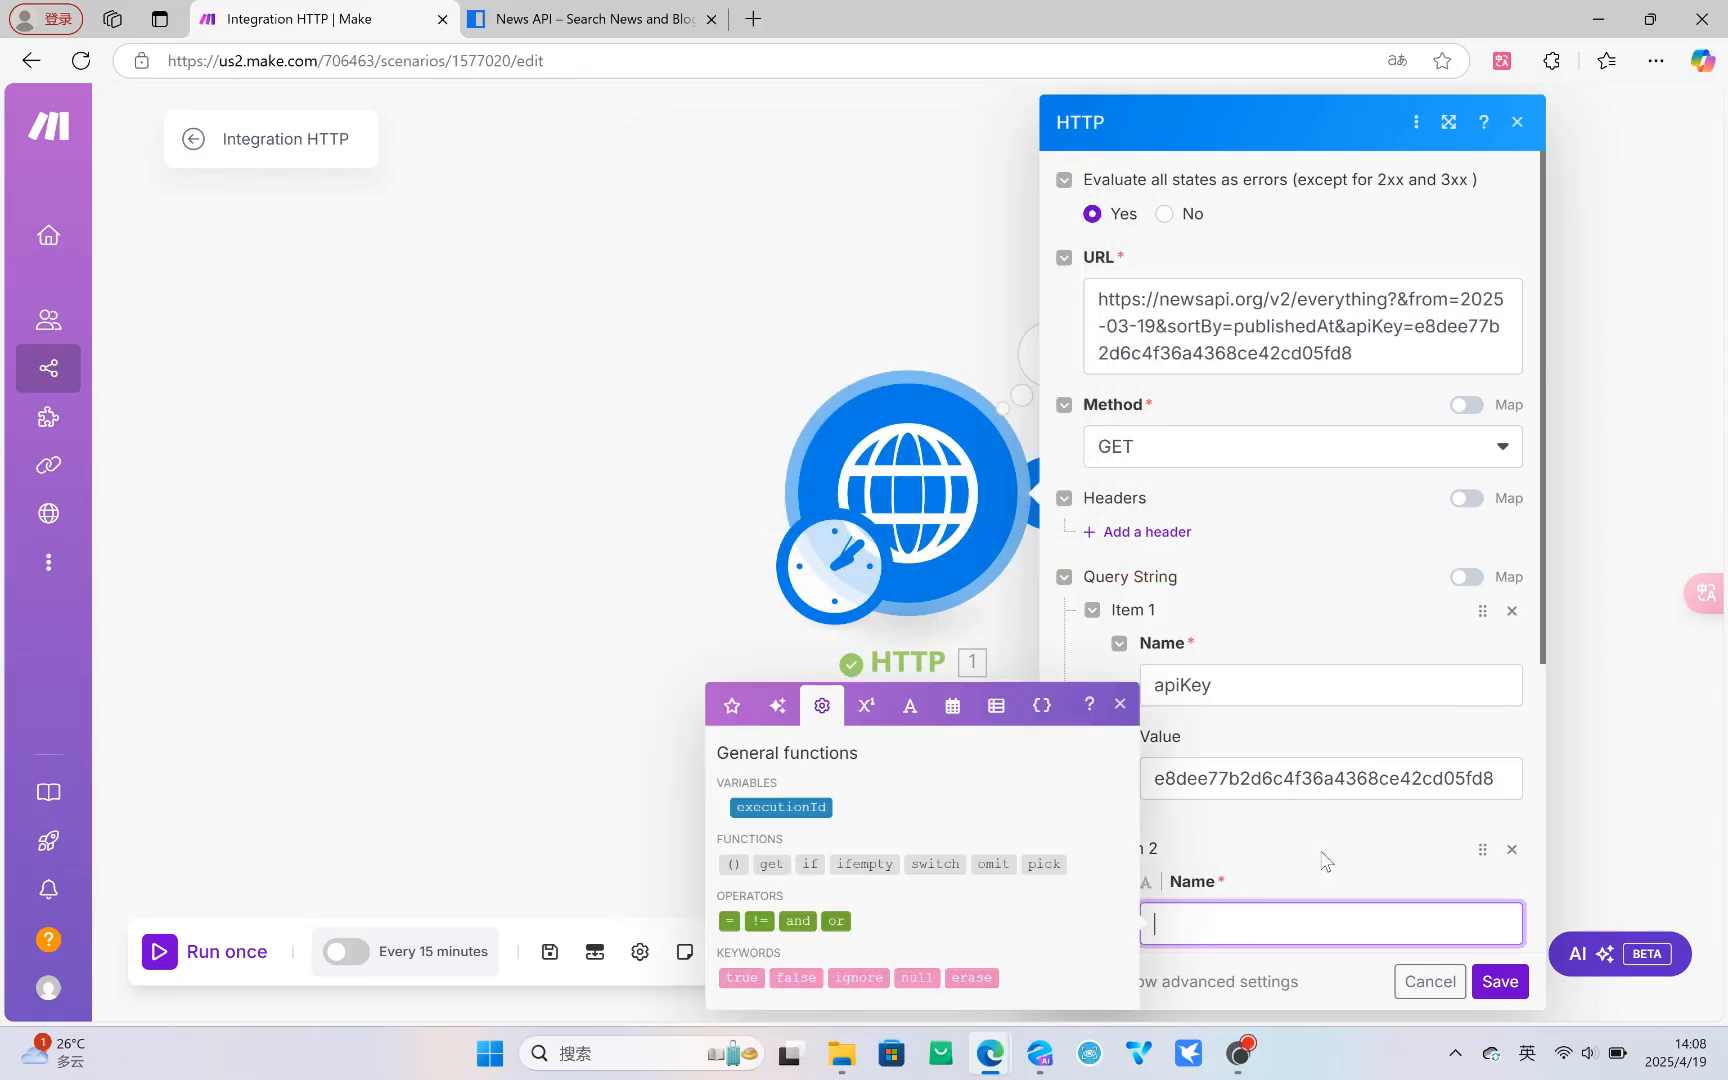
key("ctrl+v")
scroll(1330, 845, "down", 5)
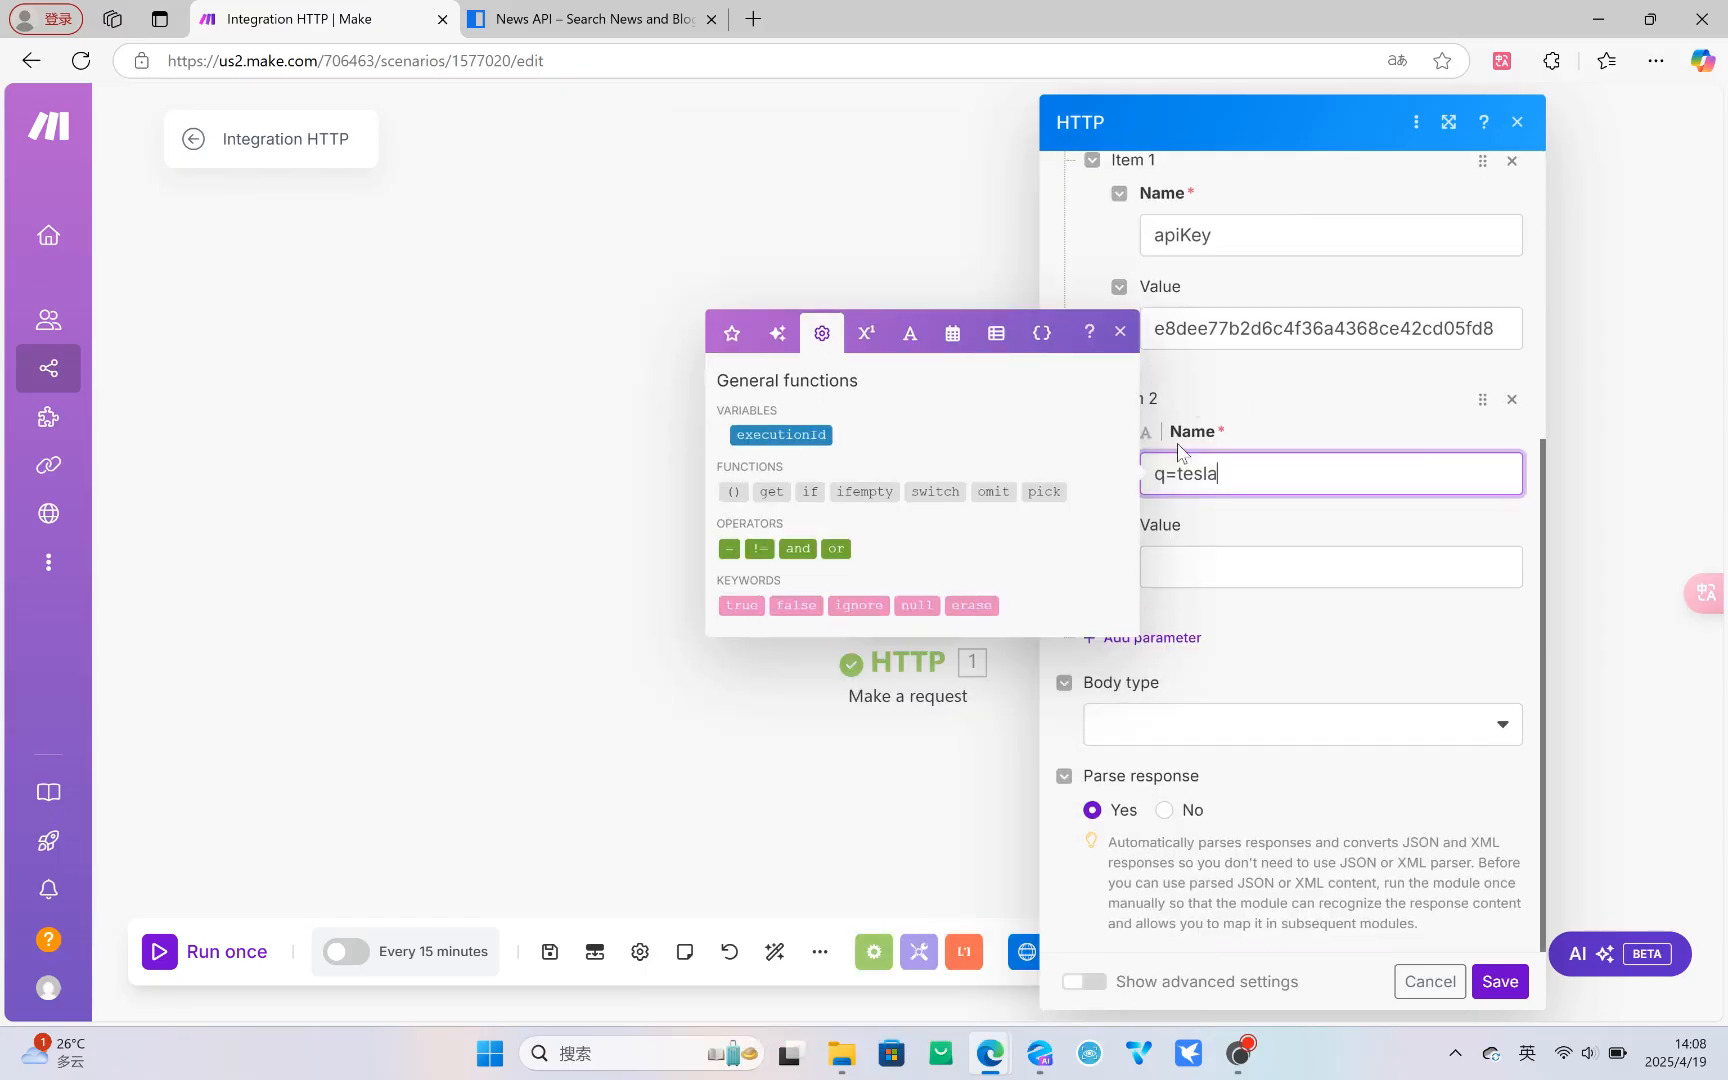
left_click_drag(1163, 474, 1346, 474)
key("ctrl+x")
left_click(1257, 568)
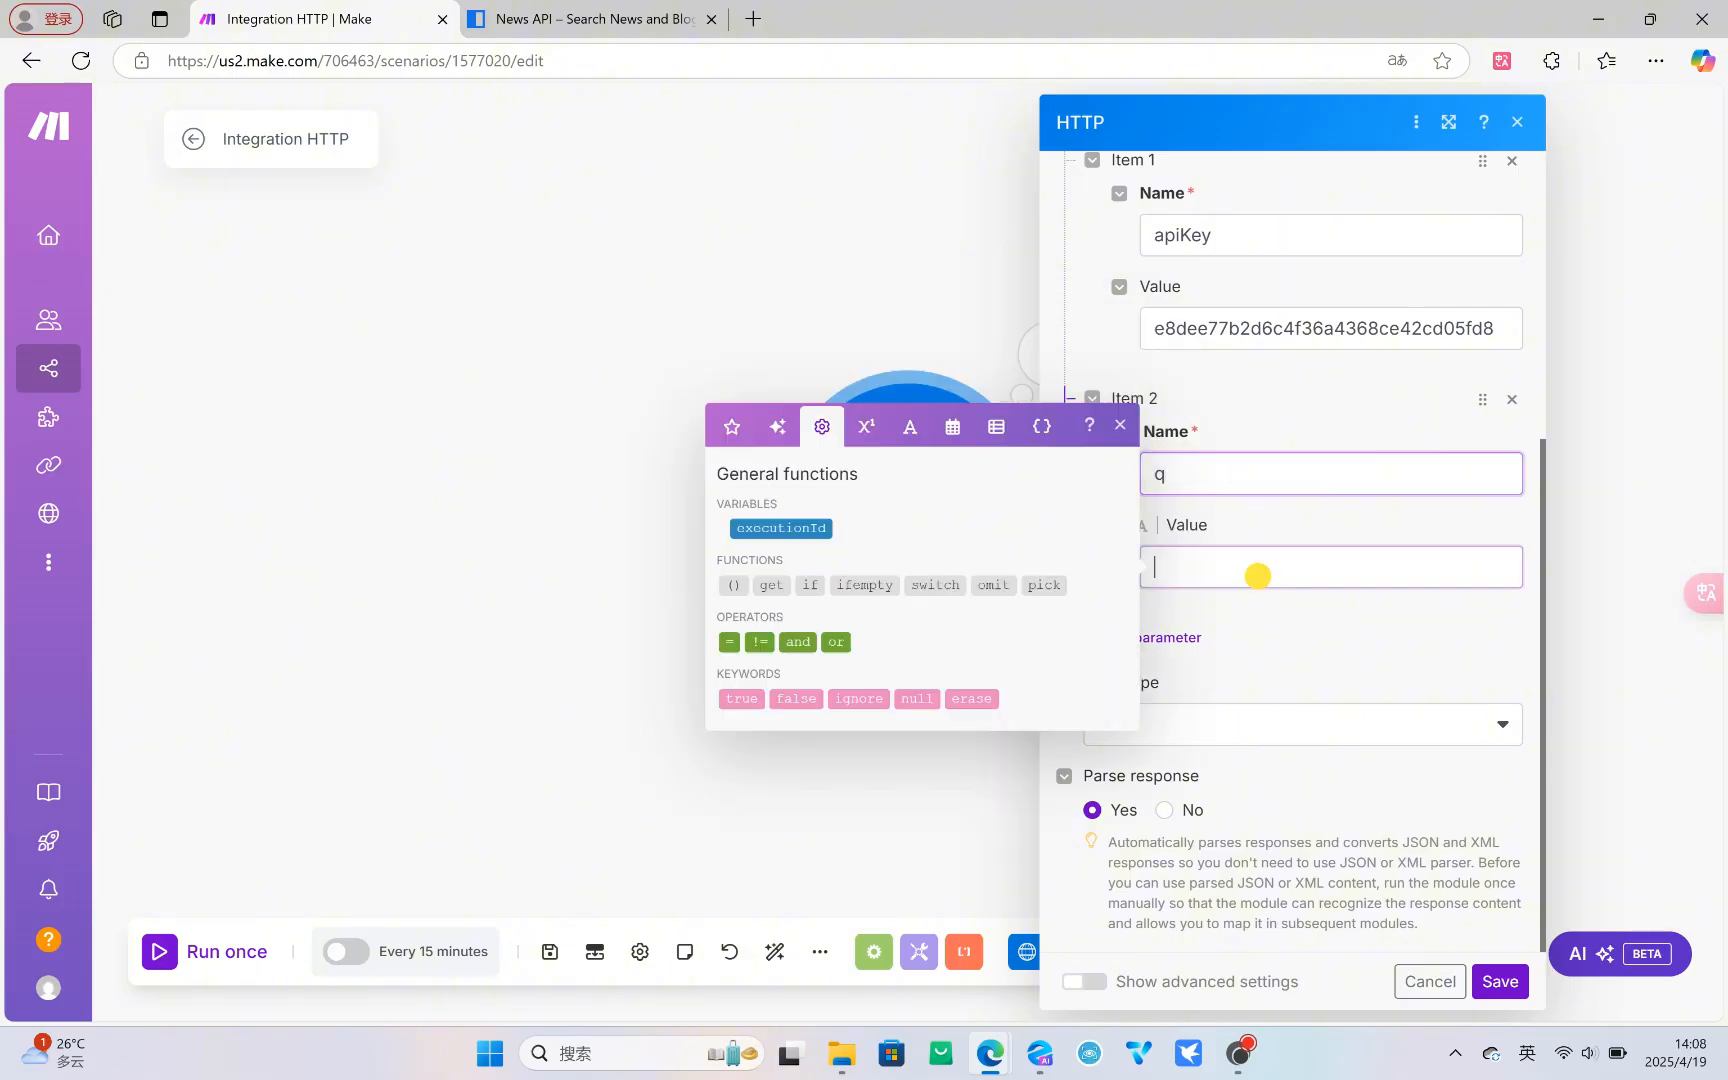
key("ctrl+v")
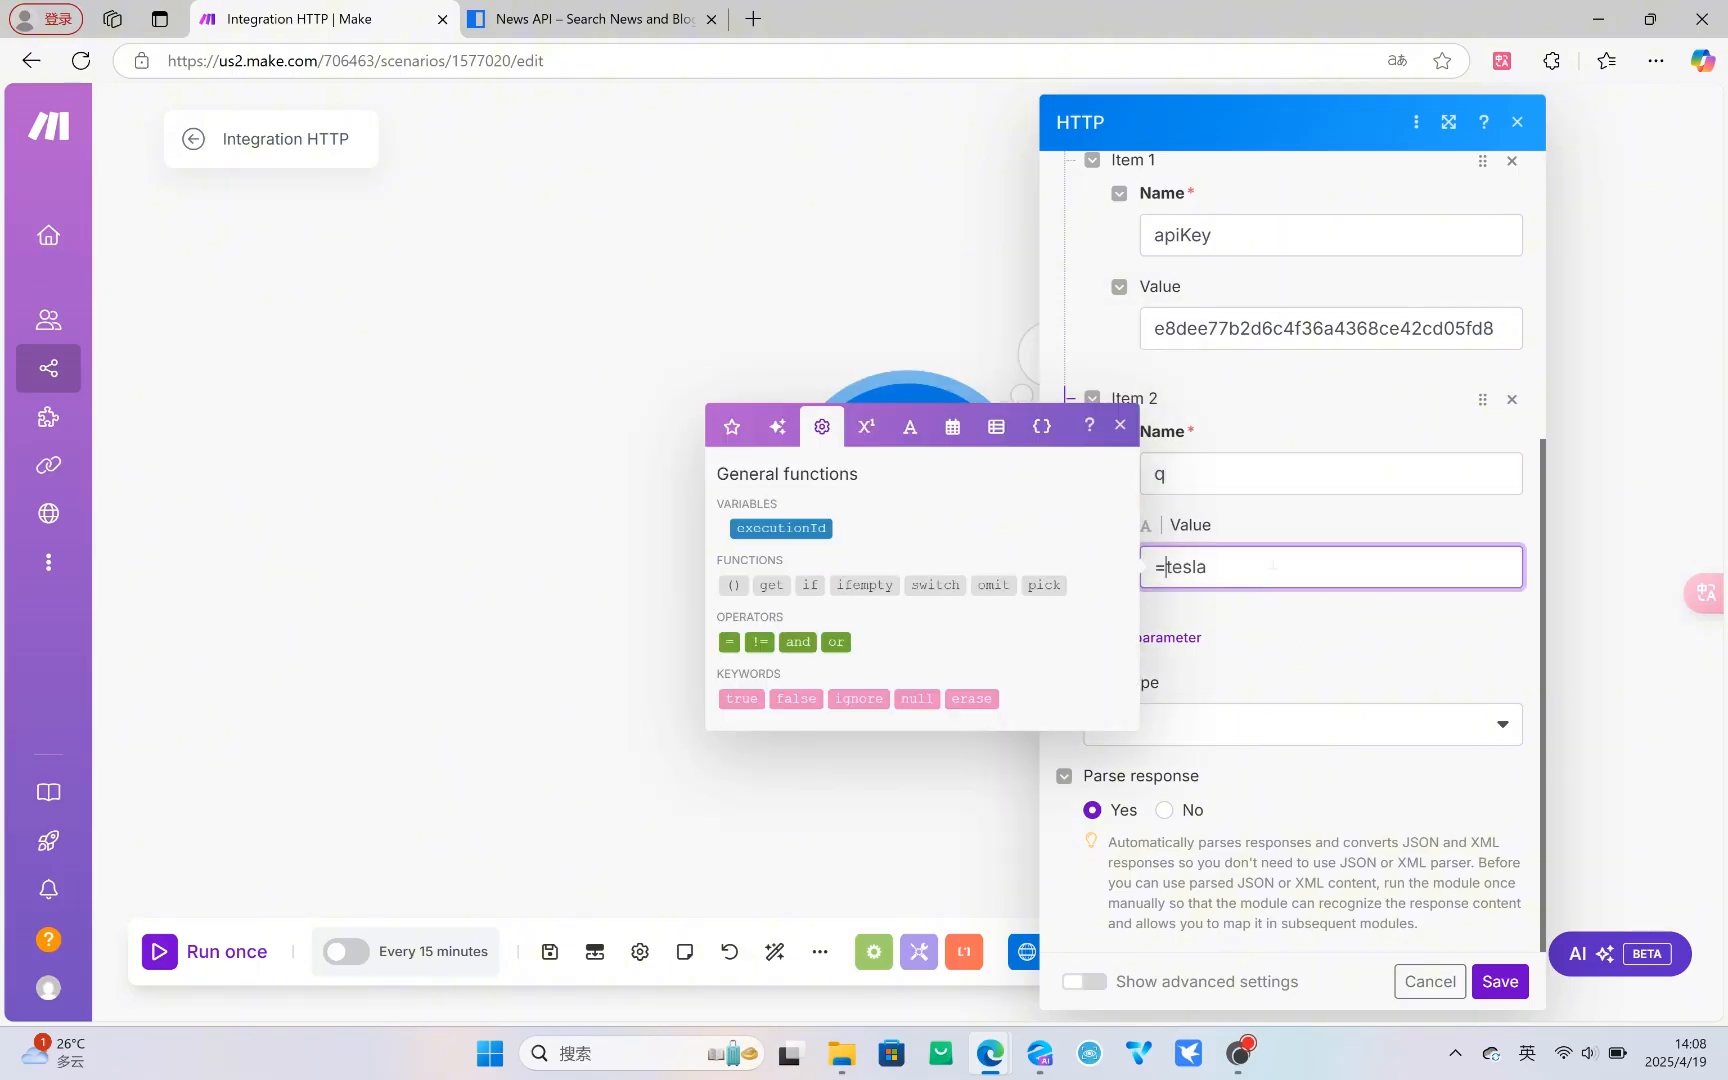
key("BackSpace")
left_click(1290, 681)
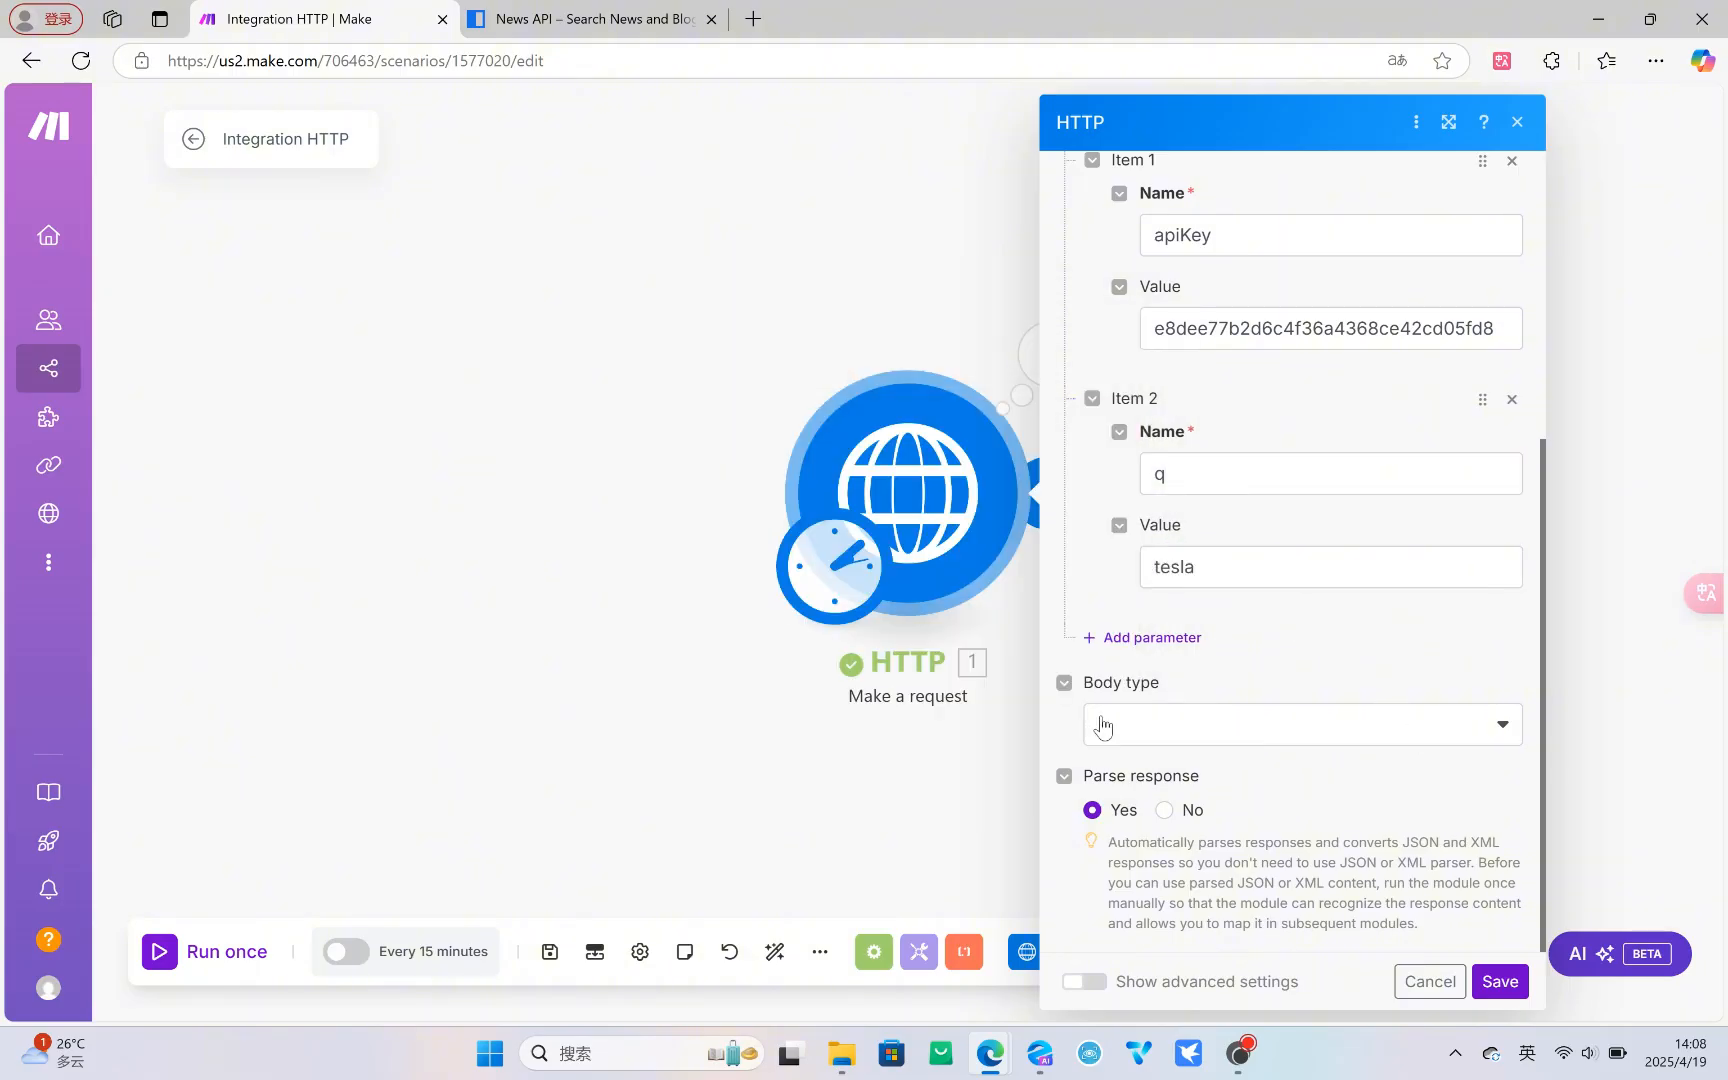
left_click(1066, 681)
scroll(1331, 586, "up", 5)
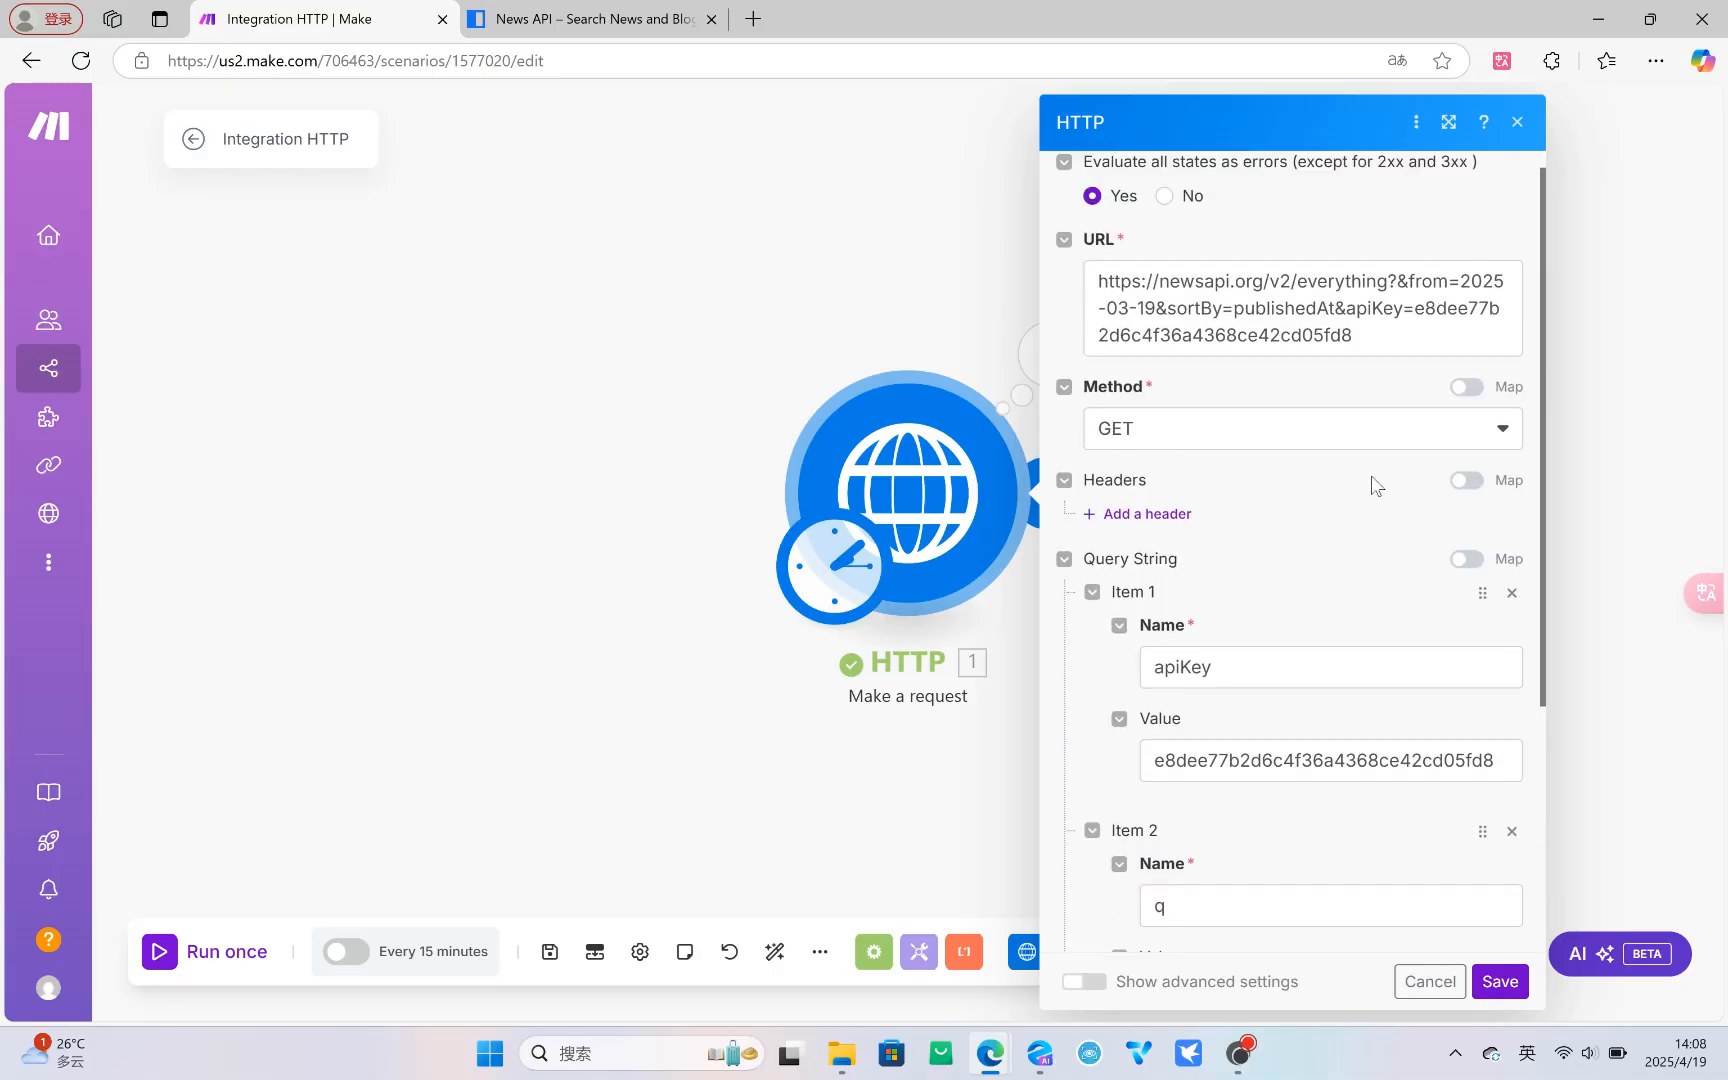
left_click_drag(1398, 298, 1440, 360)
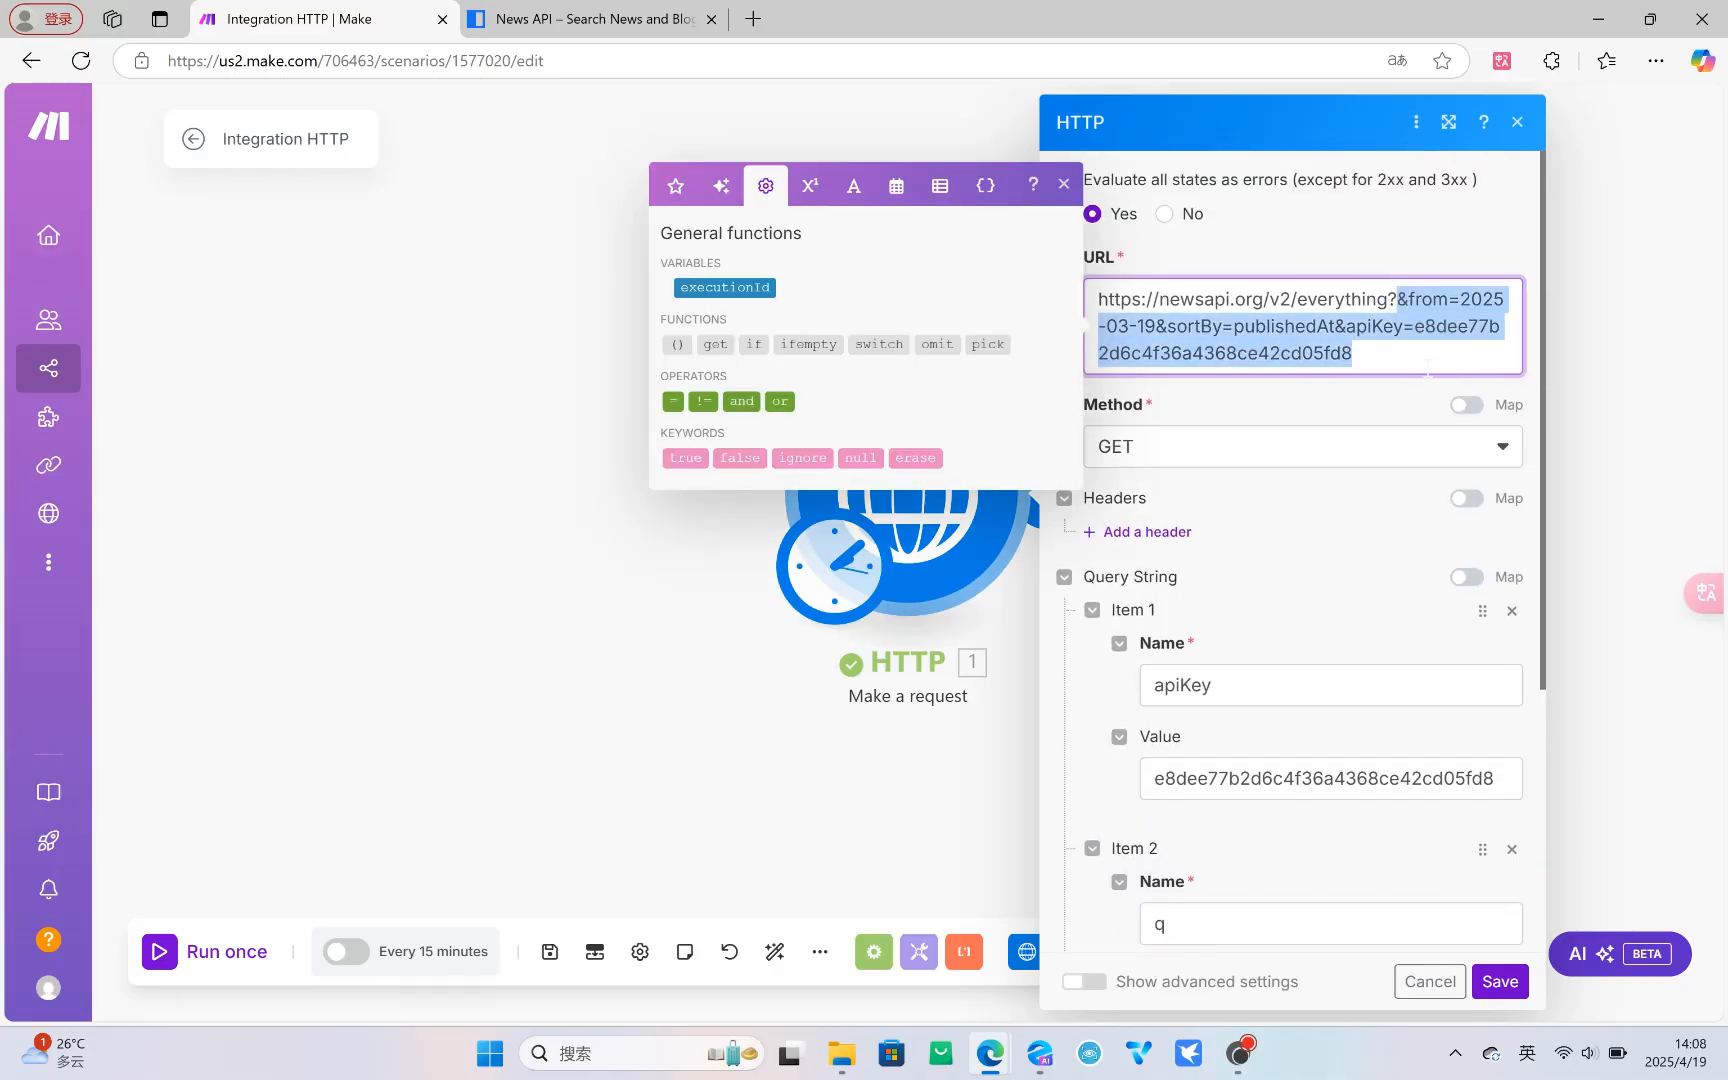
right_click(1425, 368)
left_click(1152, 455)
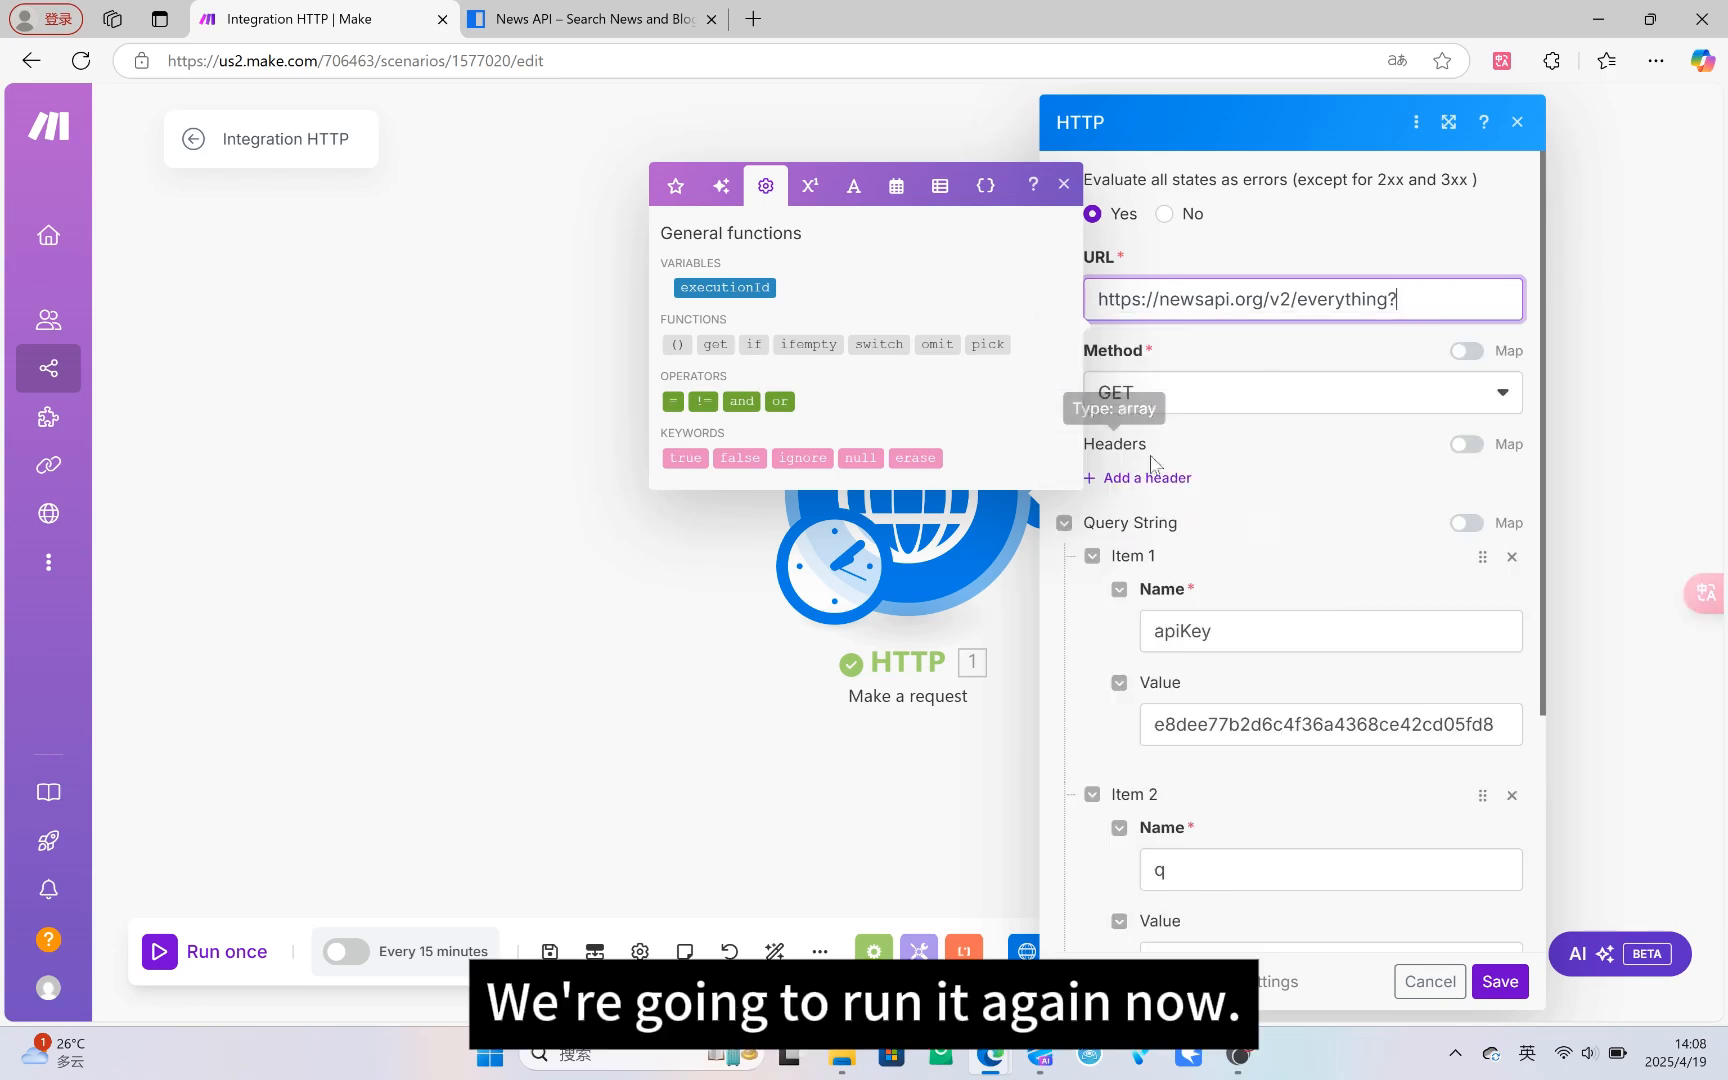
left_click(1500, 981)
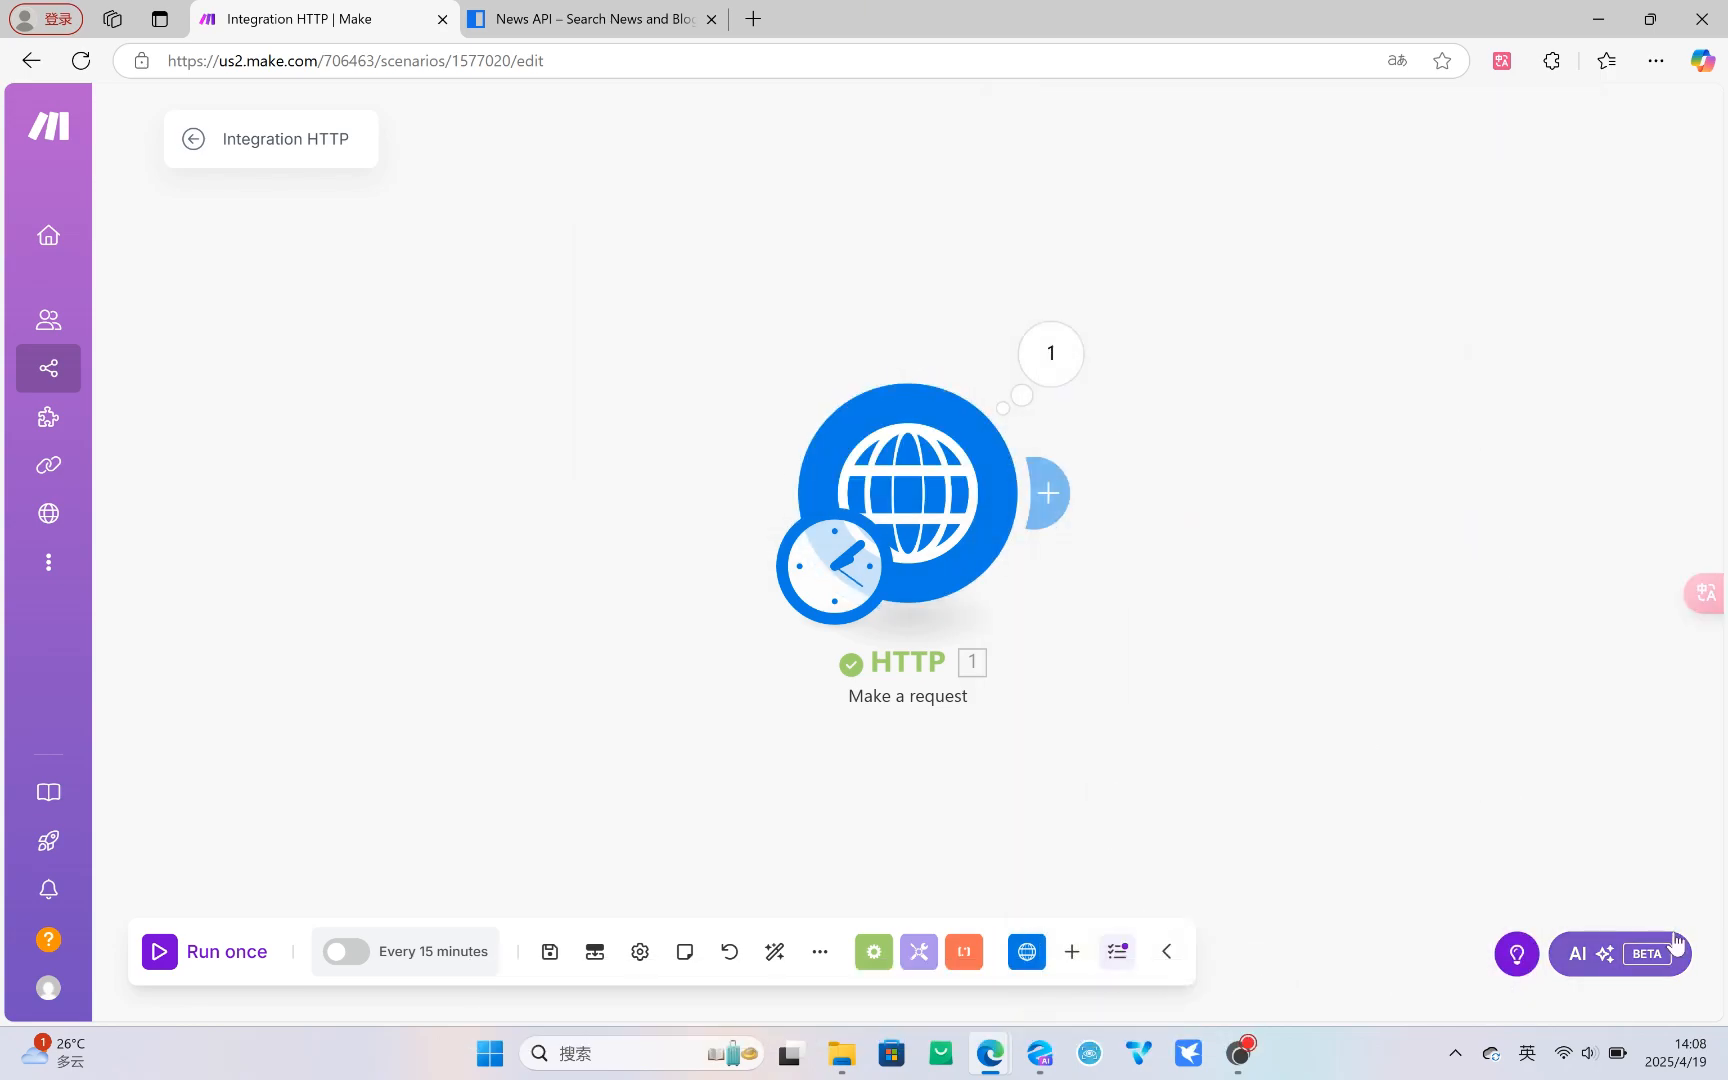
- Run the scenario with the query string parameters and expand the output data down to the first article's fields
left_click(162, 955)
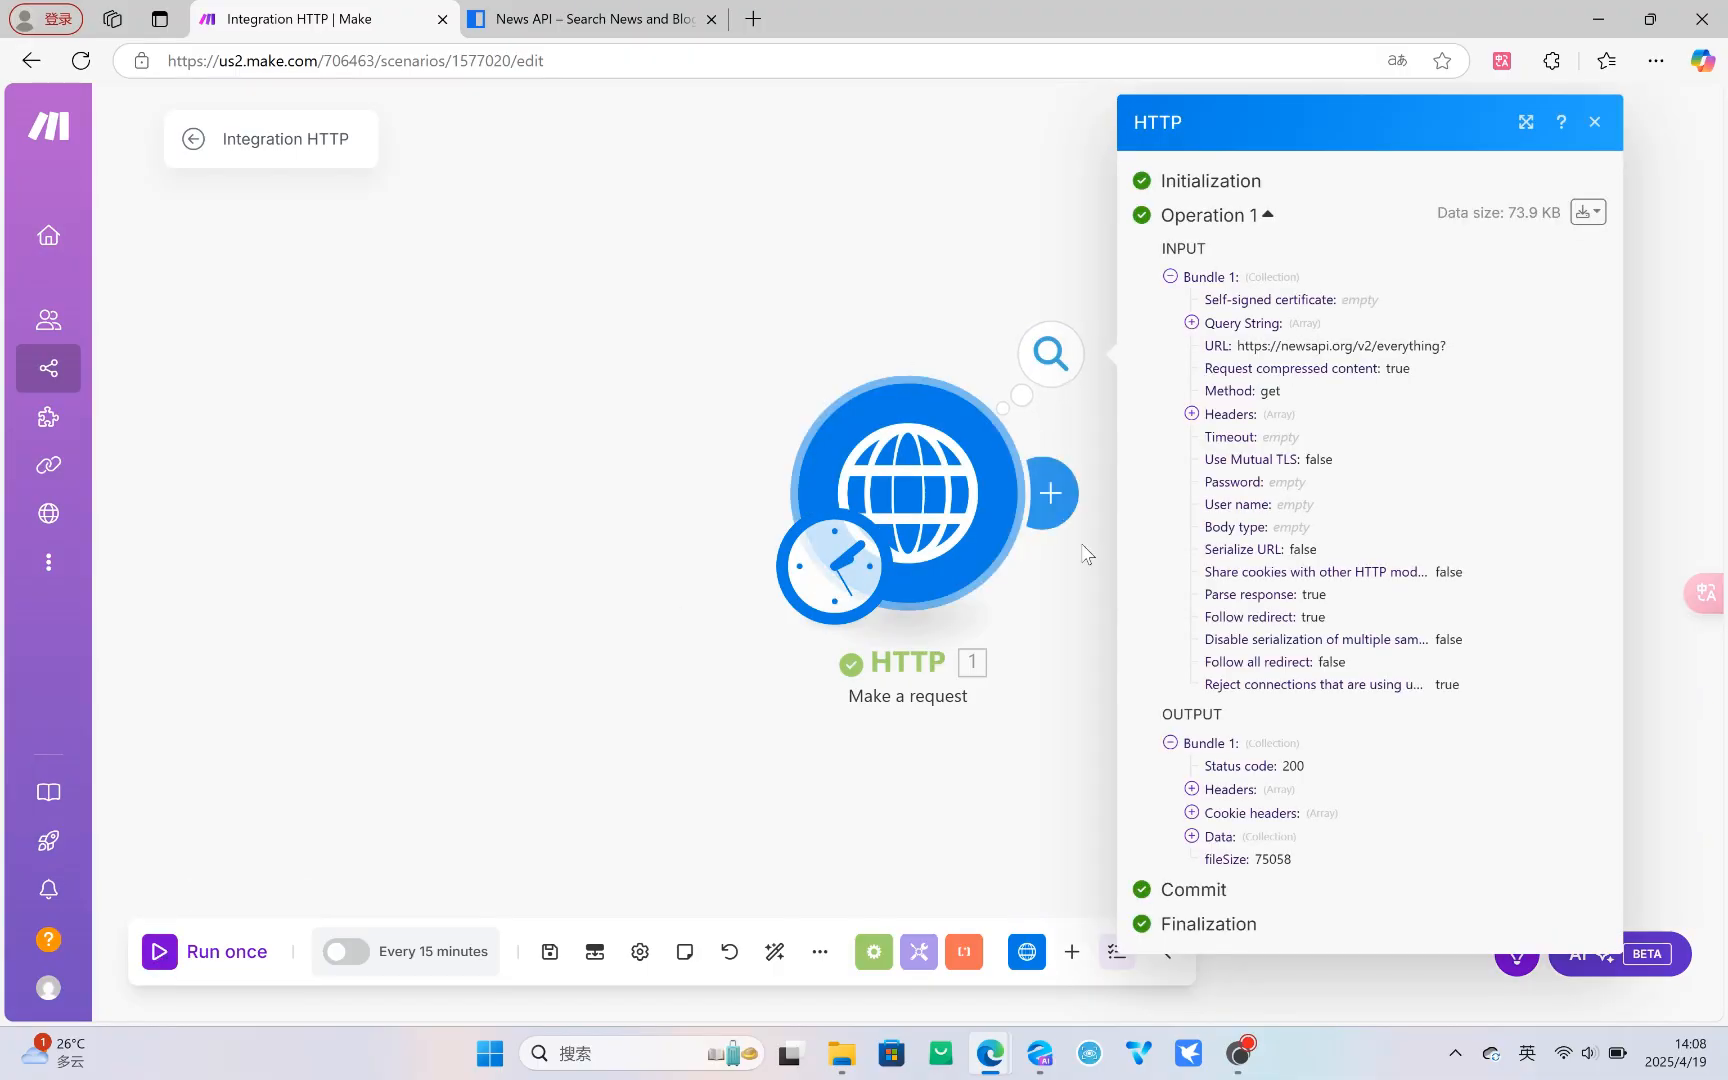
left_click(1200, 840)
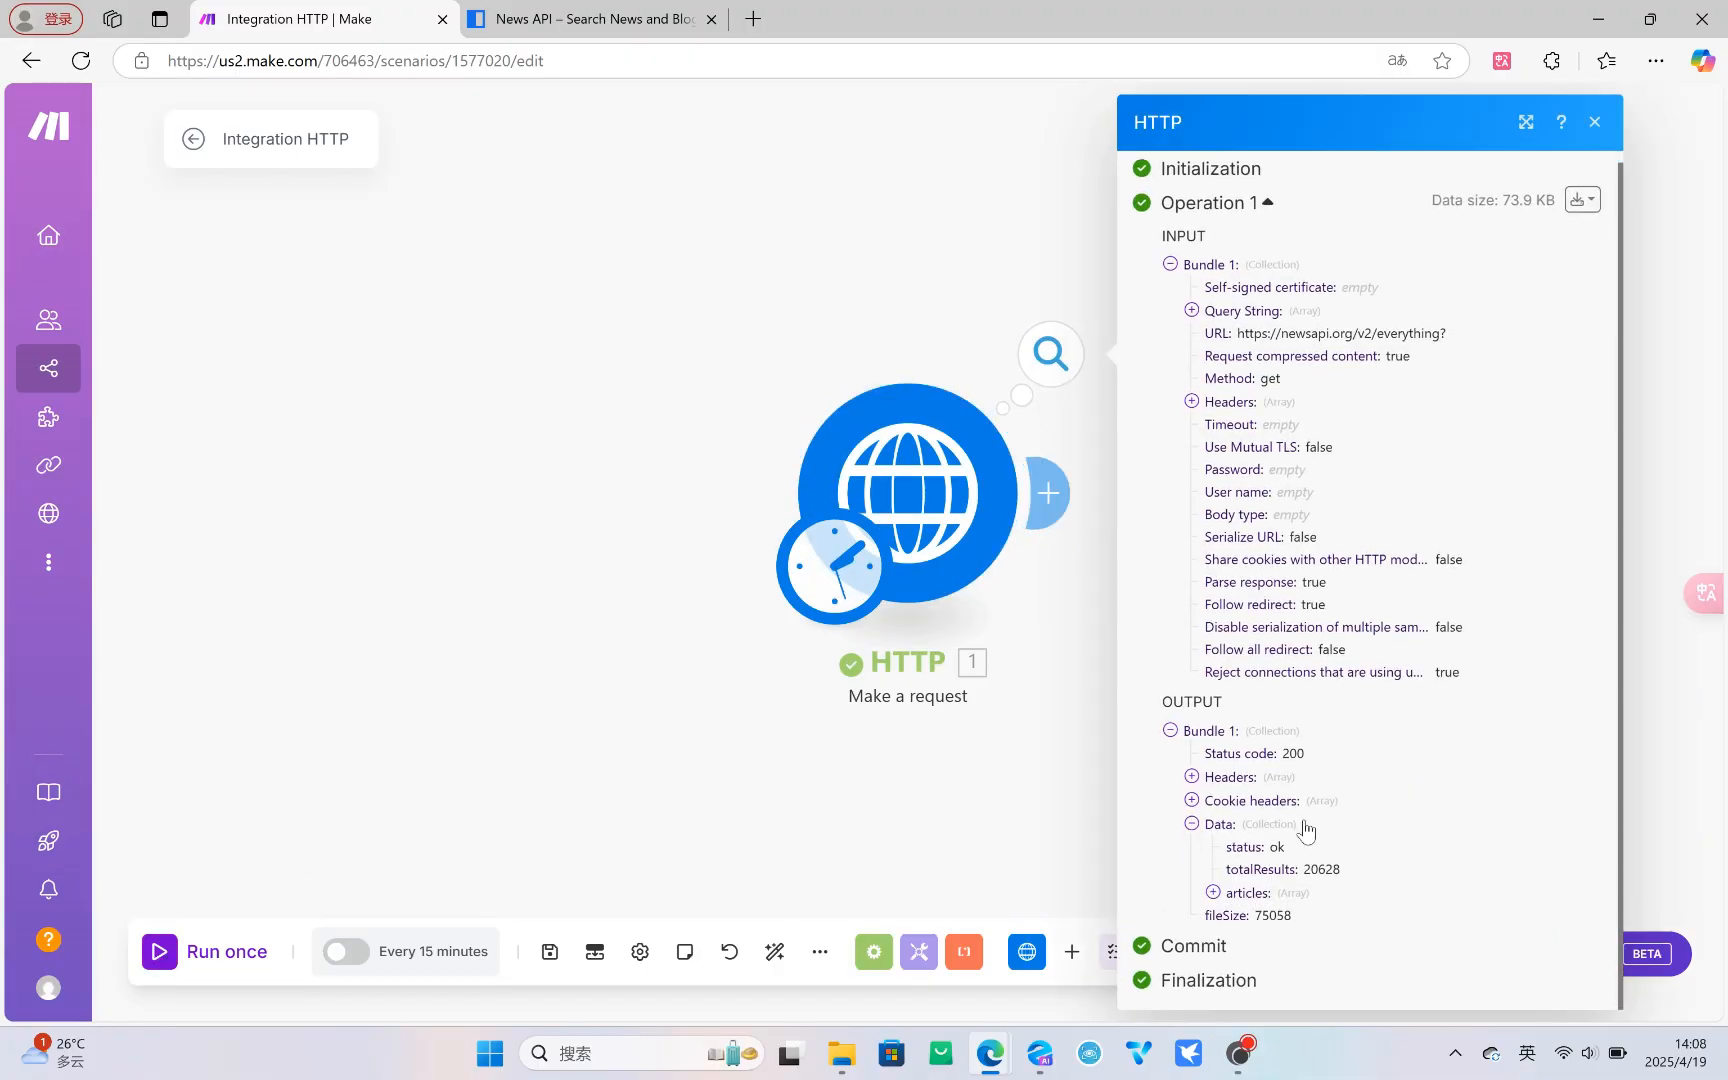
left_click(1212, 892)
scroll(1220, 890, "down", 5)
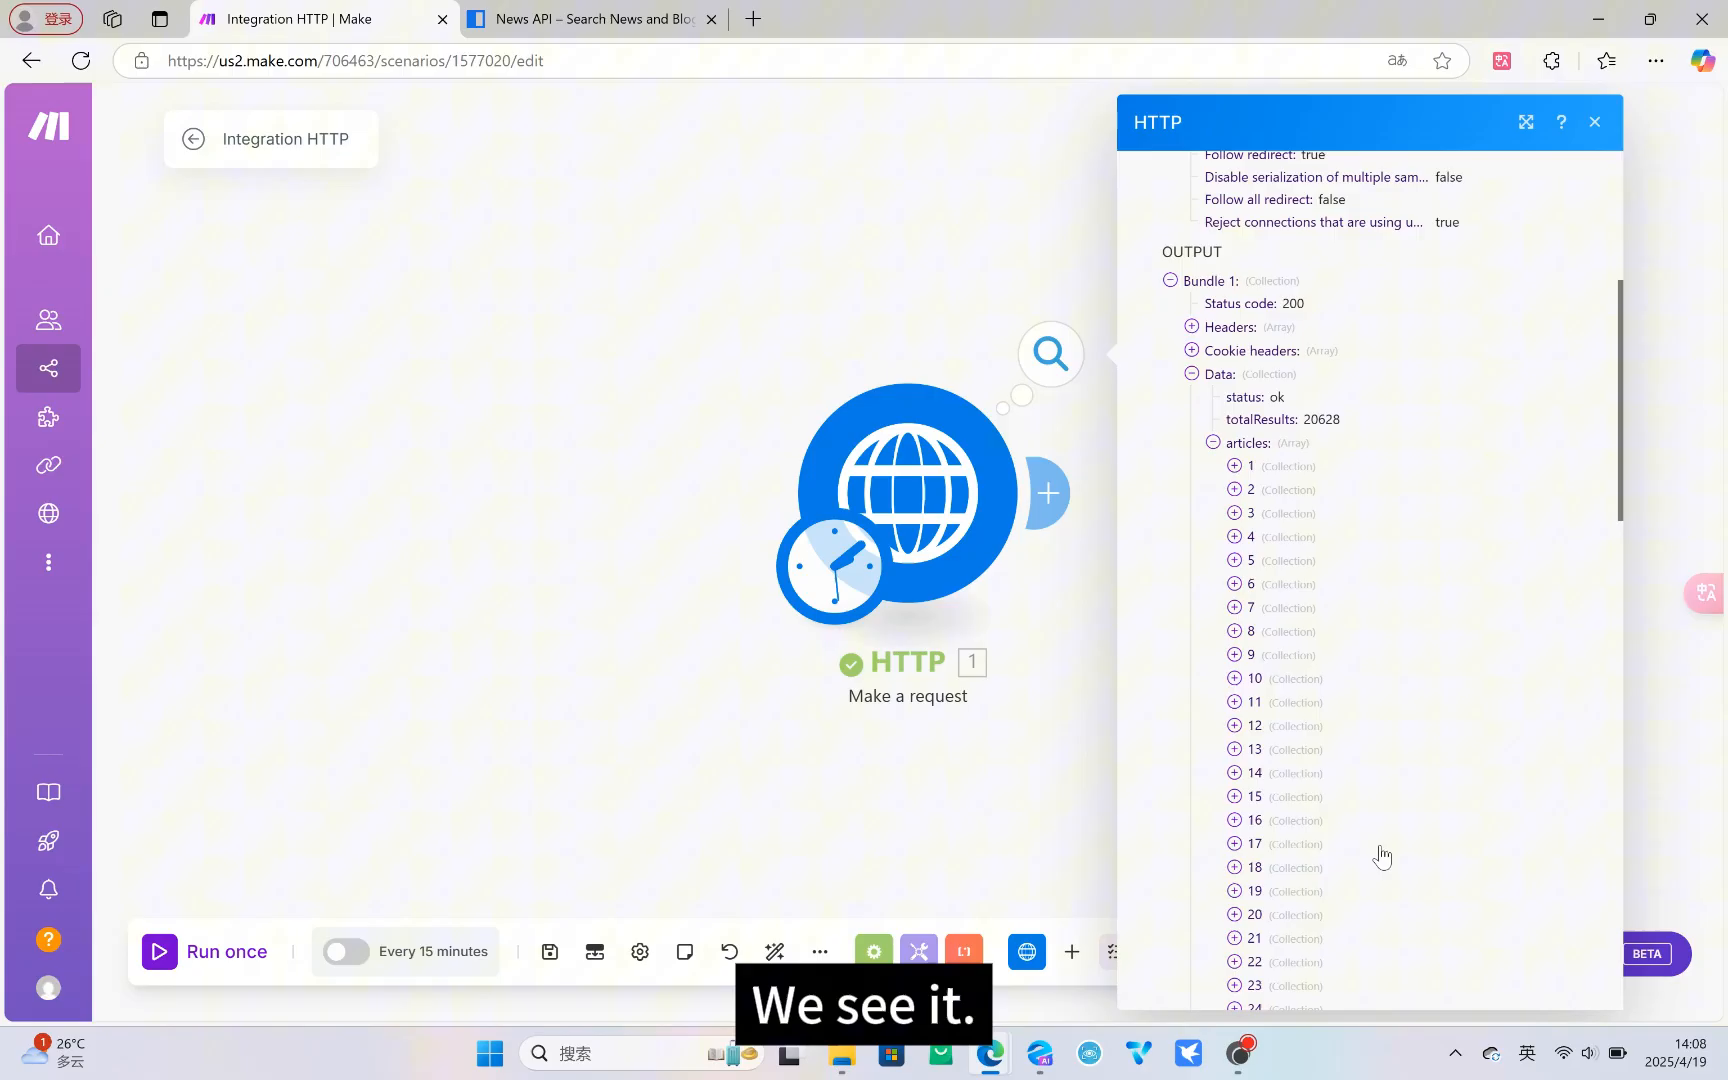
left_click(1235, 466)
scroll(1328, 583, "down", 3)
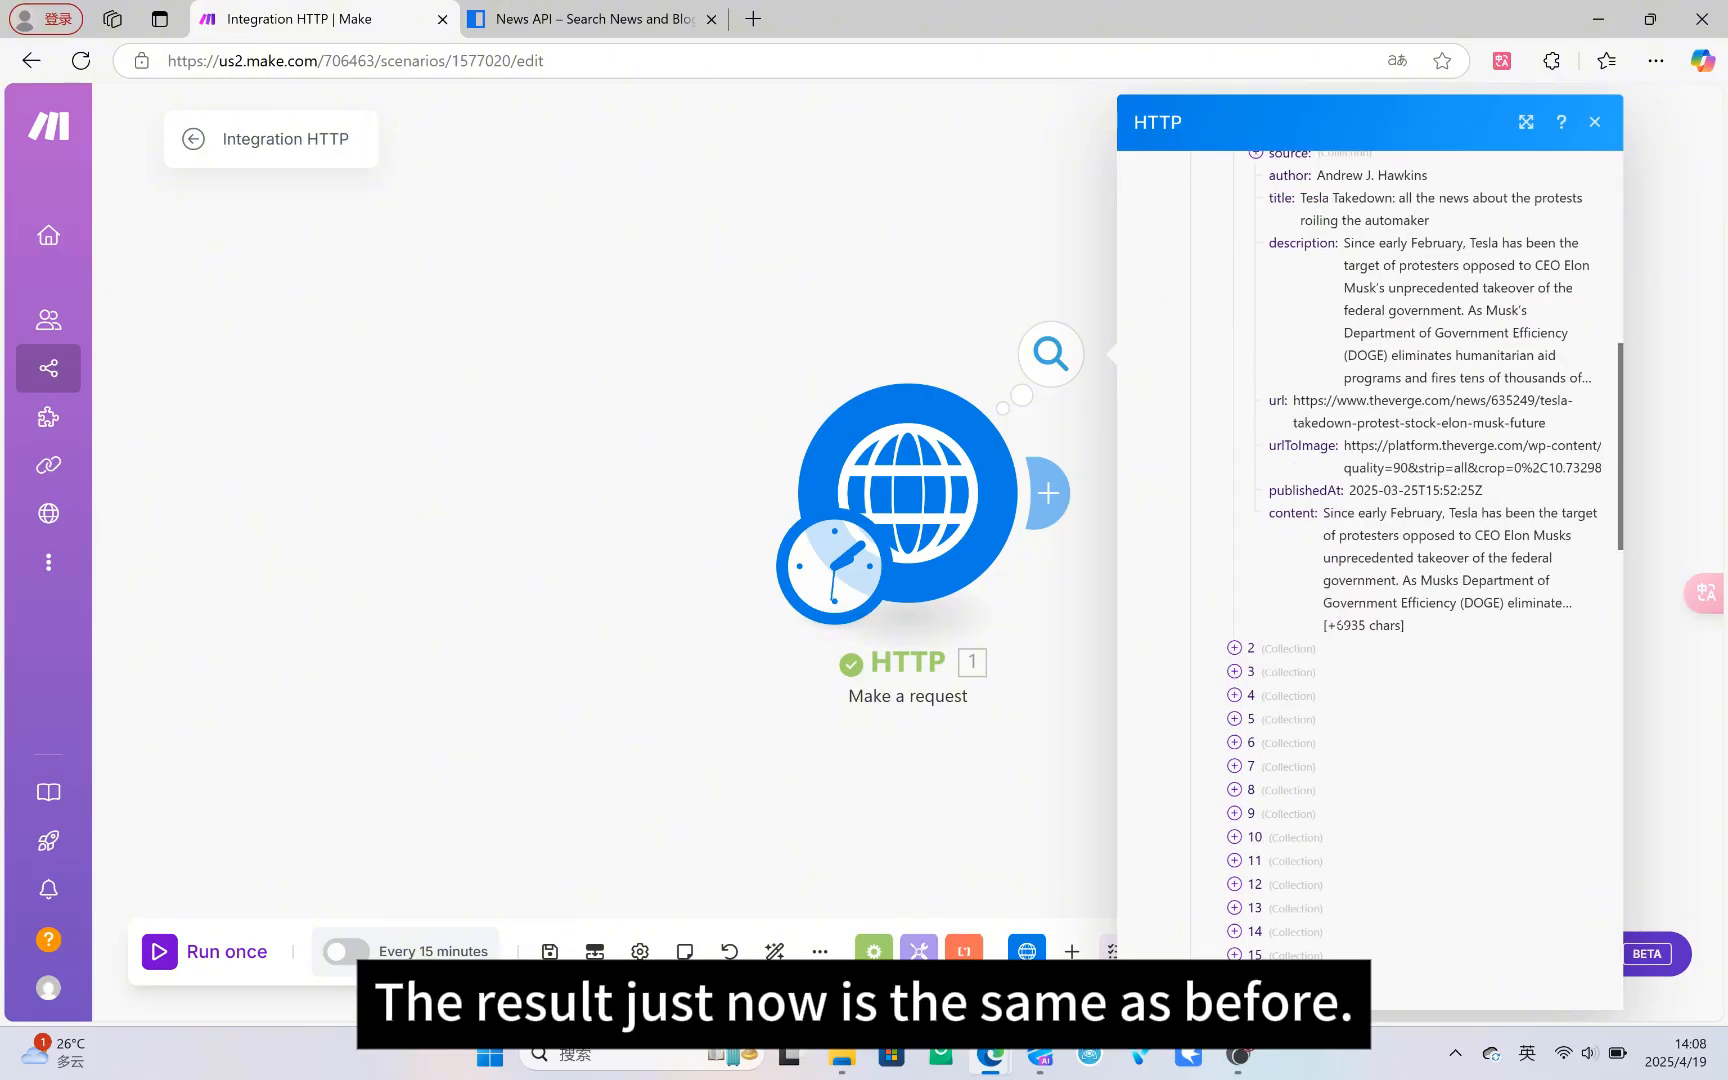
scroll(1340, 598, "up", 3)
scroll(1346, 603, "down", 3)
scroll(1347, 605, "up", 3)
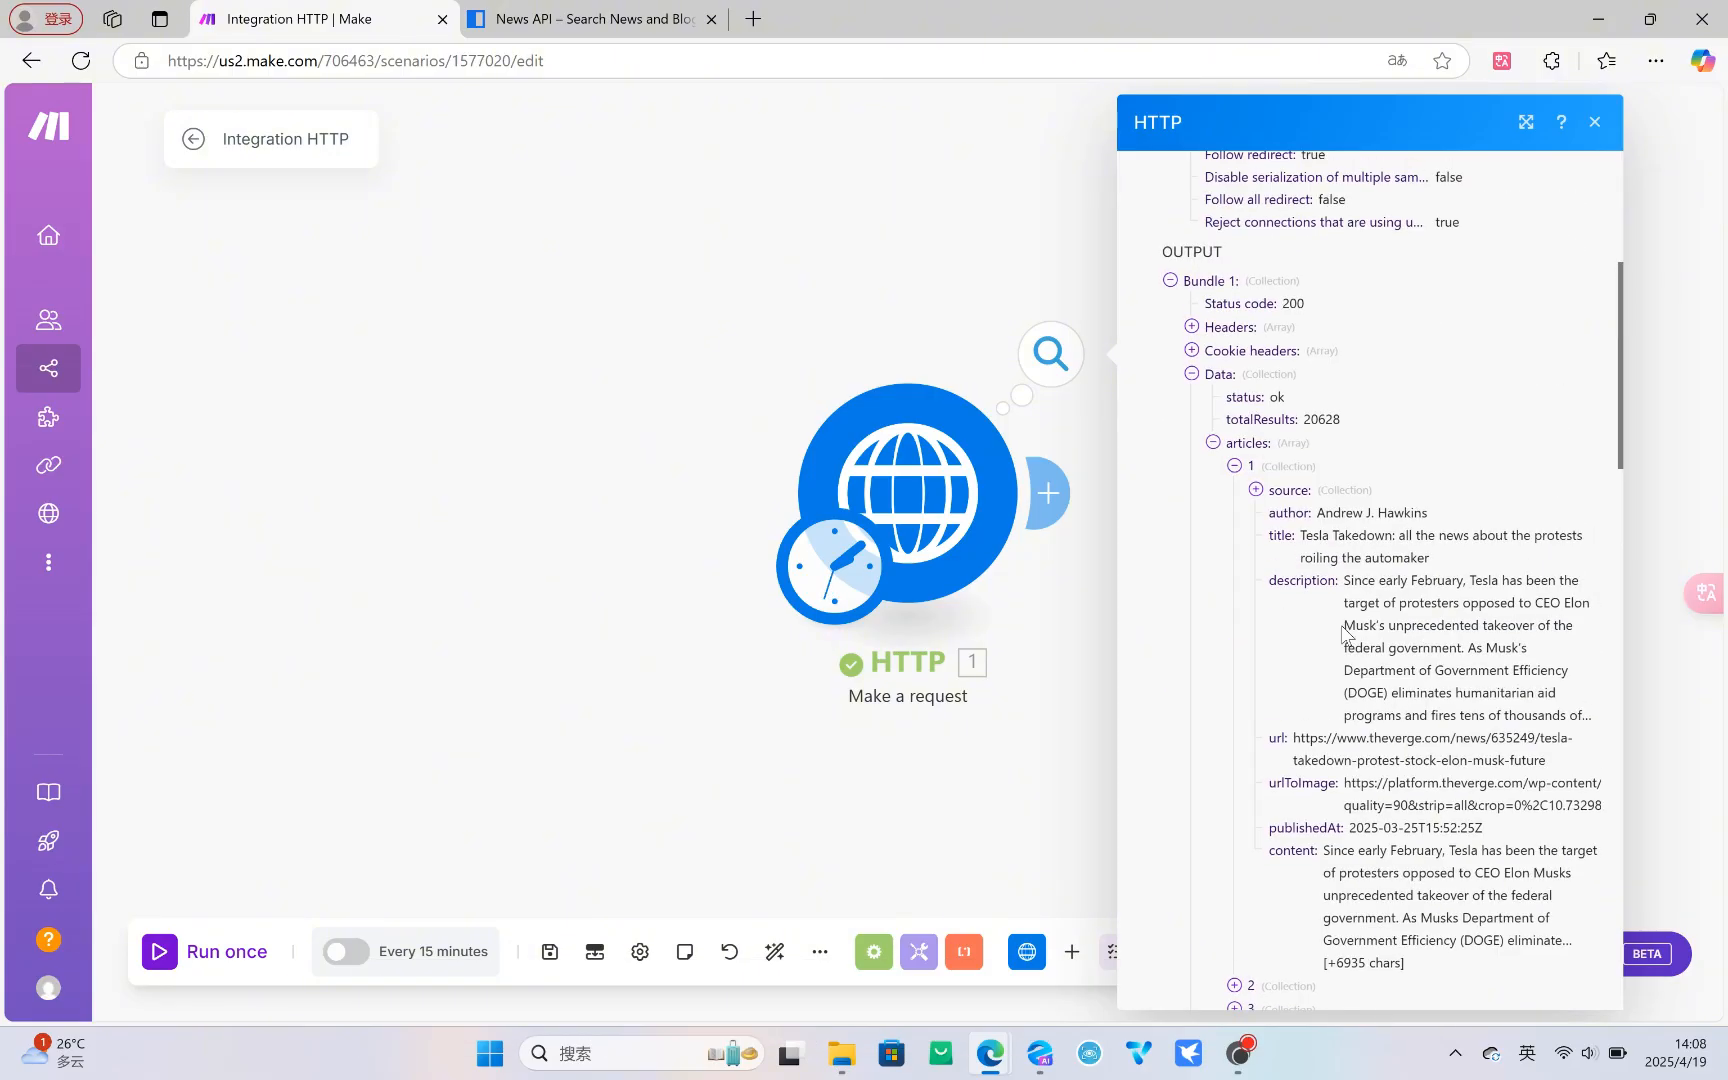
scroll(1346, 637, "down", 4)
scroll(1346, 639, "up", 4)
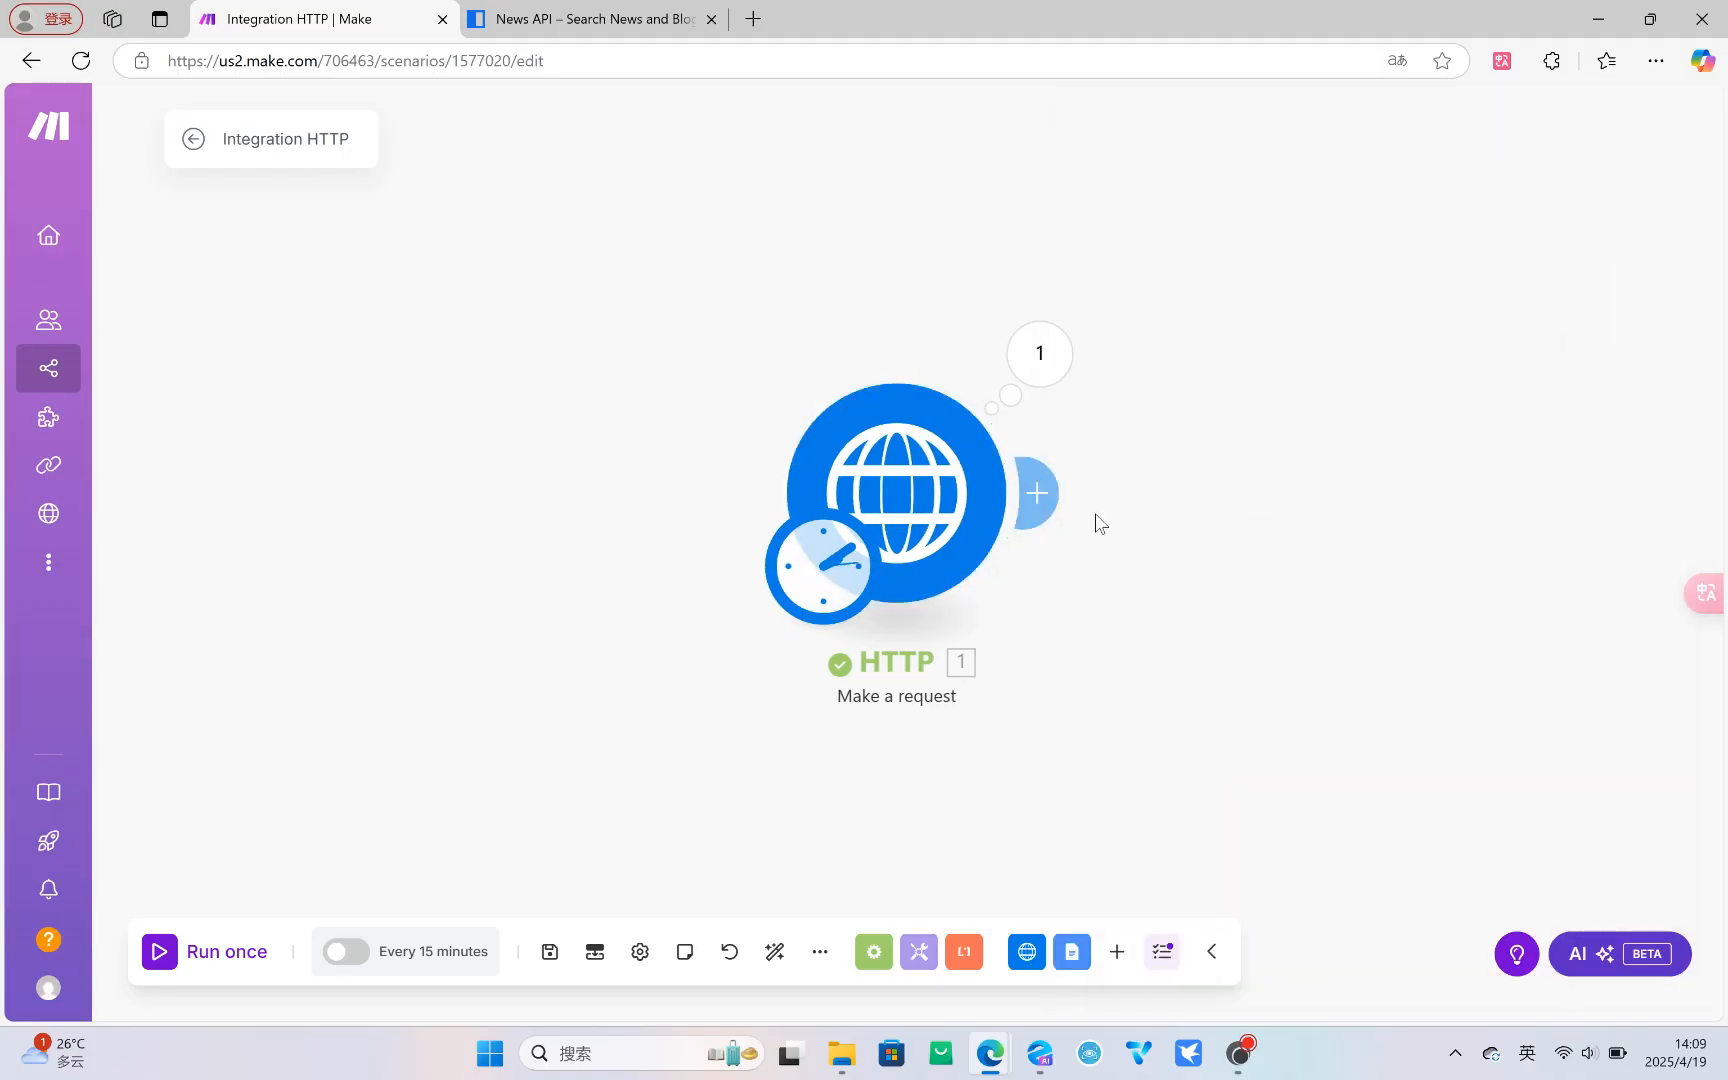